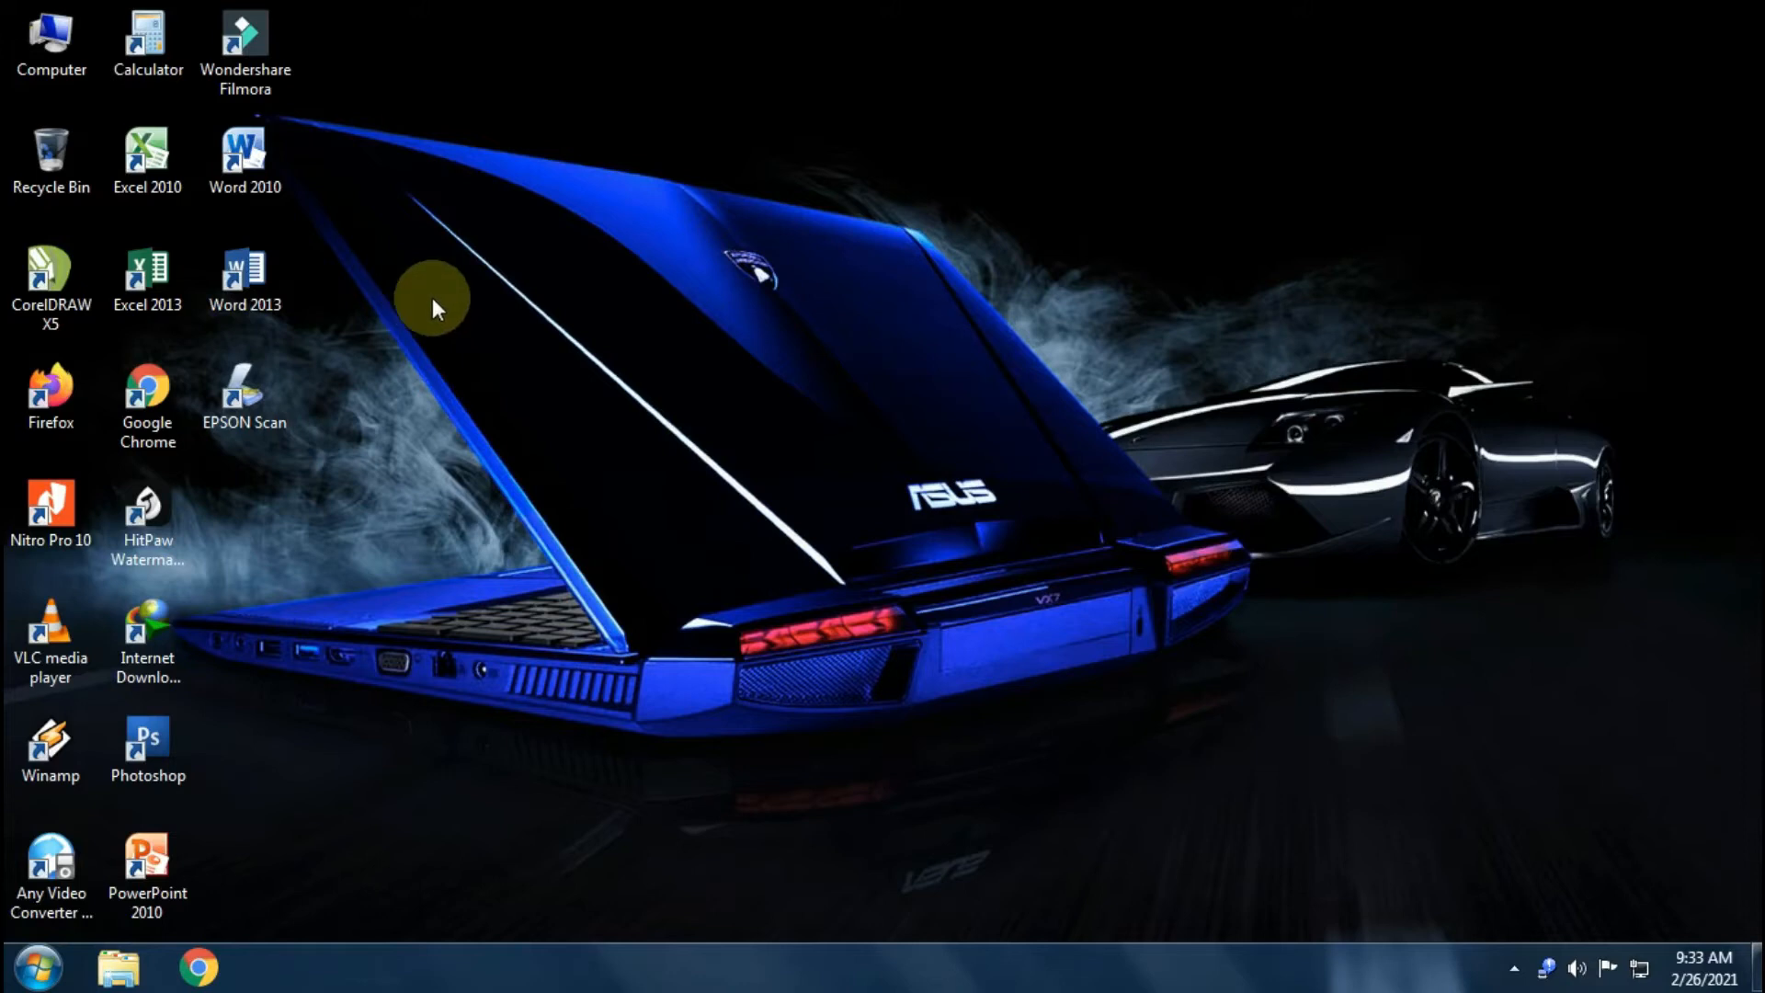
Open Word 2010 with a new blank document.
double_click(263, 158)
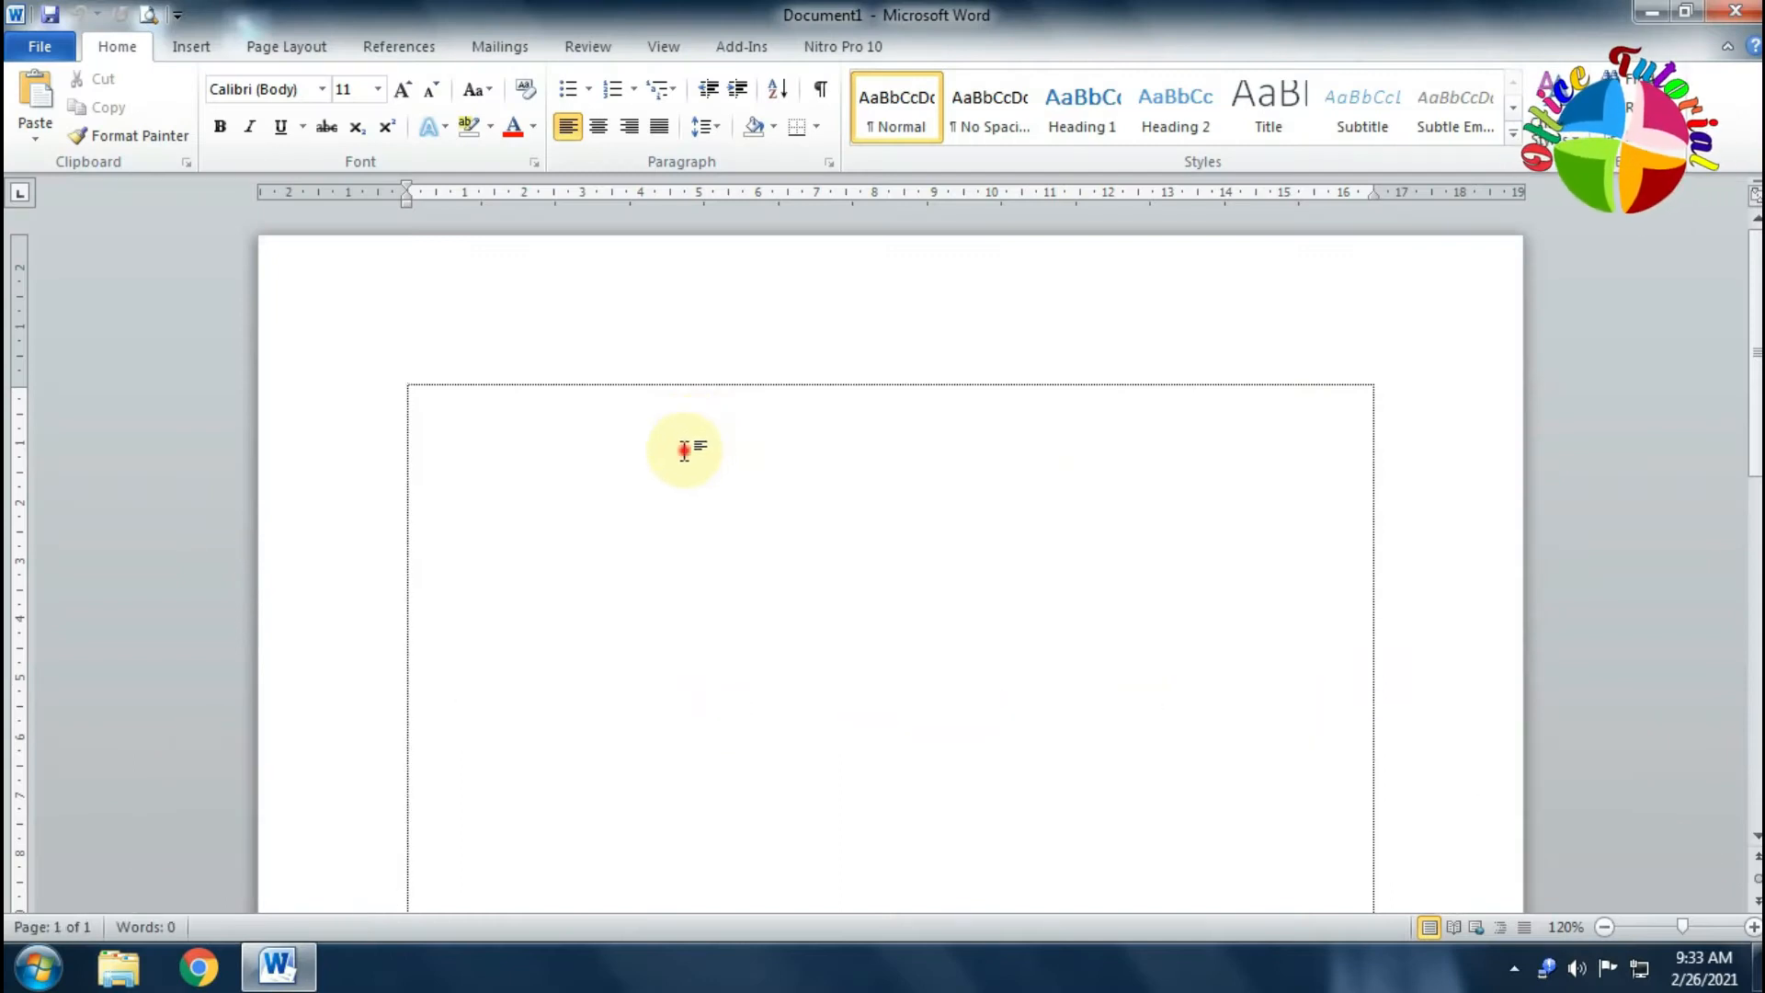
left_click(684, 450)
scroll(683, 450, "down", 1)
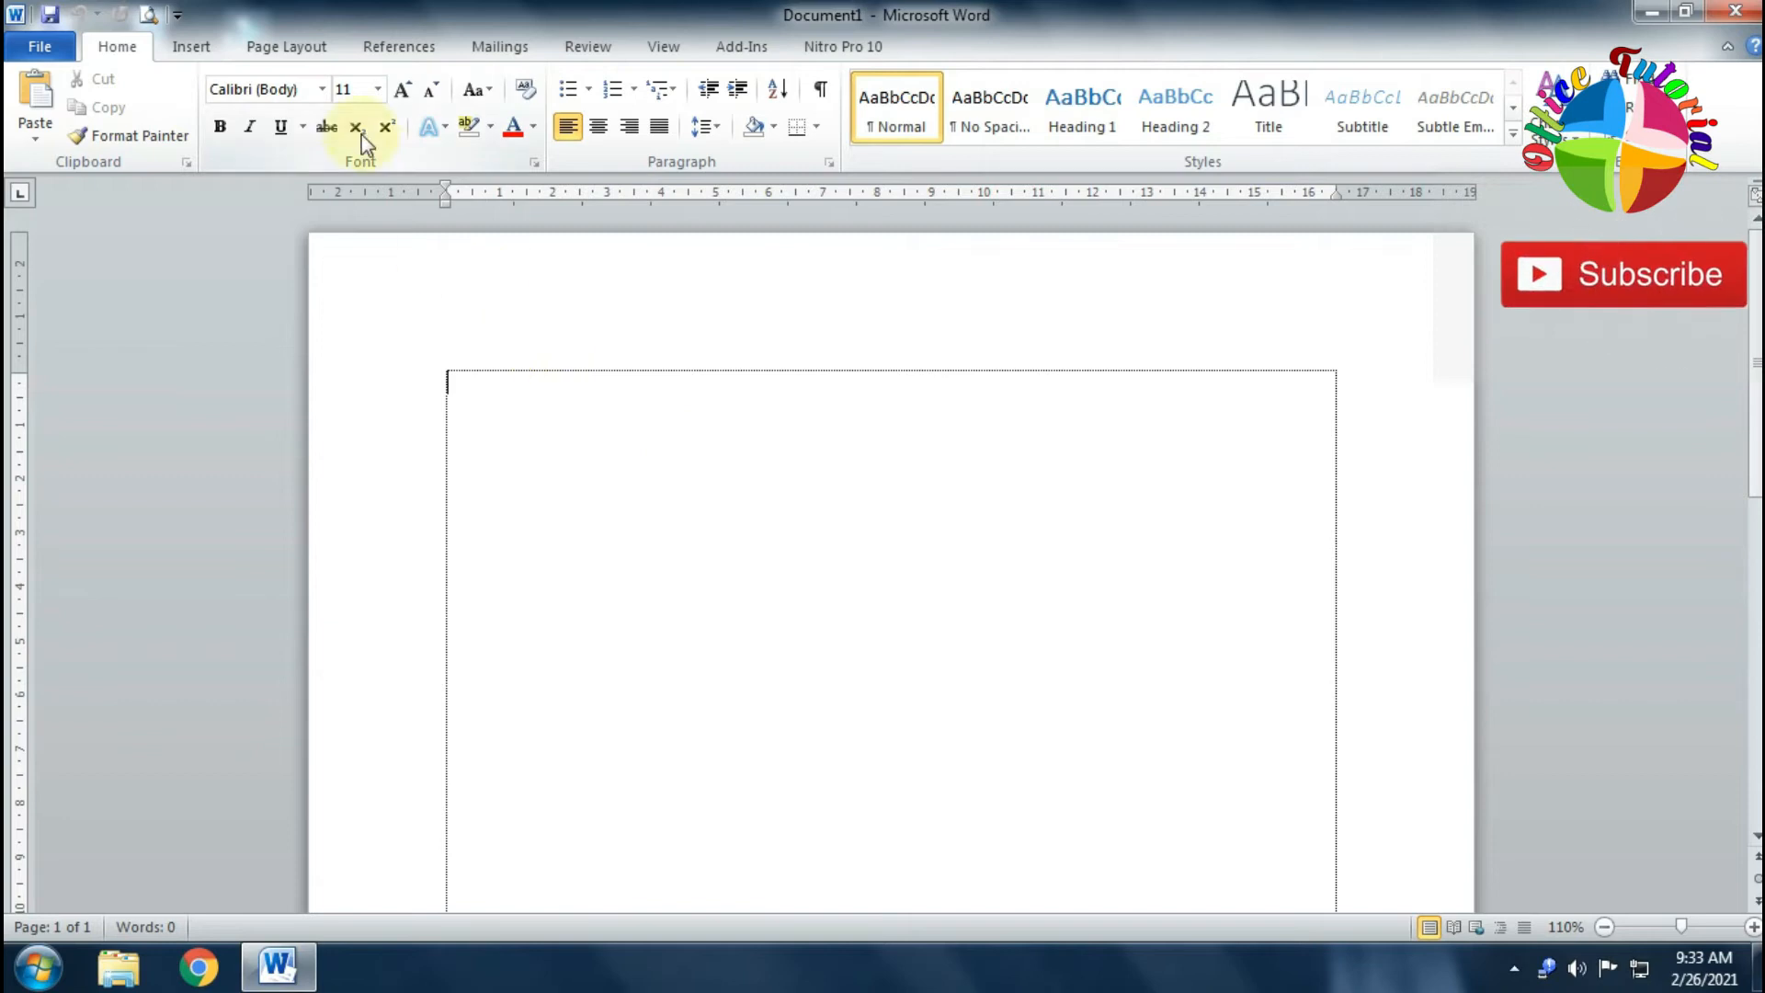
Set the document's paper size to A4 210 x 297 mm.
left_click(191, 46)
left_click(288, 47)
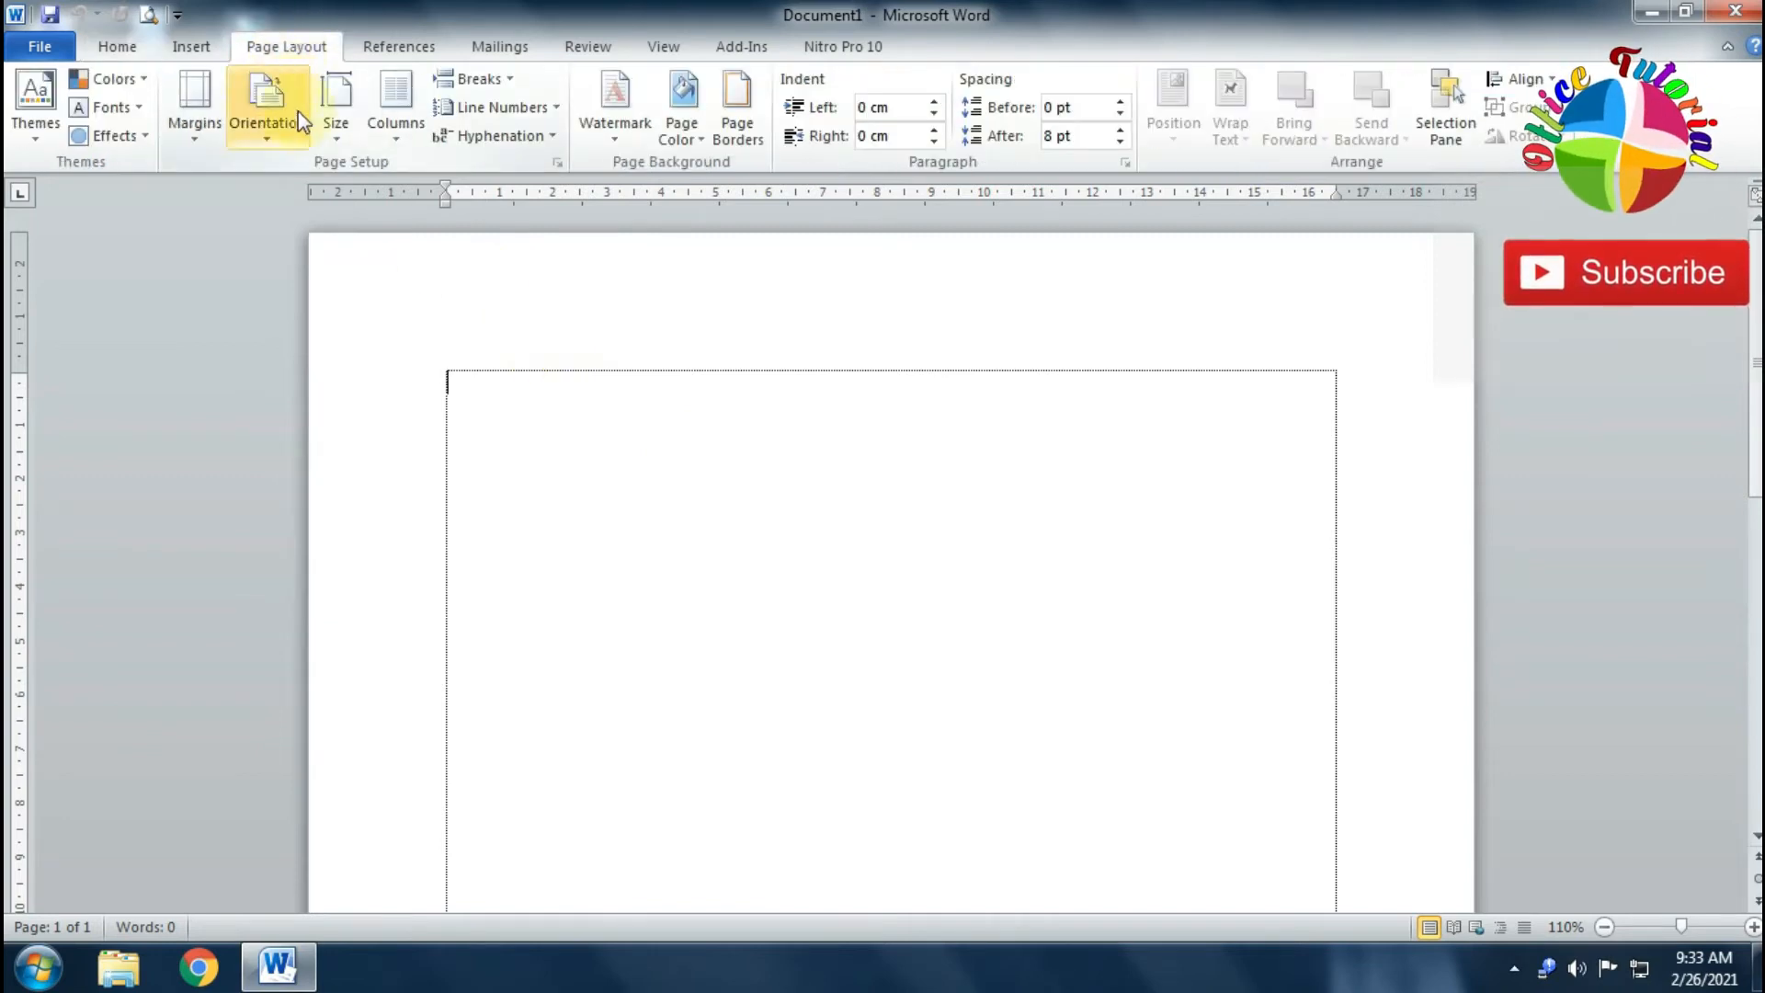
left_click(332, 141)
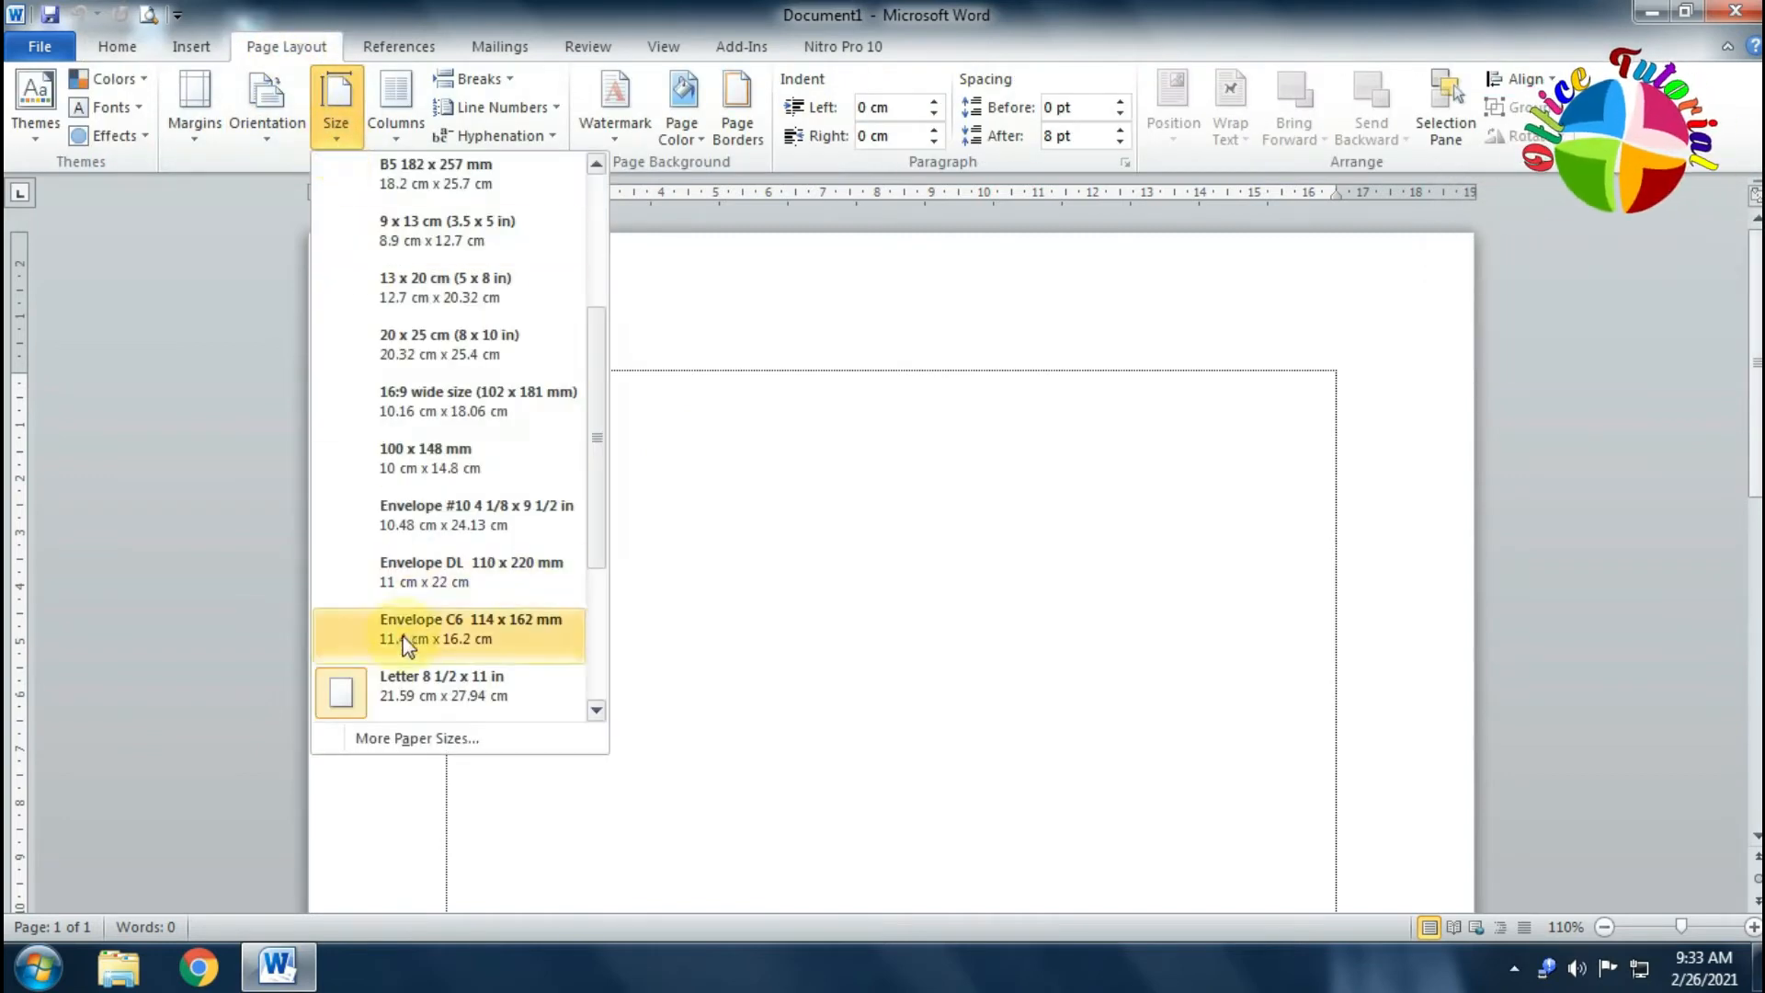
scroll(428, 479, "up", 3)
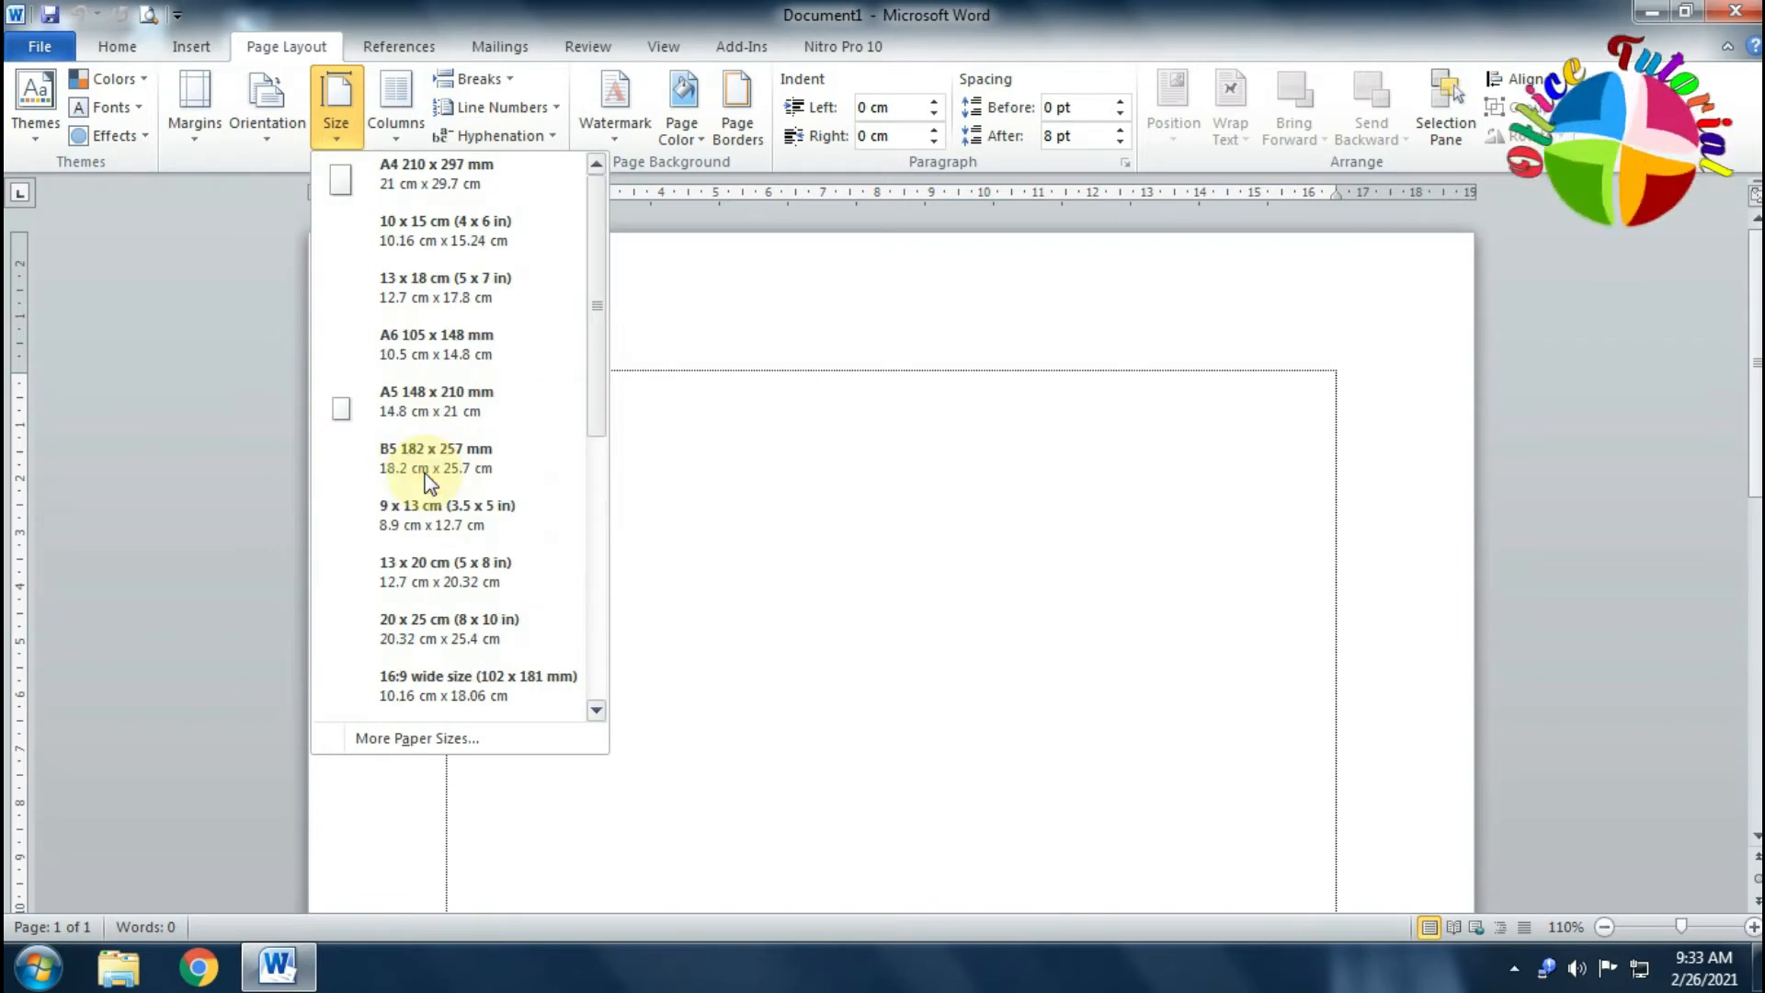
left_click(387, 179)
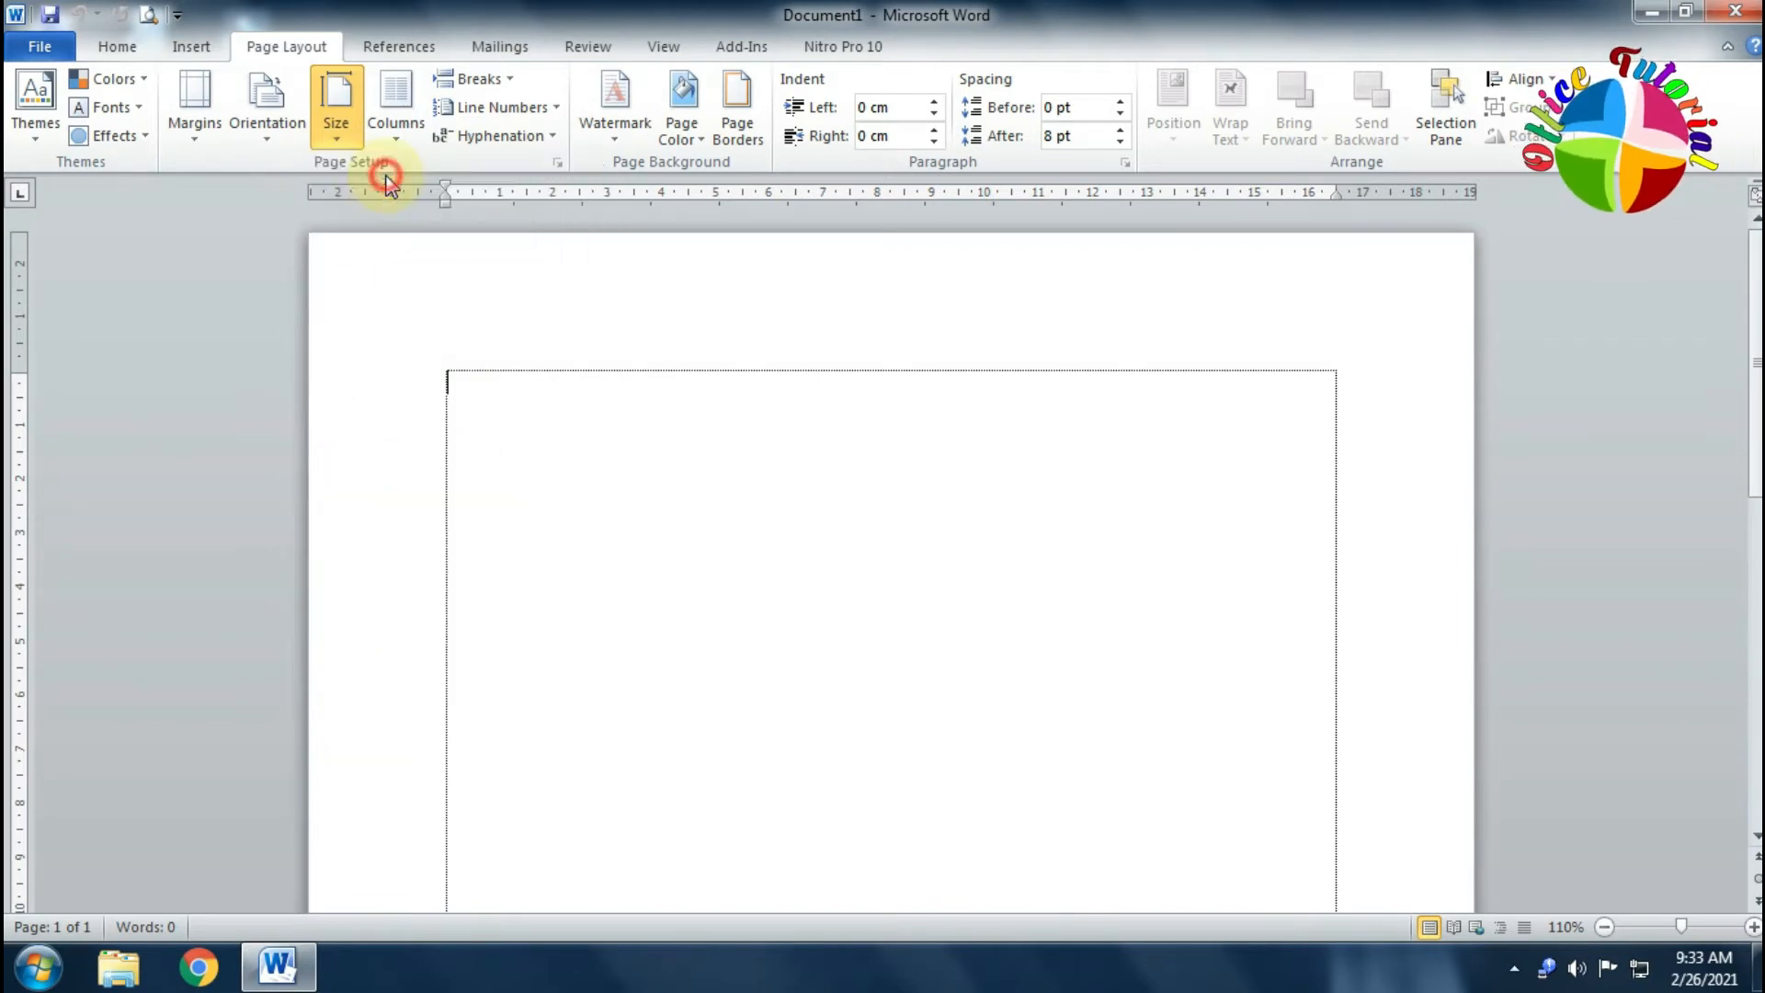
left_click(559, 388)
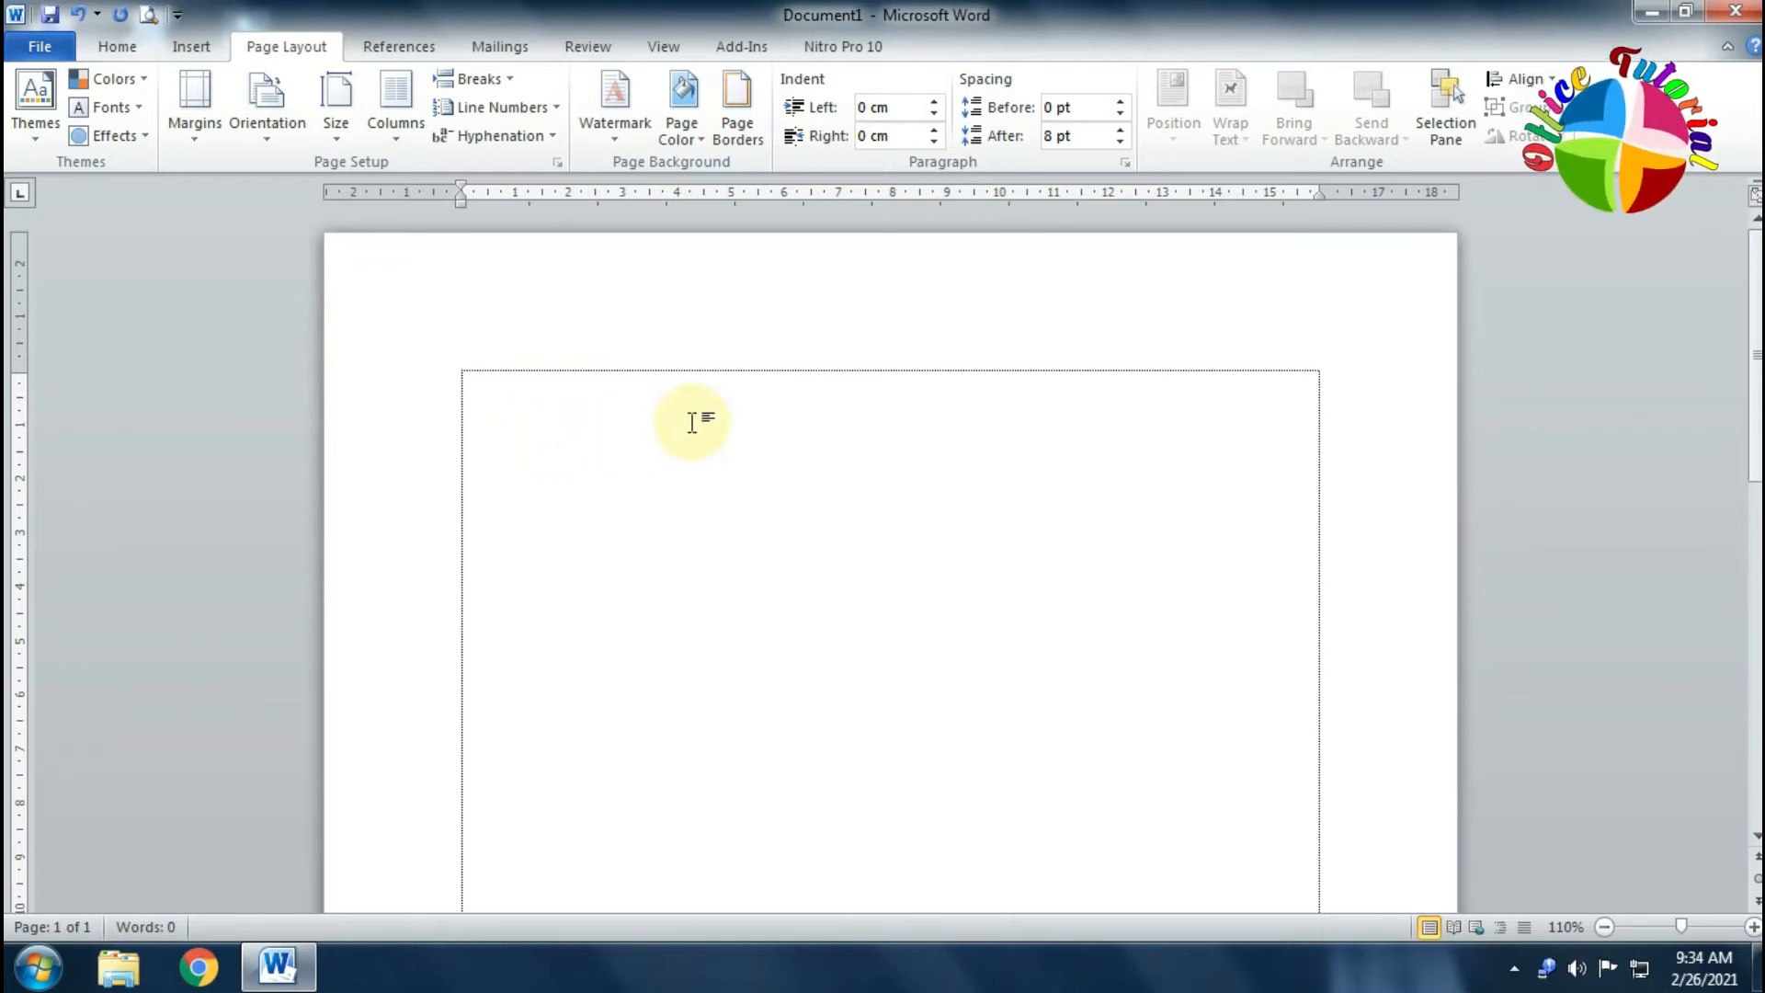
Enter the cover lines TUGAS BAHASA INDONESIA, DISUSUN, OLEH, NAMA with the student's name, KELAS : III, a blank line, SMP AWAN MENDUNG, KOTA ANGKASA and 2021.
type("TUGAS BAHASA INDONESIA")
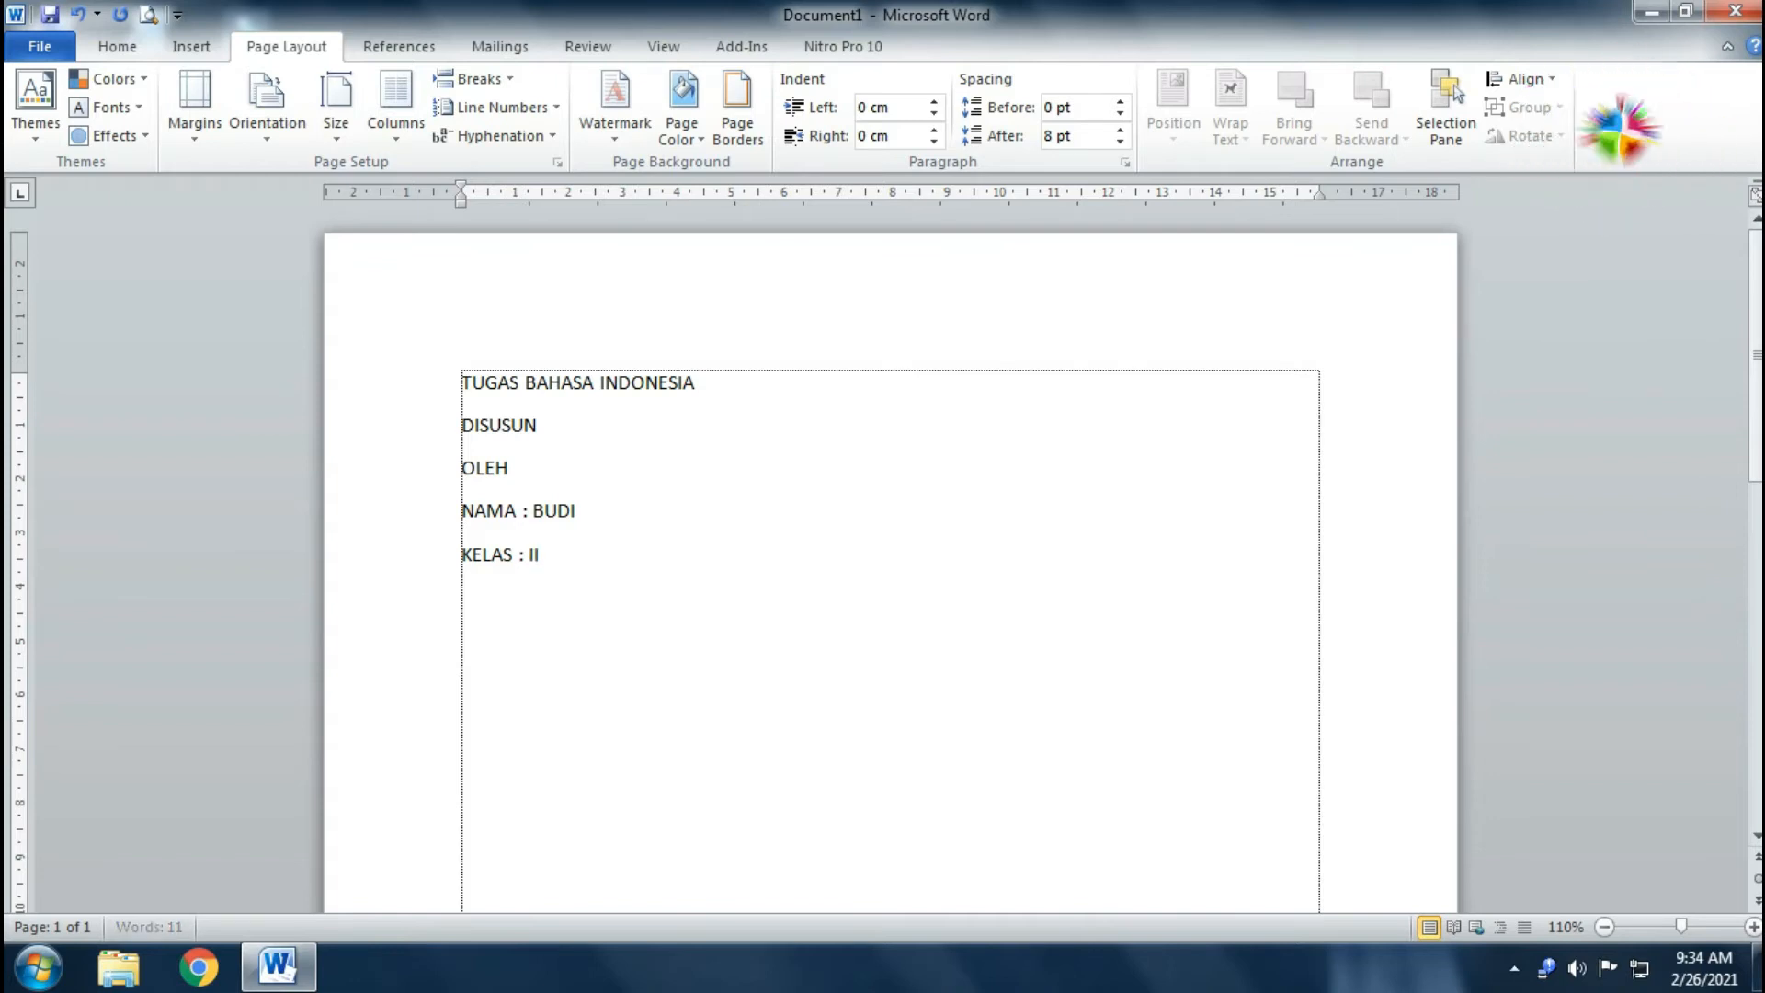
key("Return")
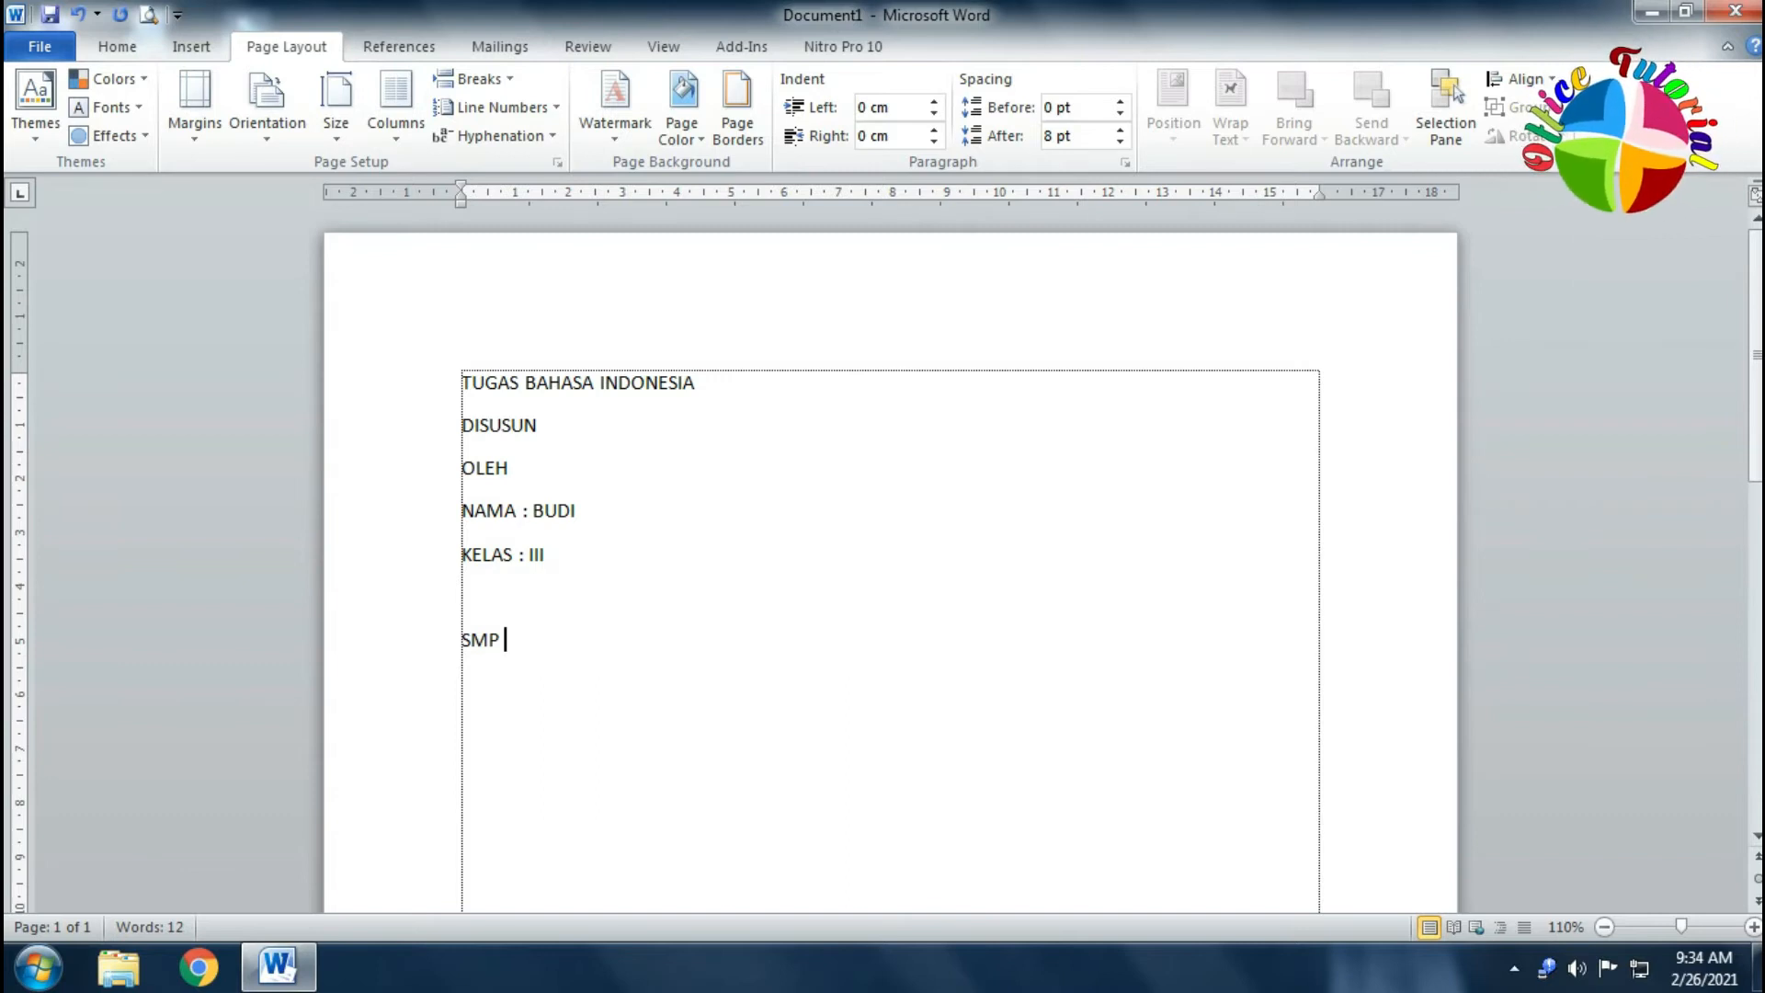
type("A")
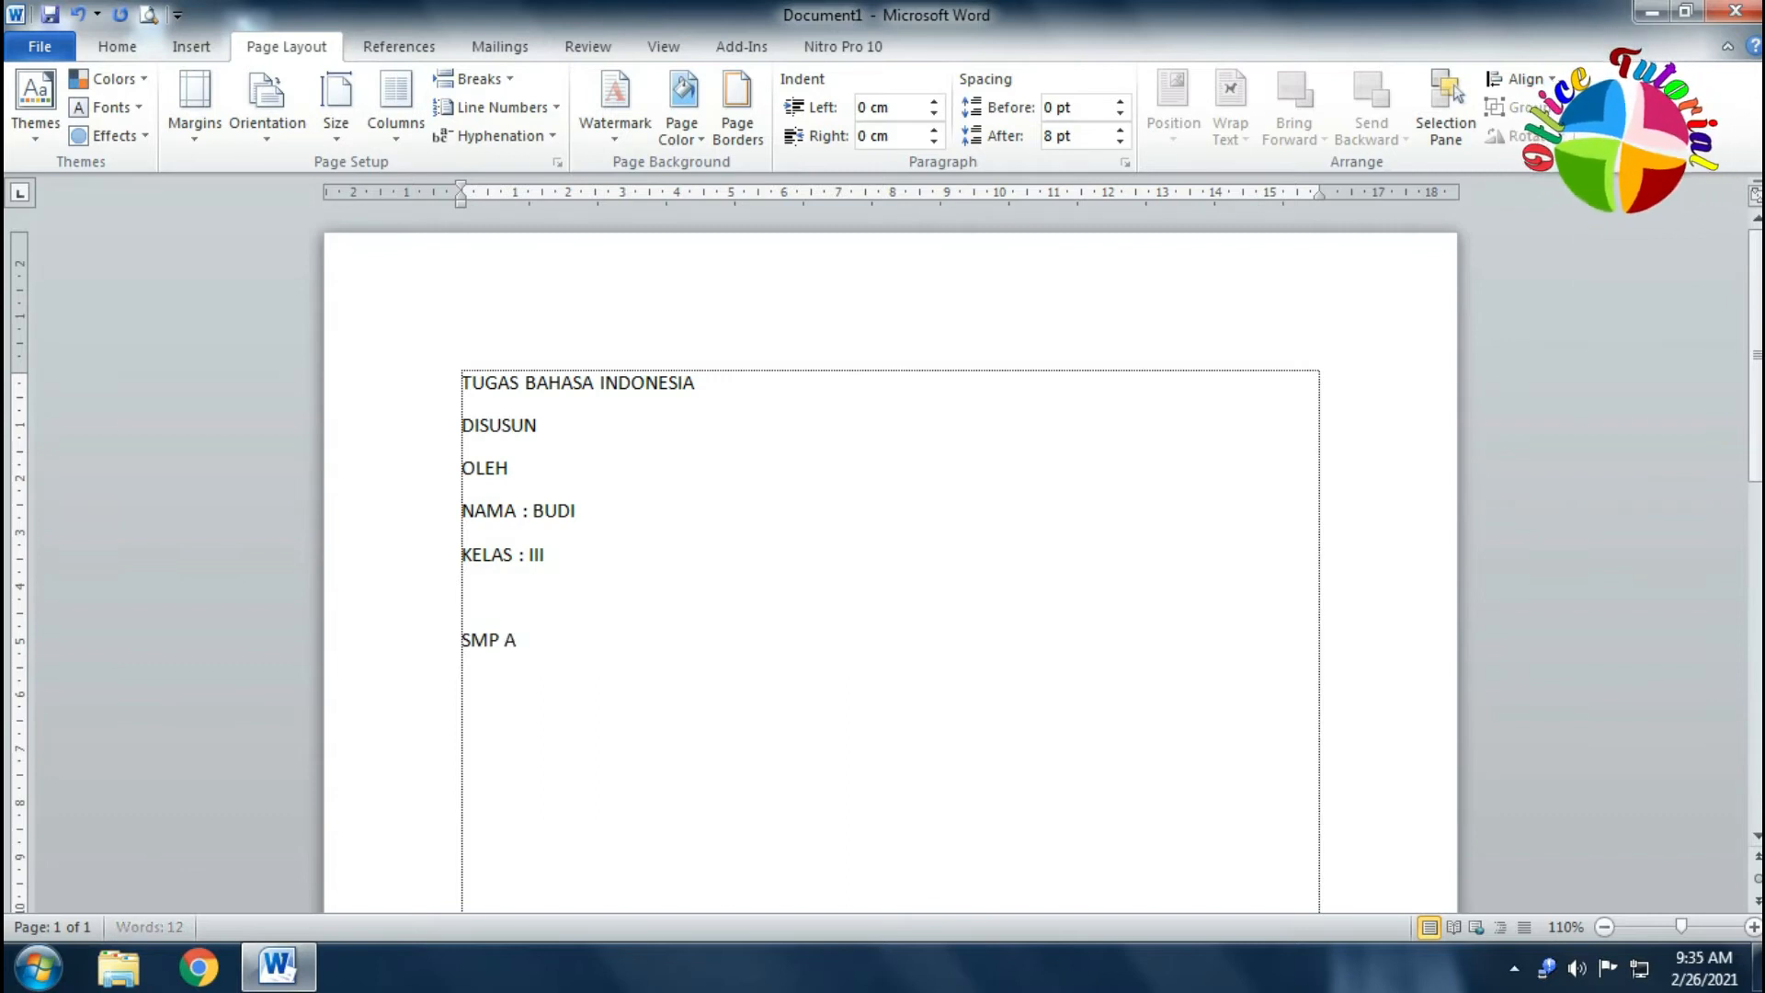
type("WAN")
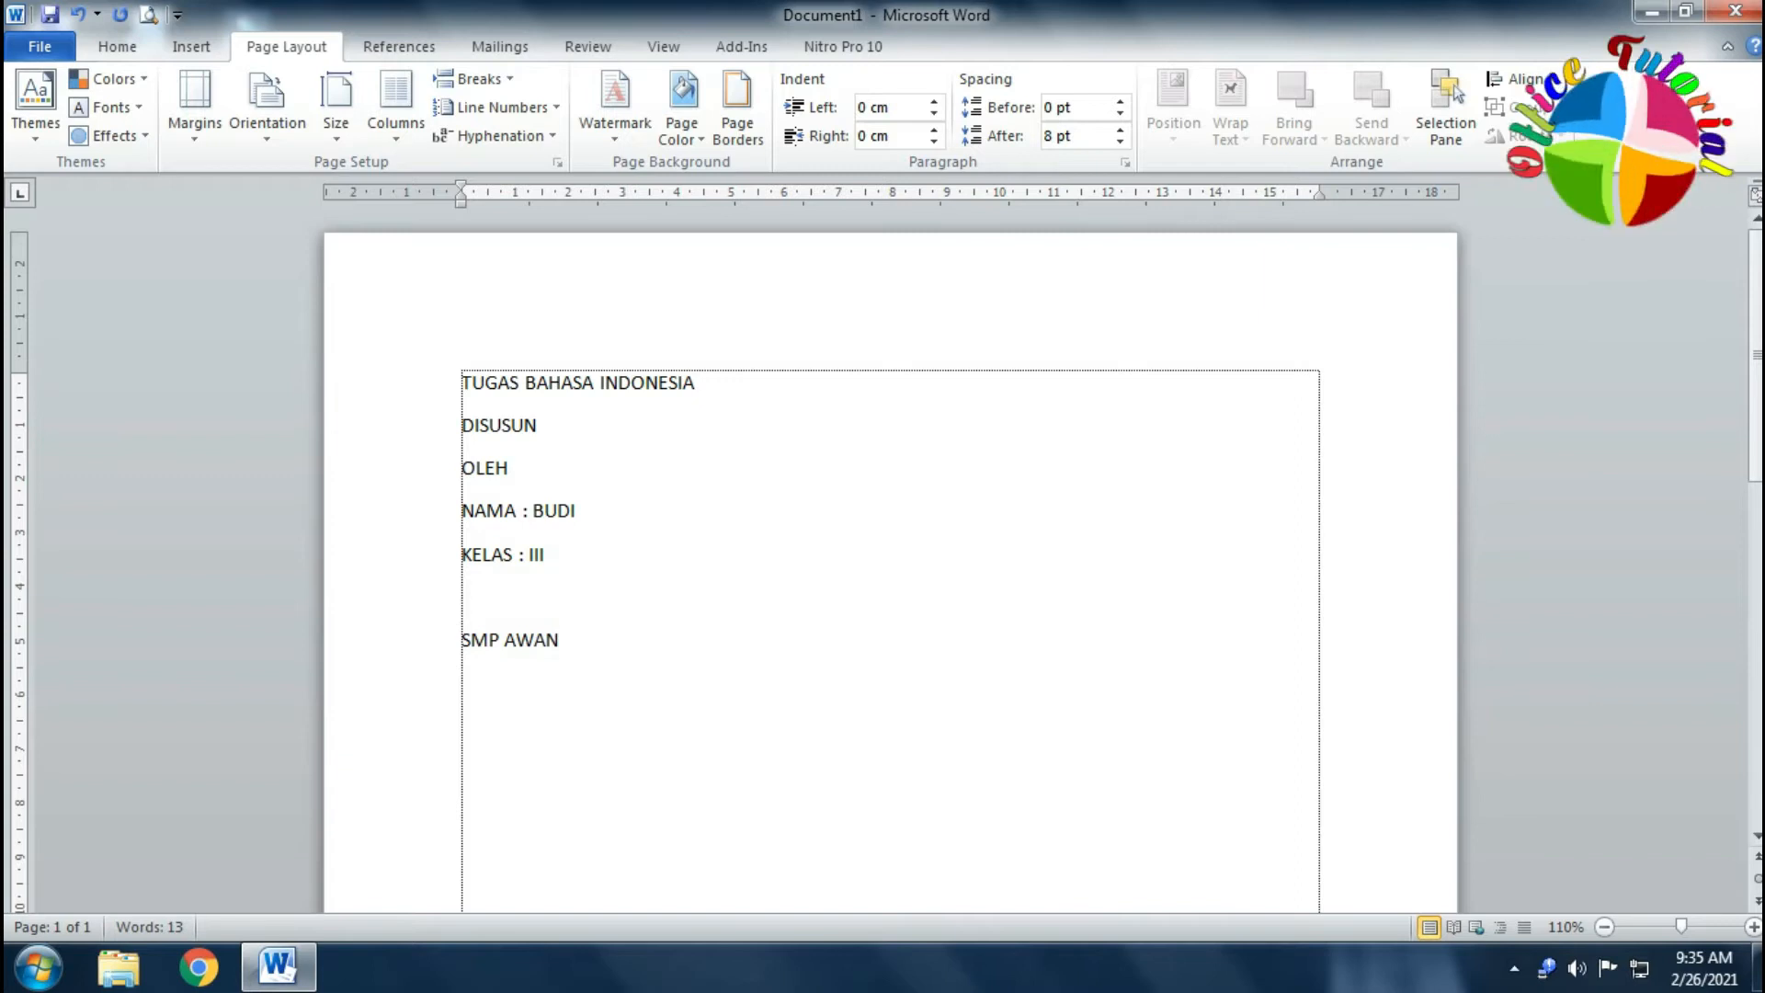
type("  MENDUNG")
key("Return")
type("KOTA ANGKAS")
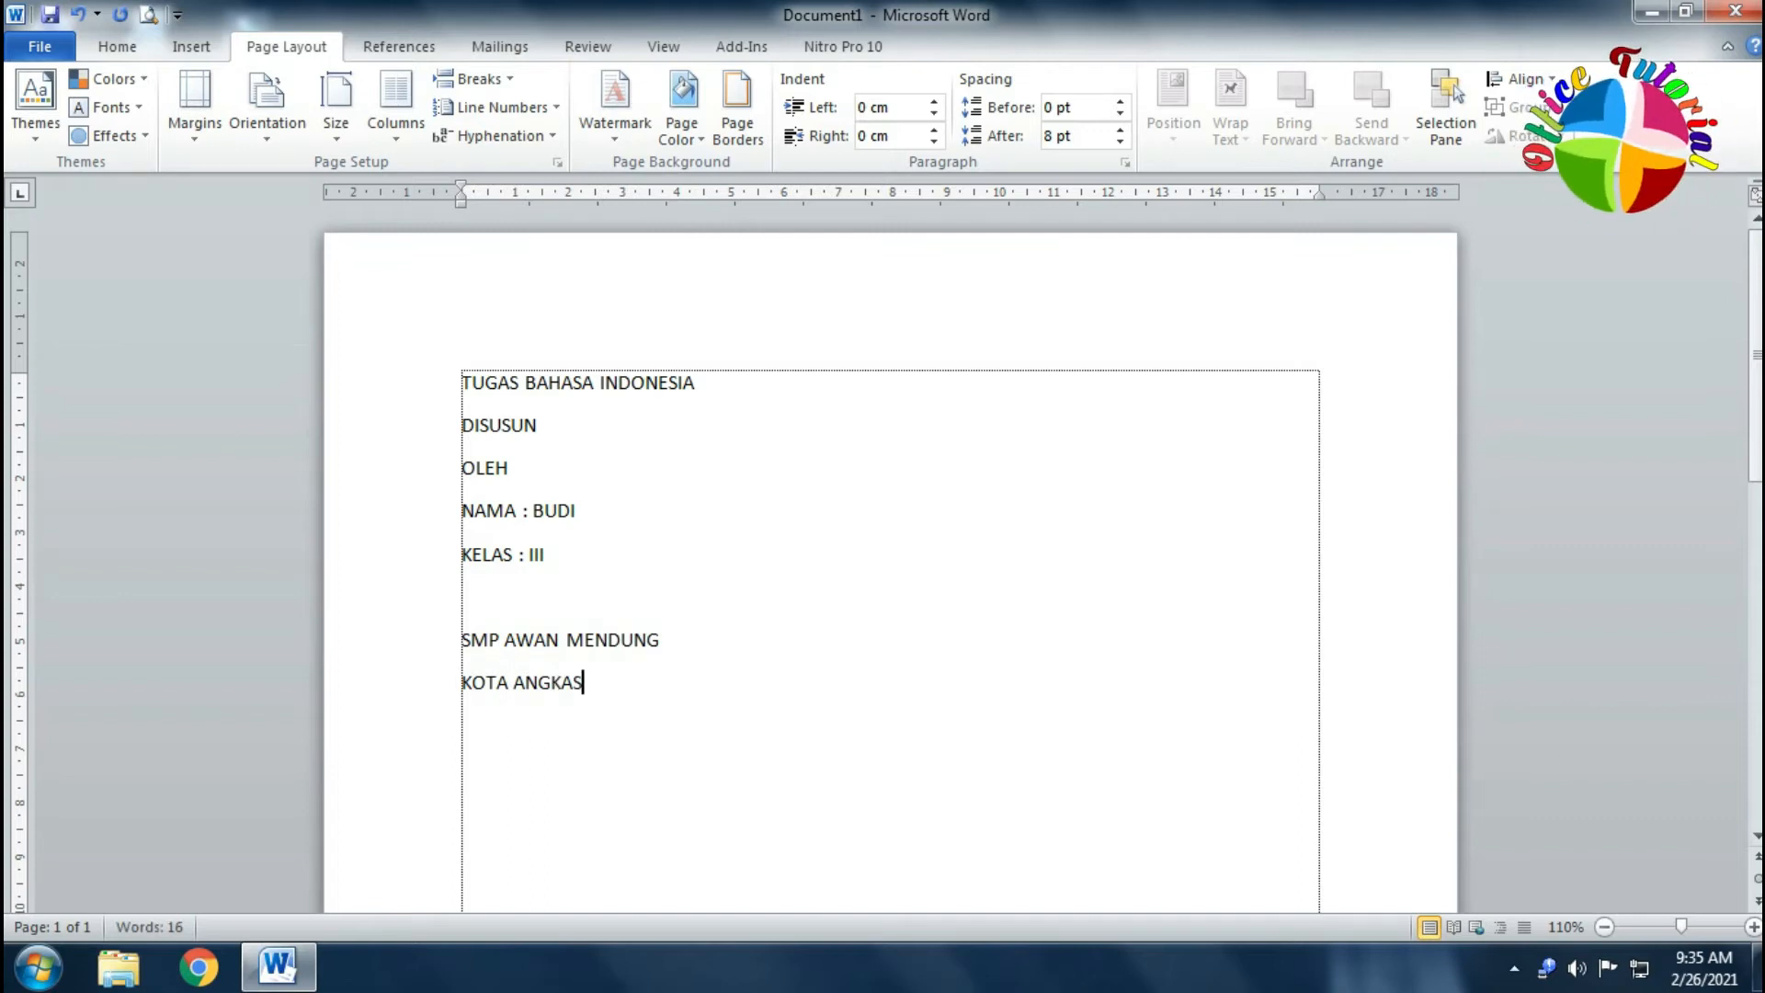
type("A")
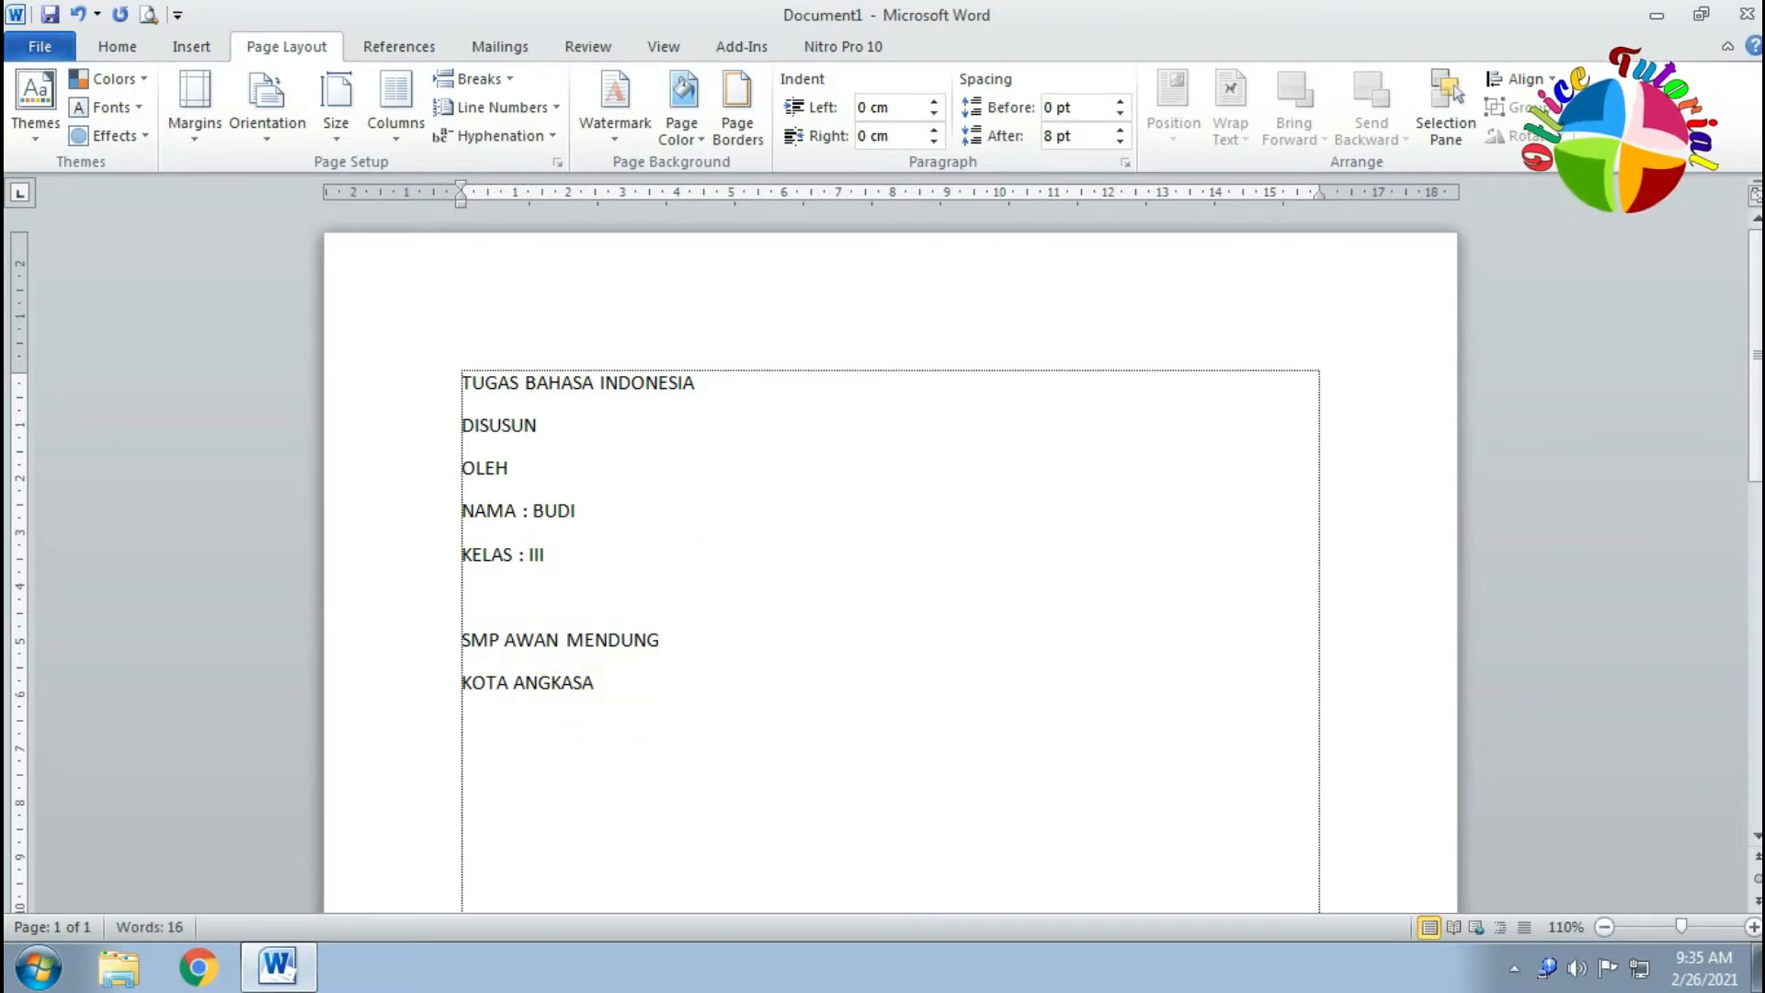
key("Return")
type("2021")
key("Return")
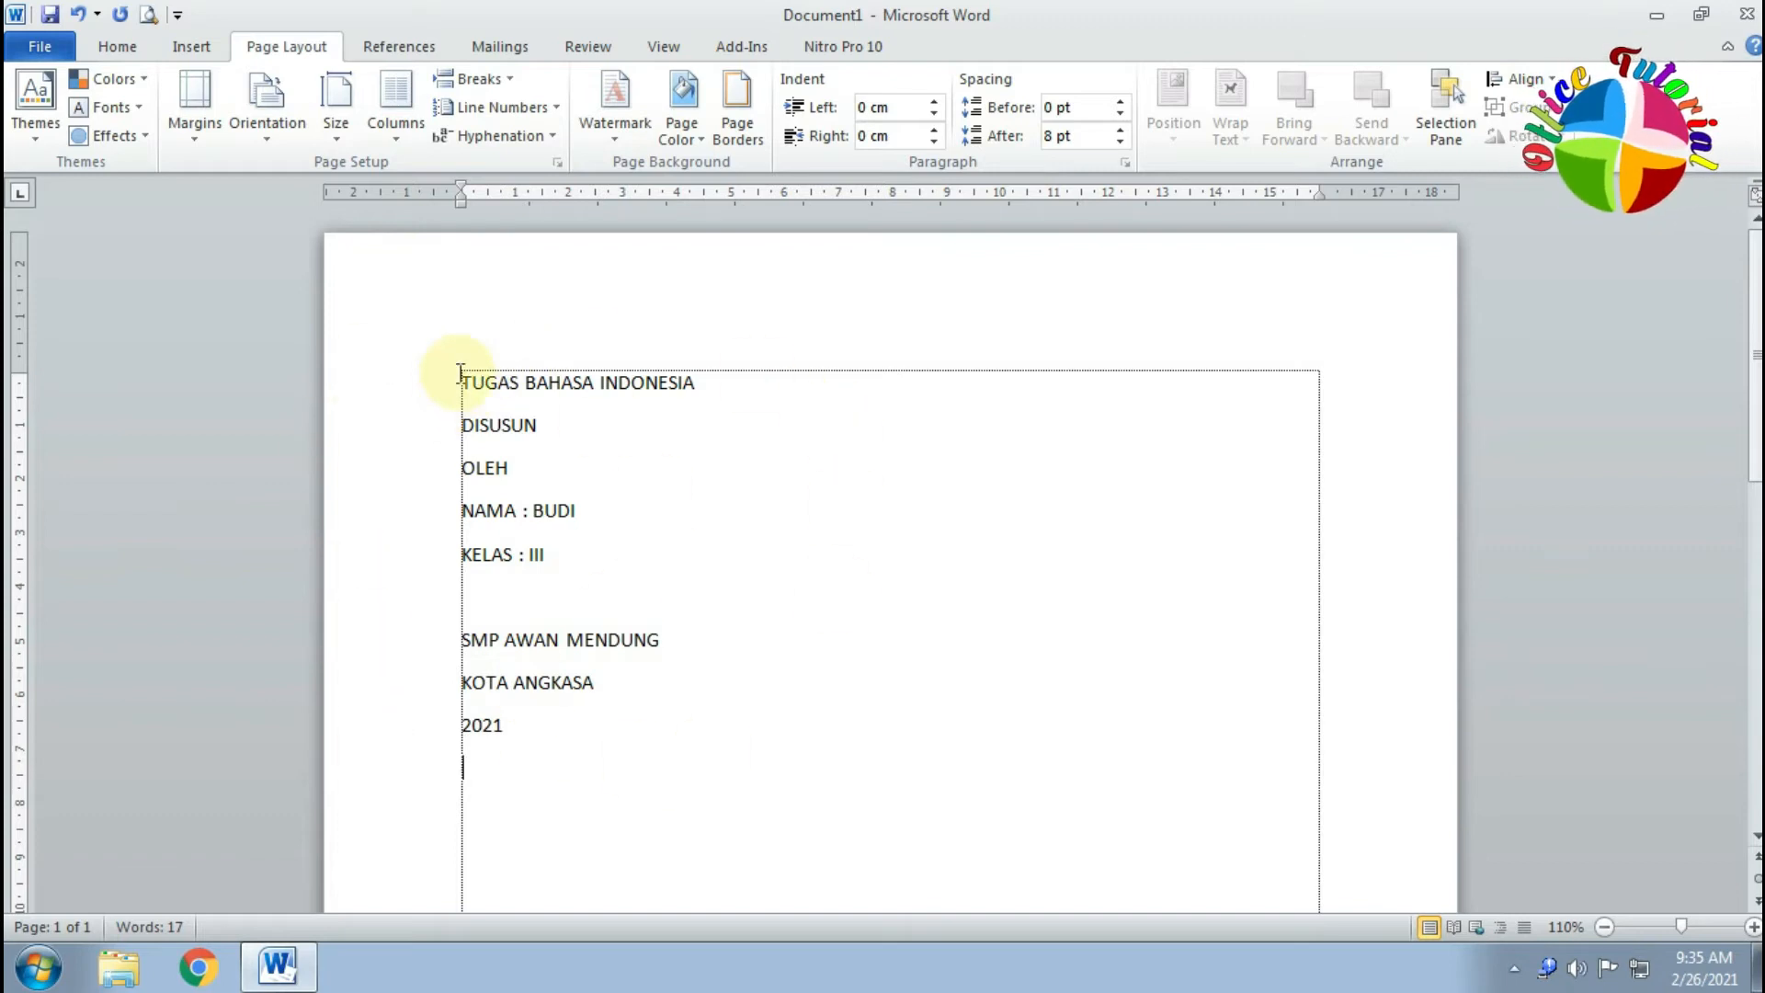
Set the line spacing of all the cover text to 1.0.
left_click_drag(461, 369, 551, 721)
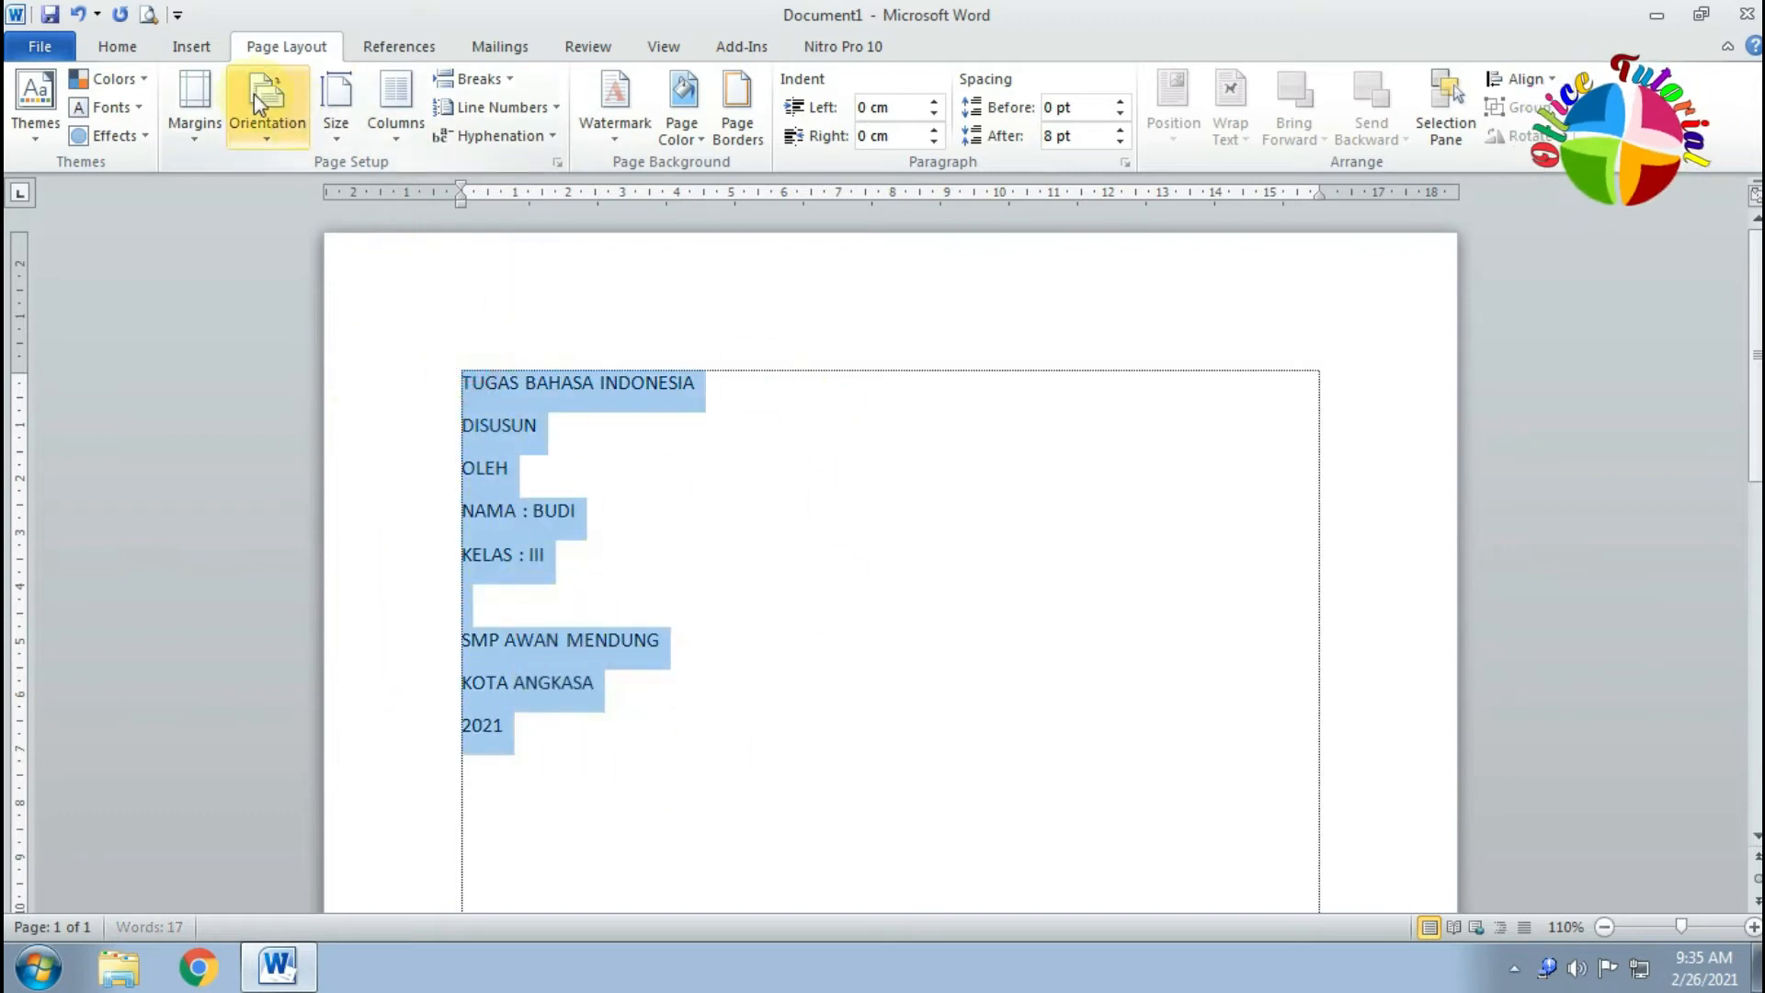
left_click(117, 46)
left_click(716, 130)
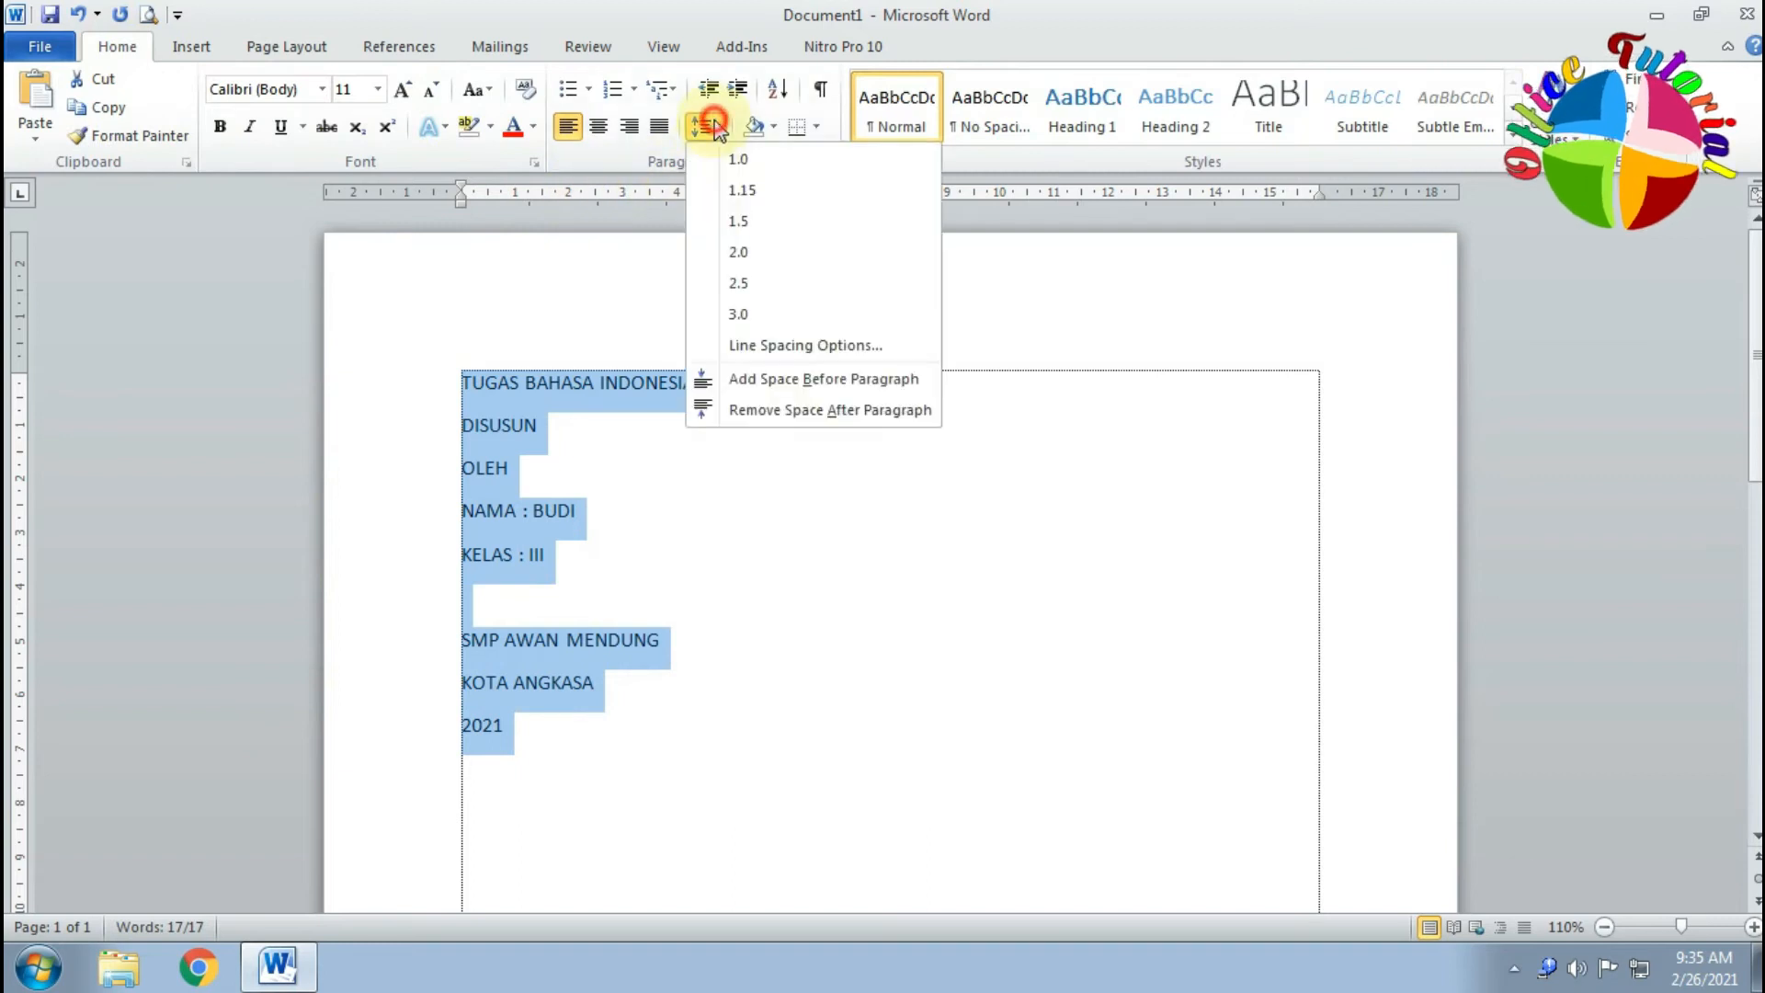
left_click(737, 160)
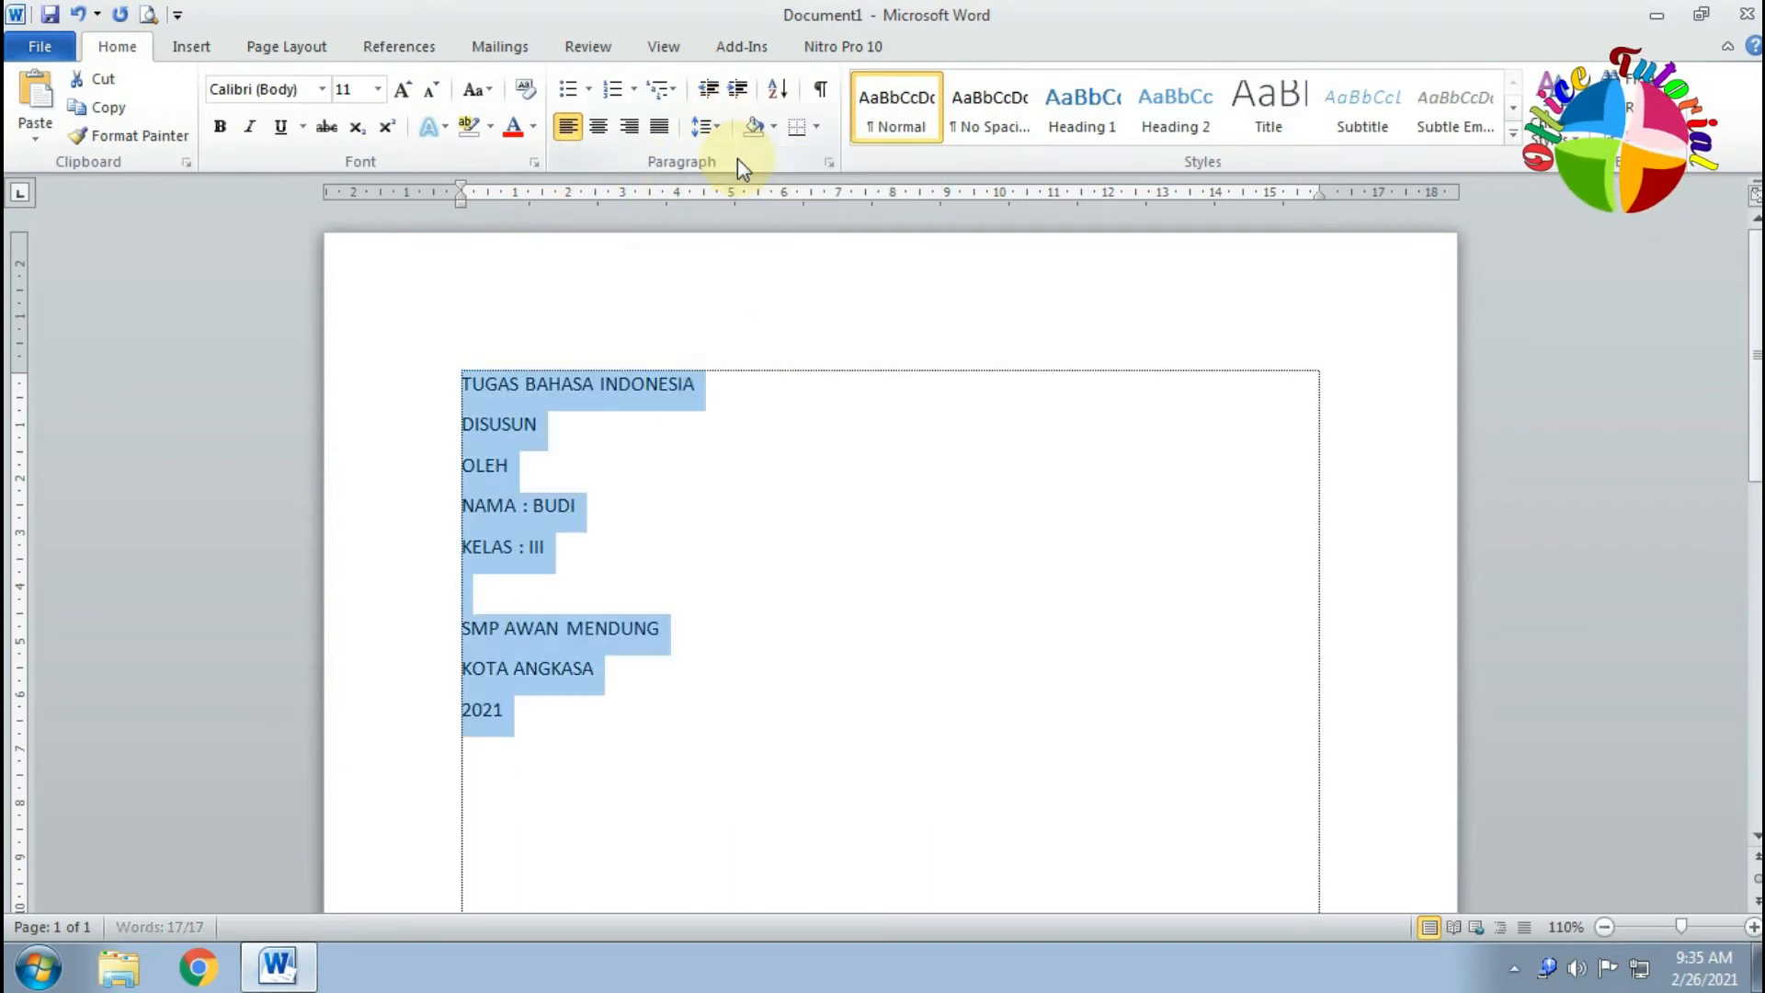
Set the spacing after the selected cover paragraphs to 0 pt.
key("alt")
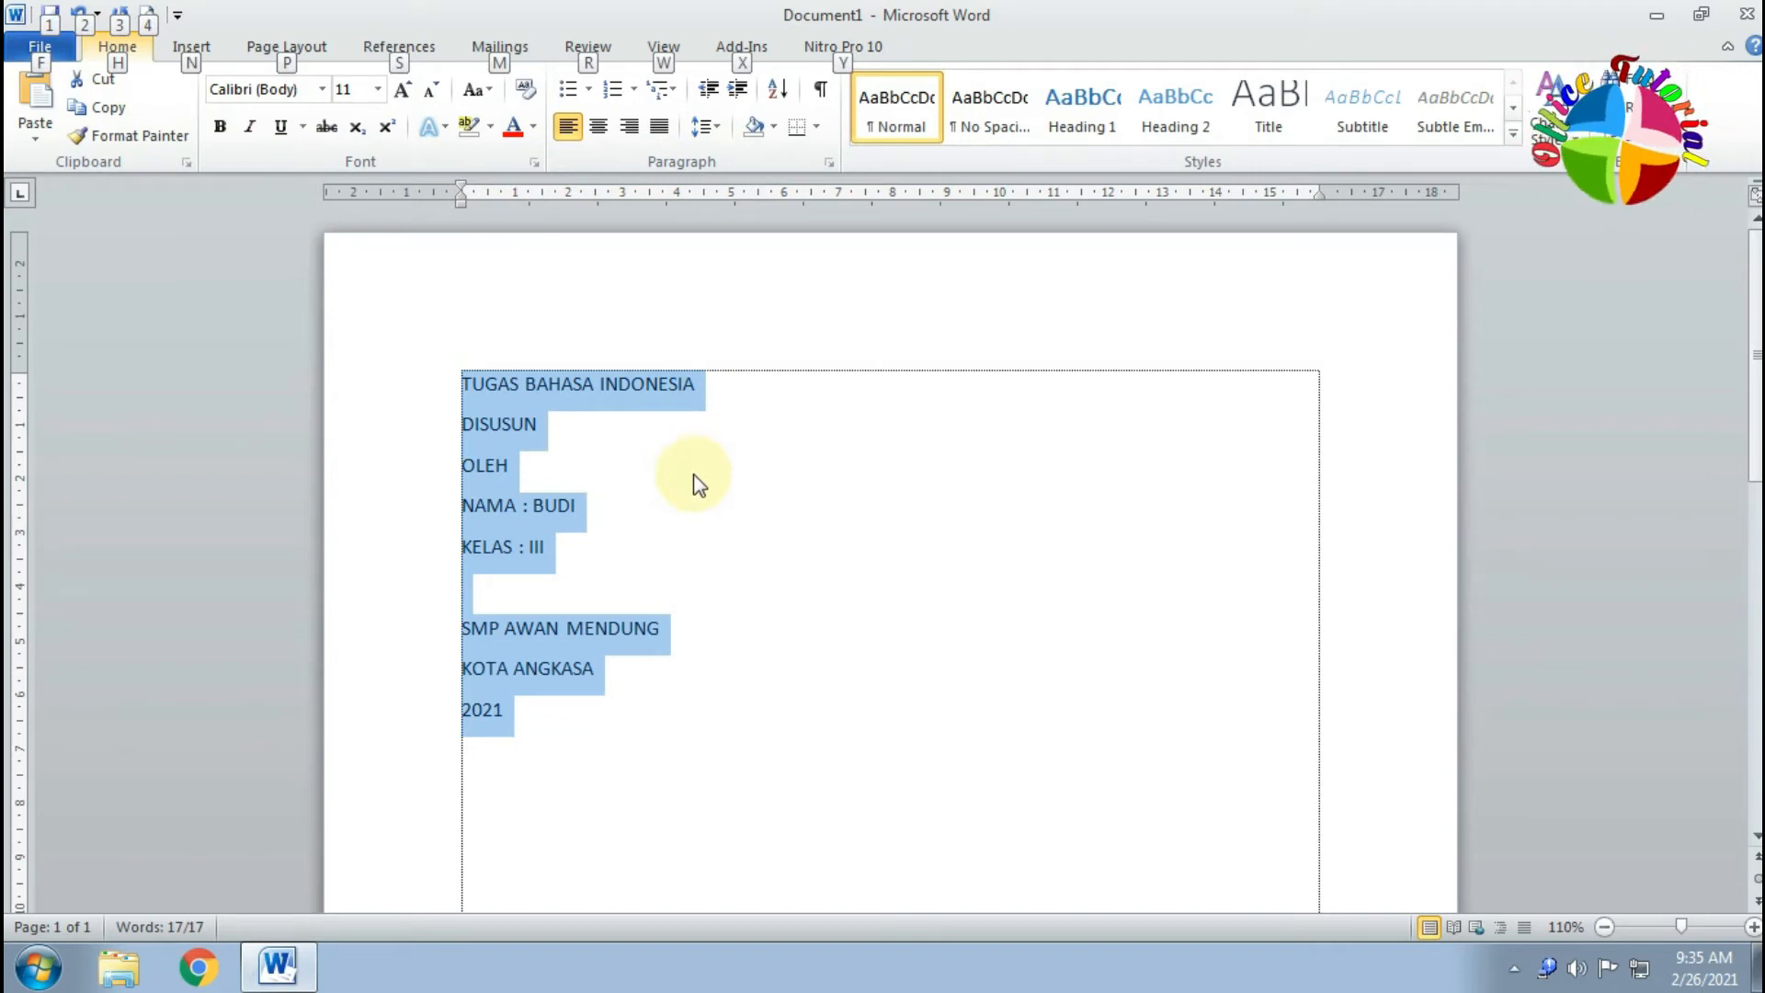
key("o")
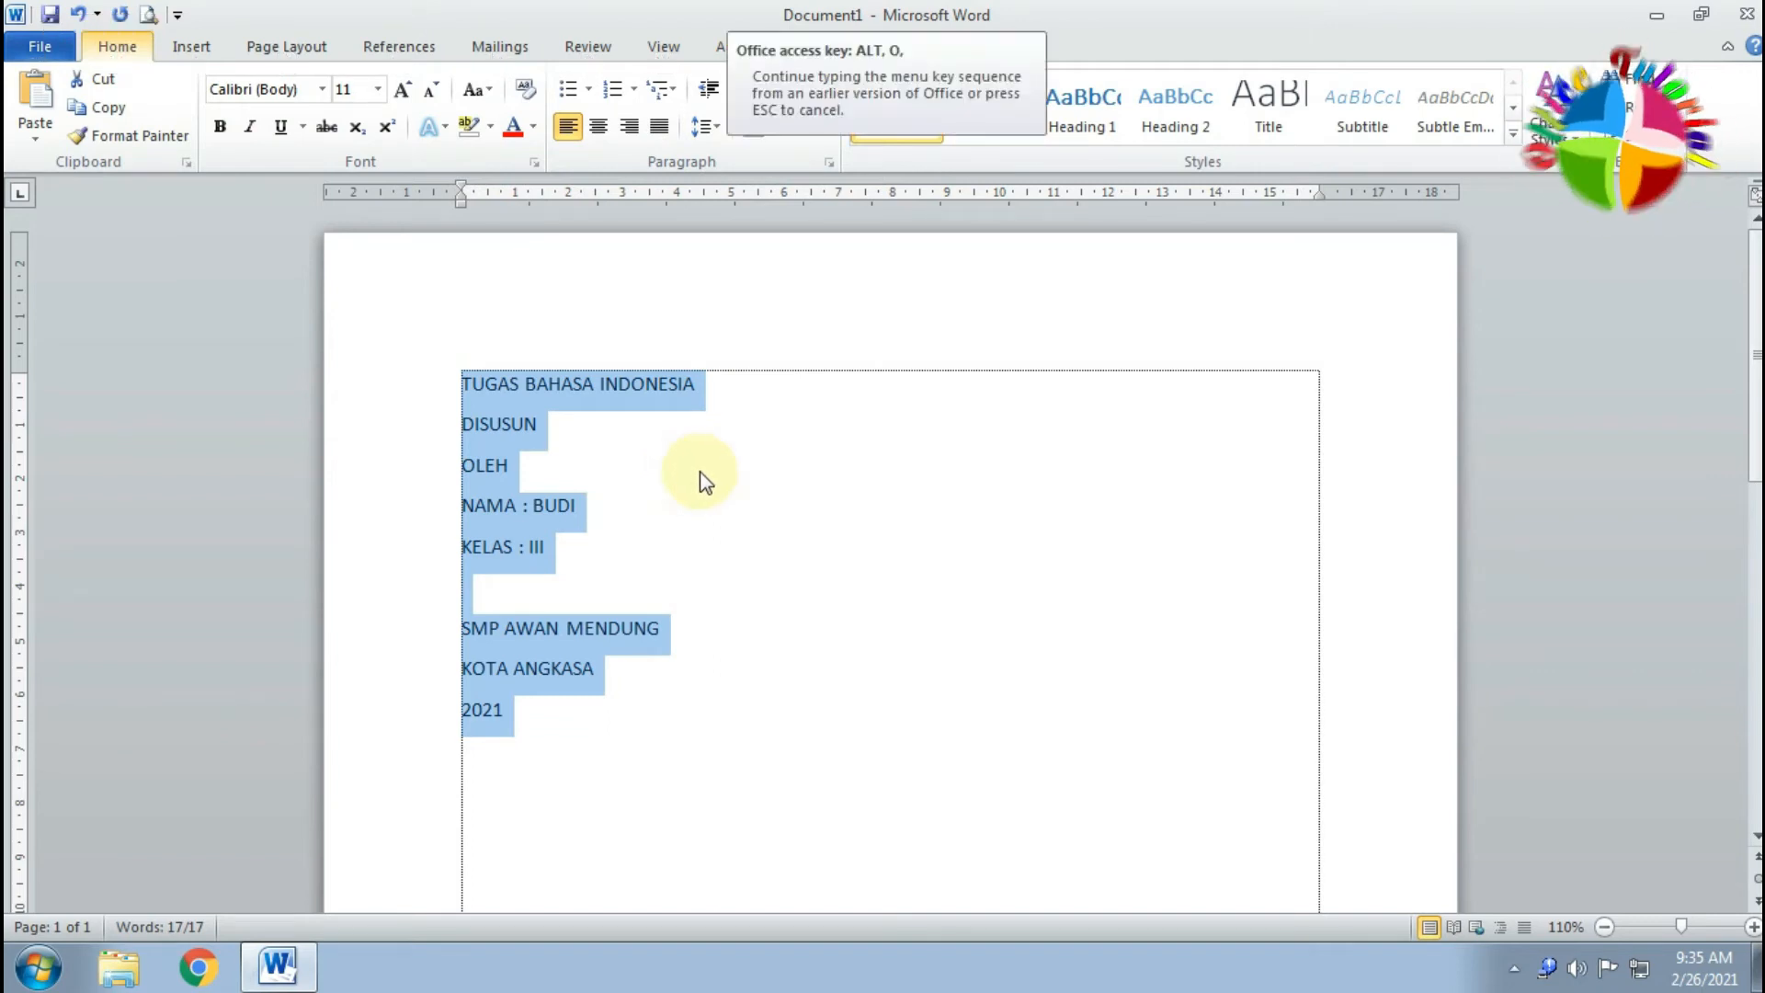
key("p")
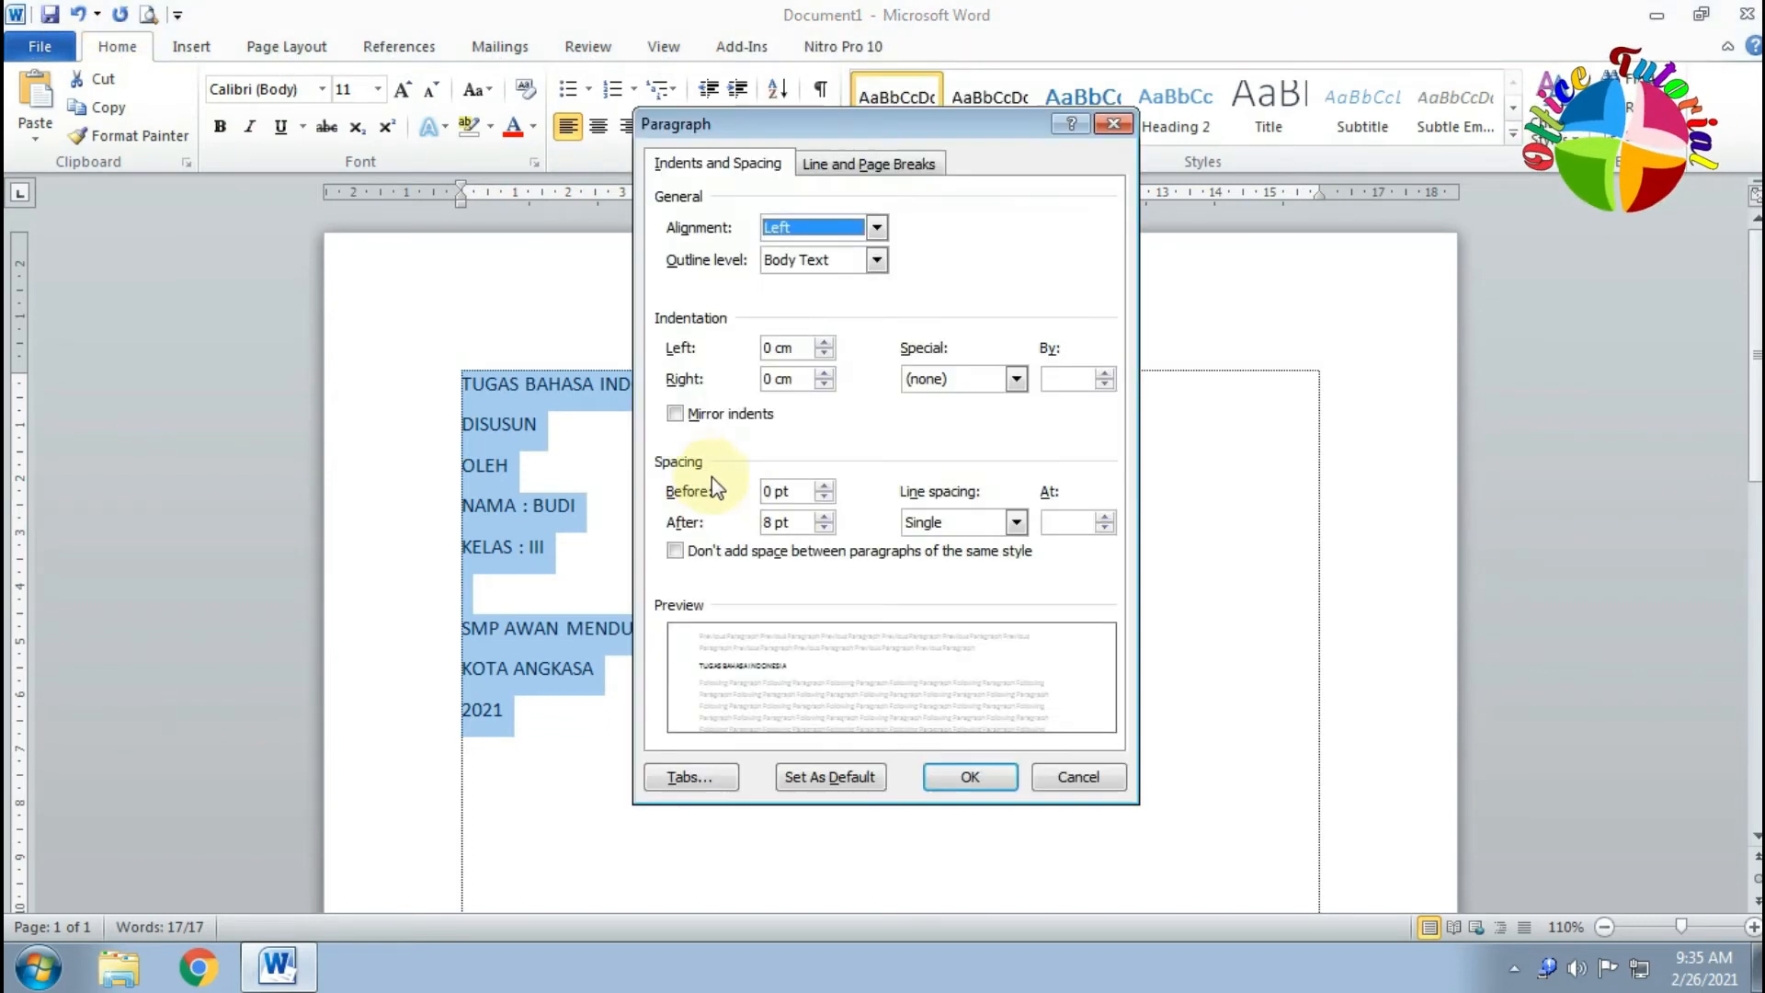
left_click(790, 523)
left_click_drag(790, 523, 715, 521)
type("0")
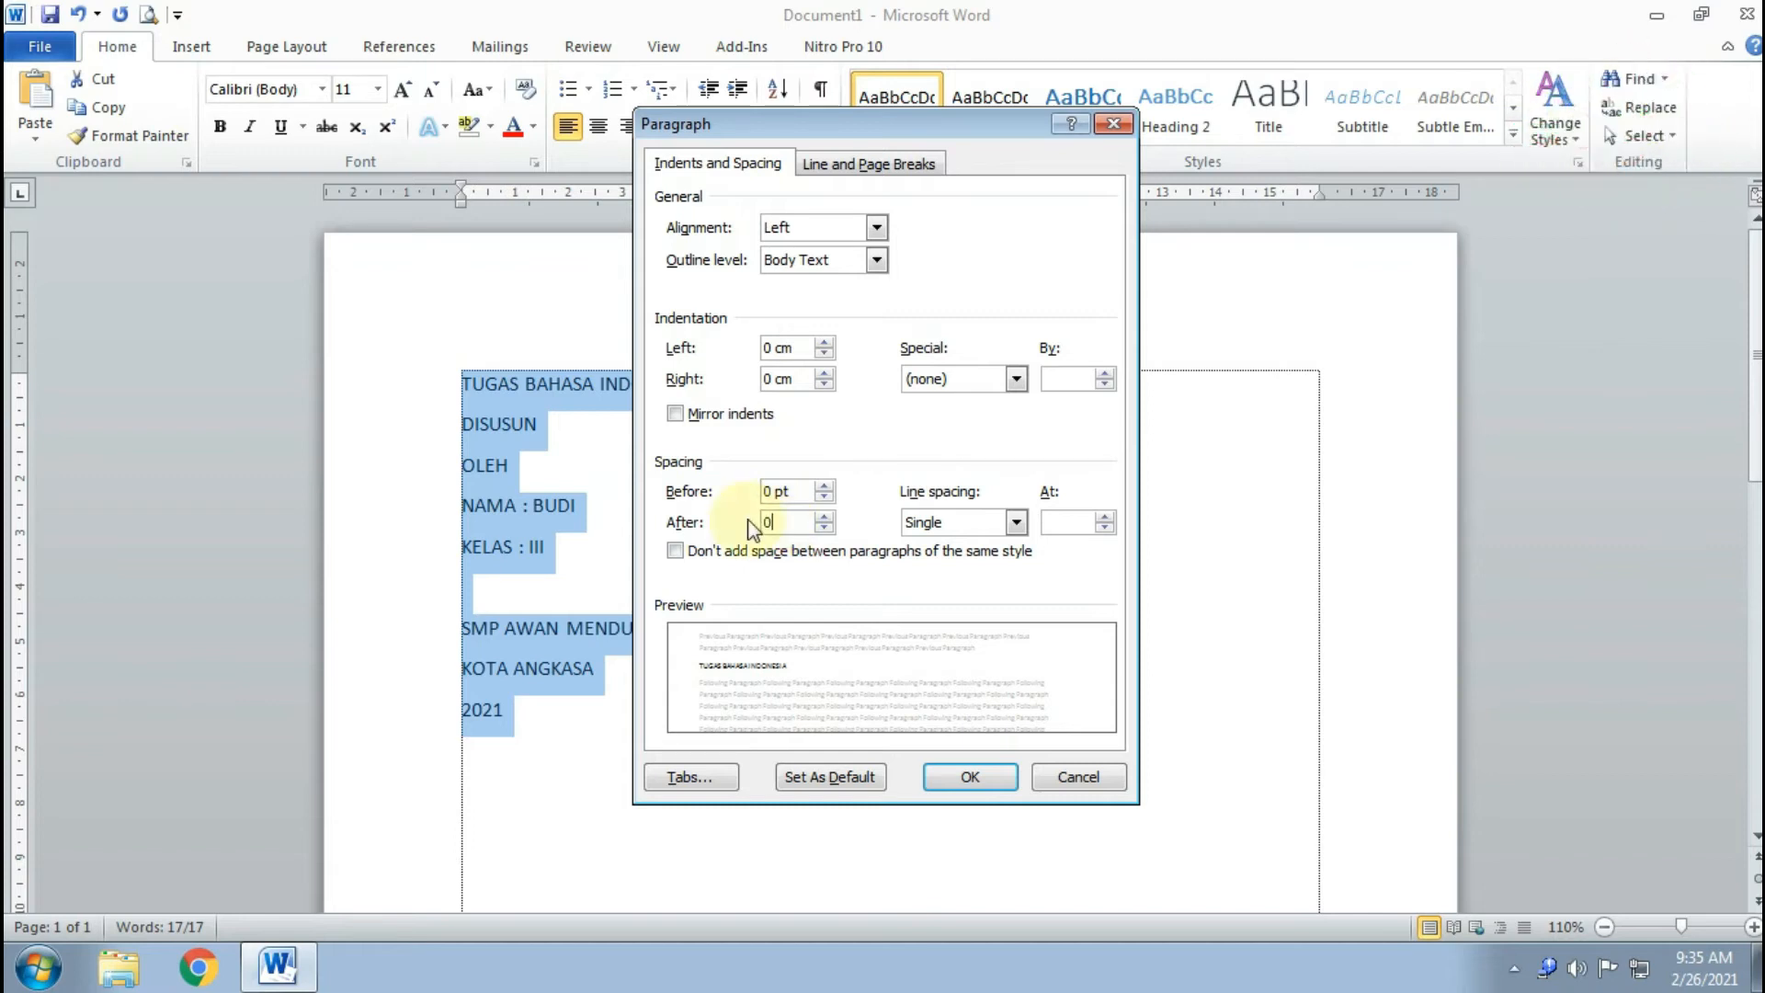
left_click(947, 773)
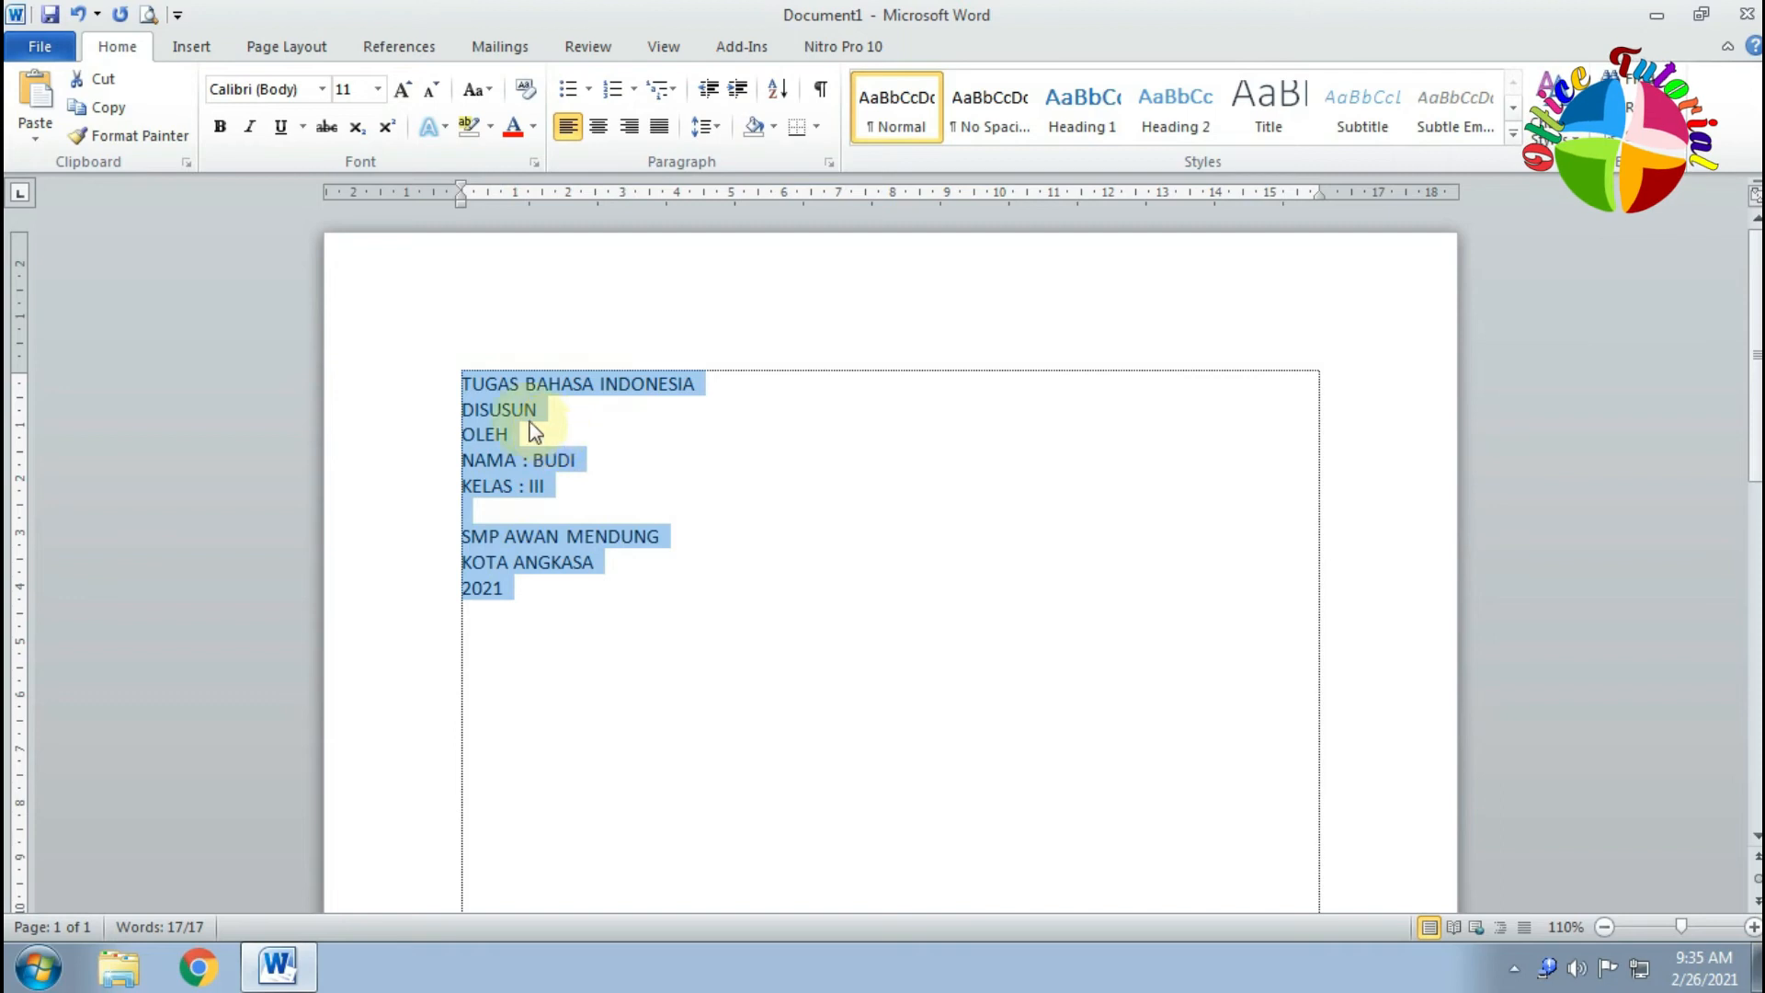
Format all the cover text in the Impact font at size 20.
left_click(322, 92)
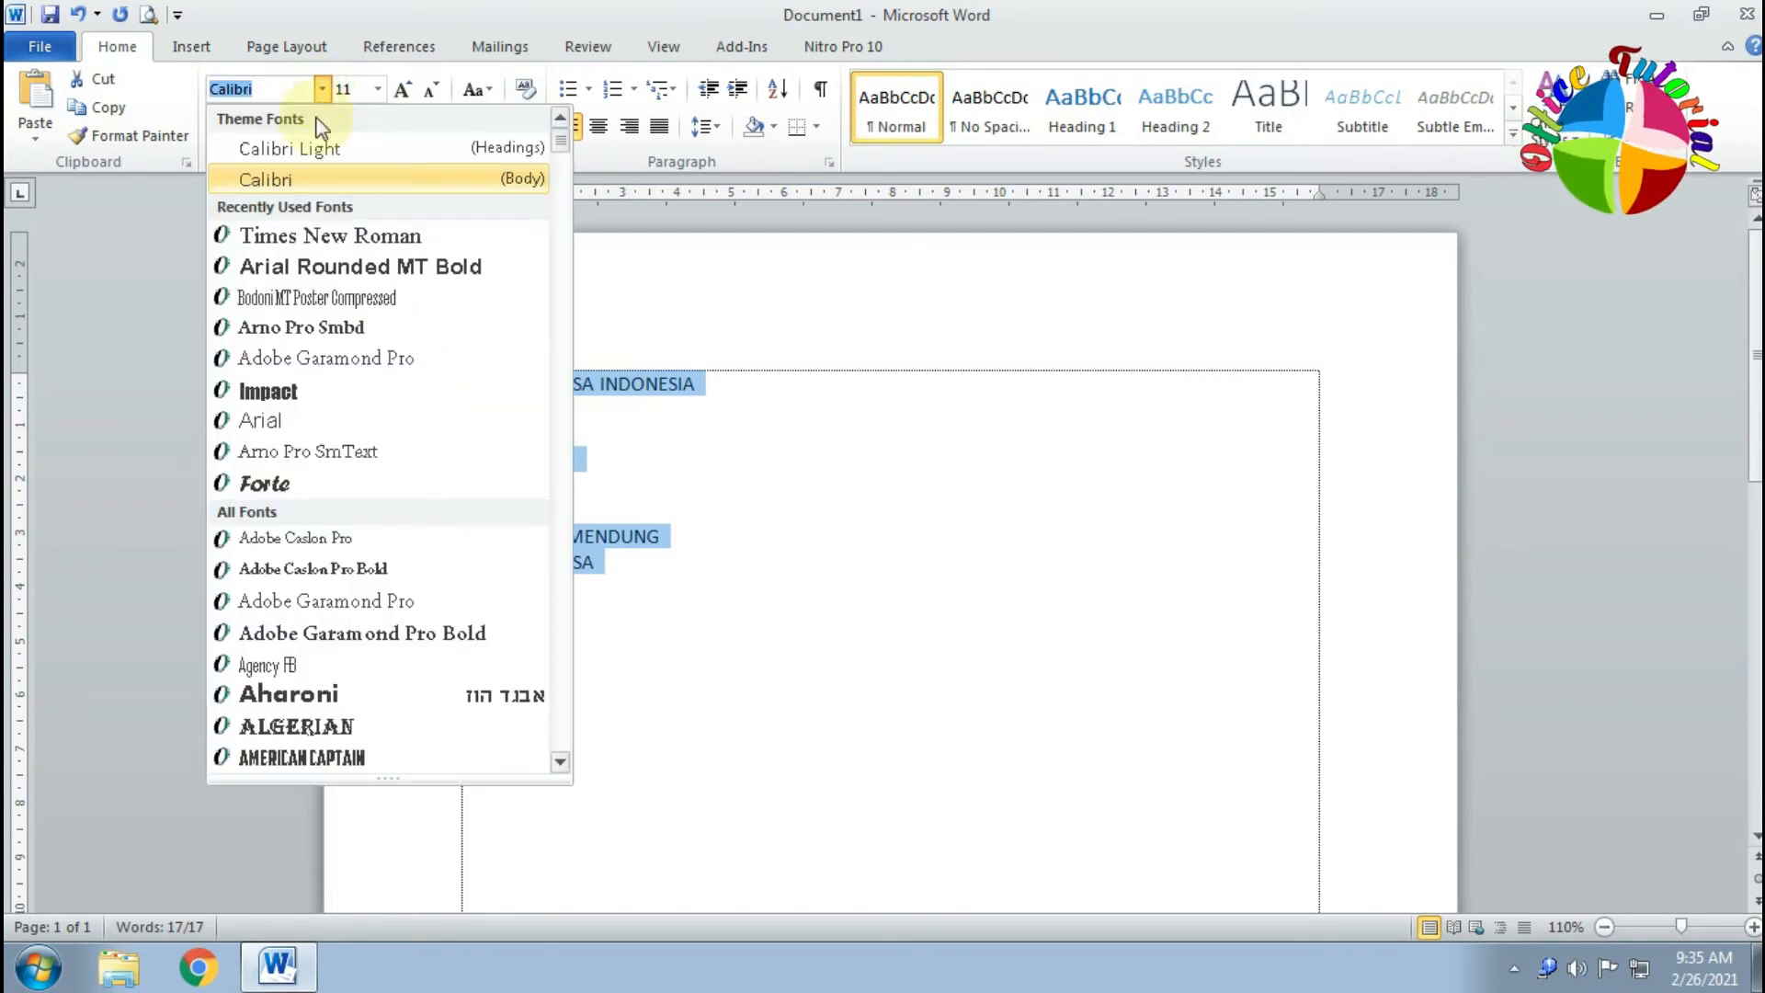
left_click(306, 401)
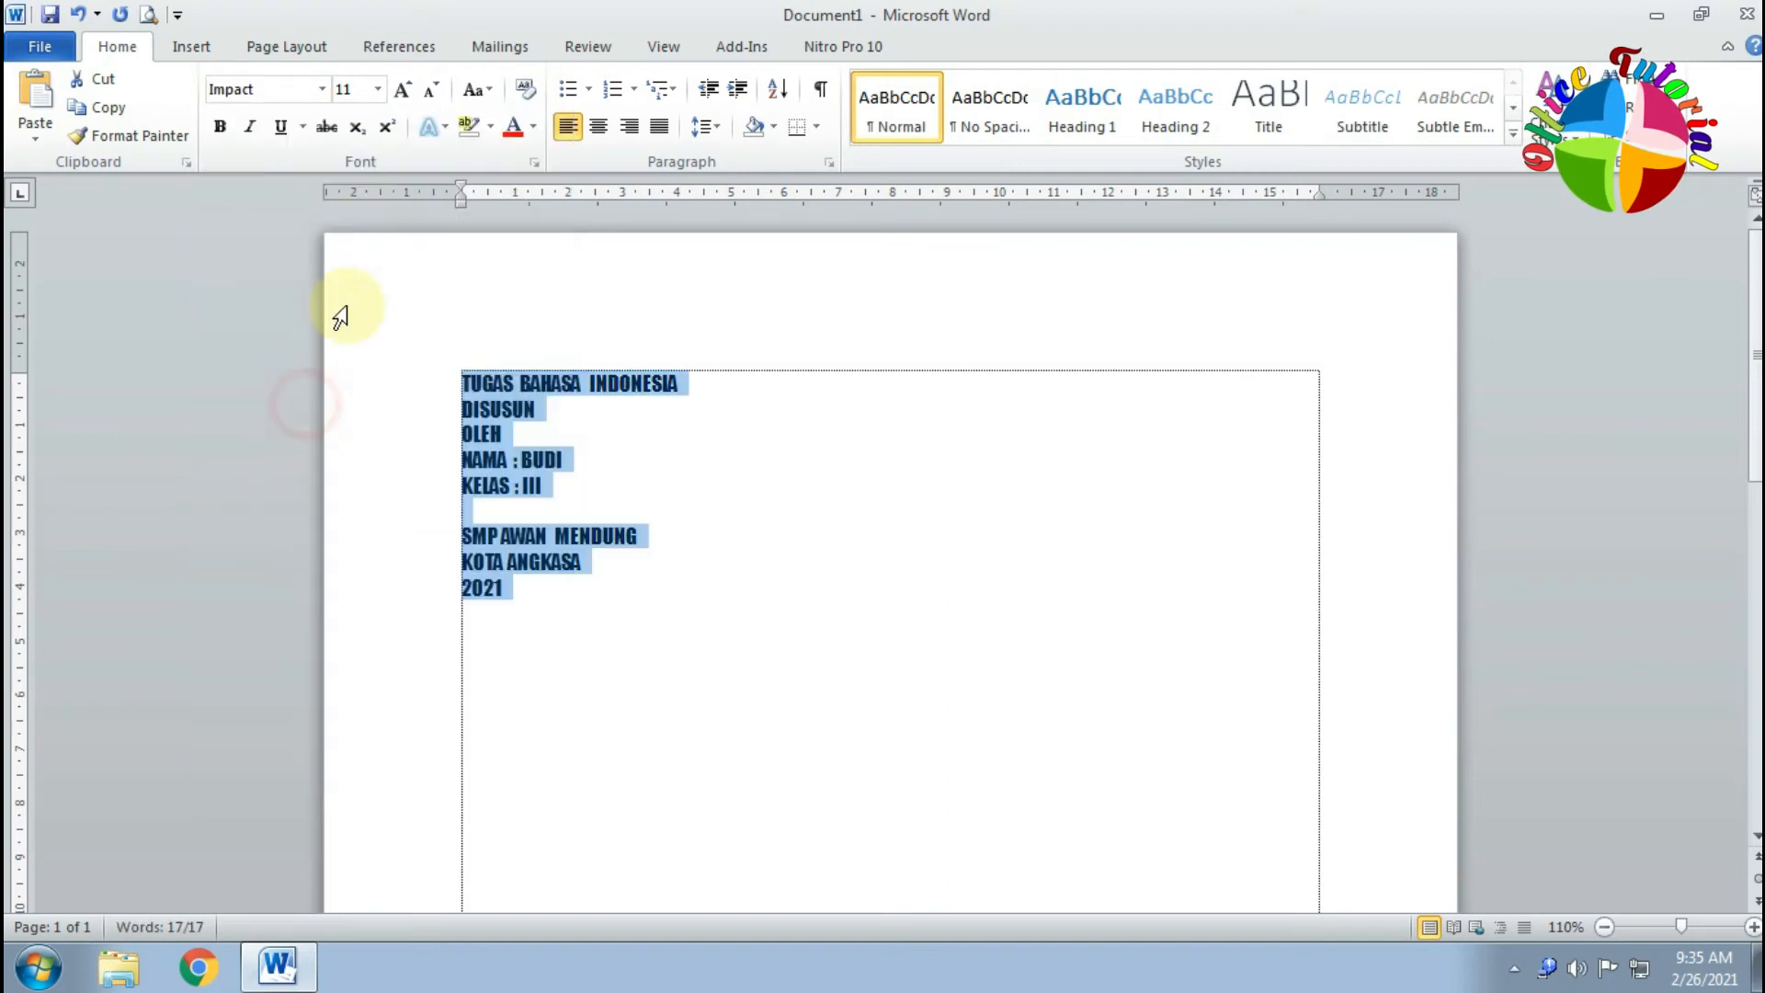
left_click(378, 89)
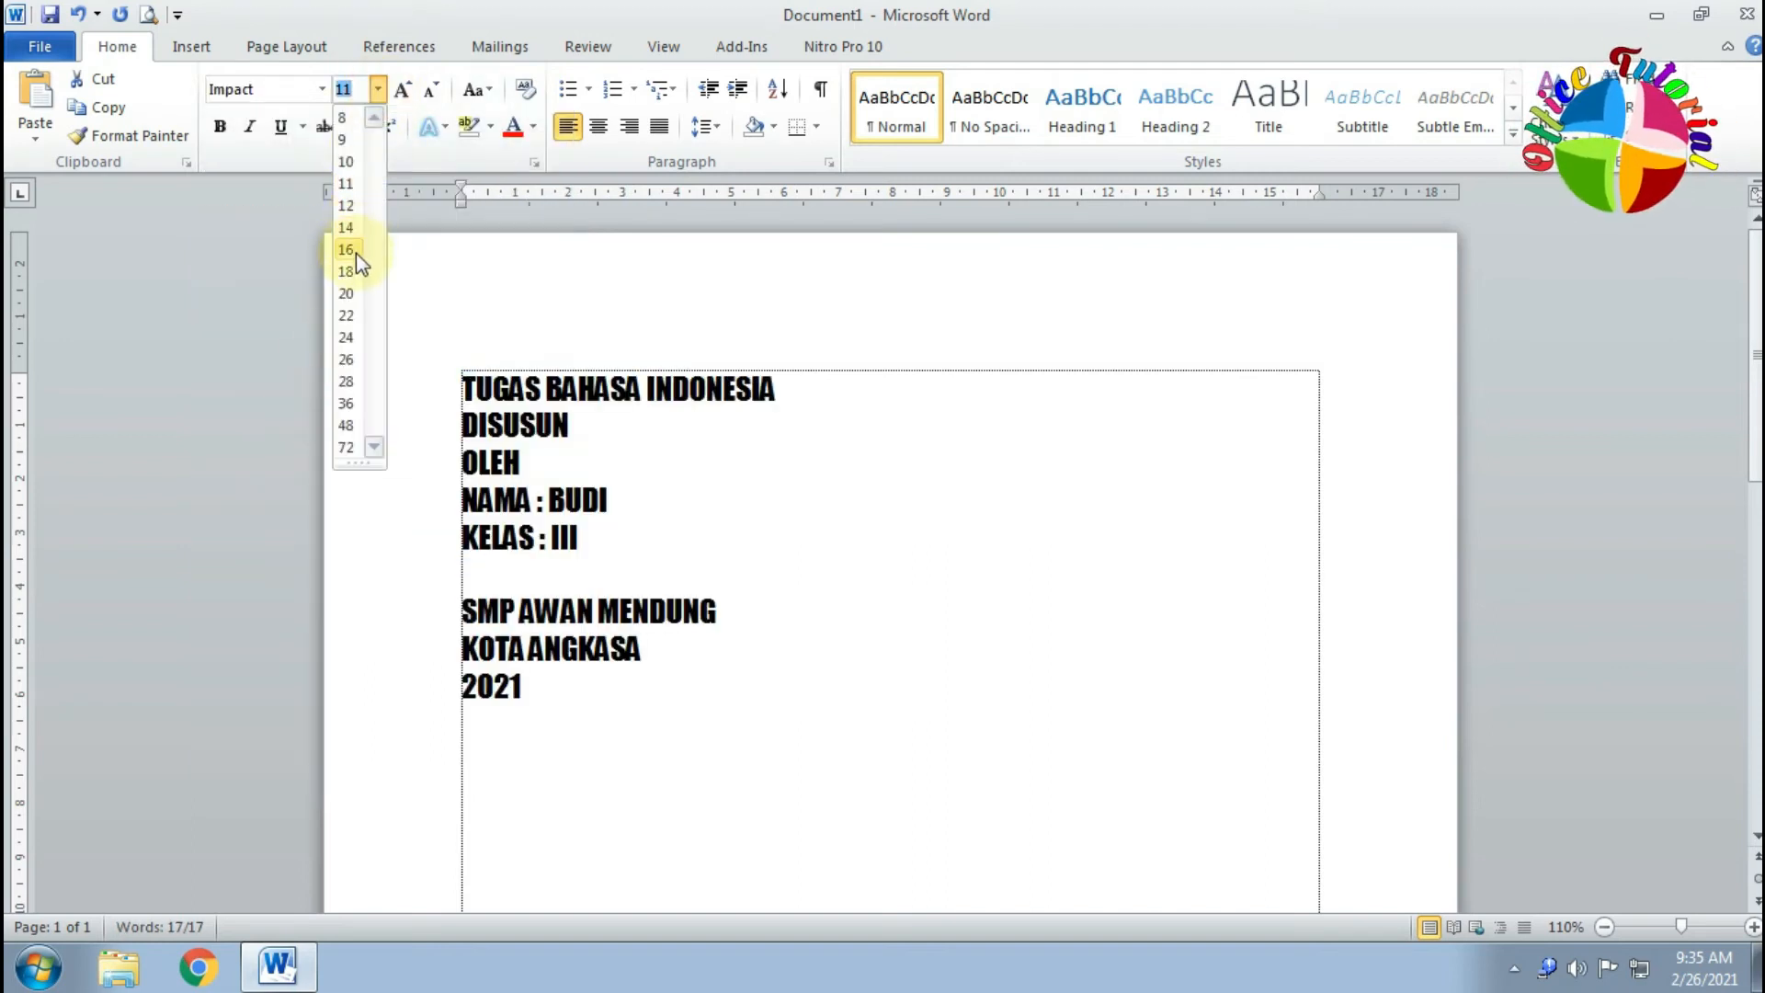
left_click(350, 294)
left_click(651, 519)
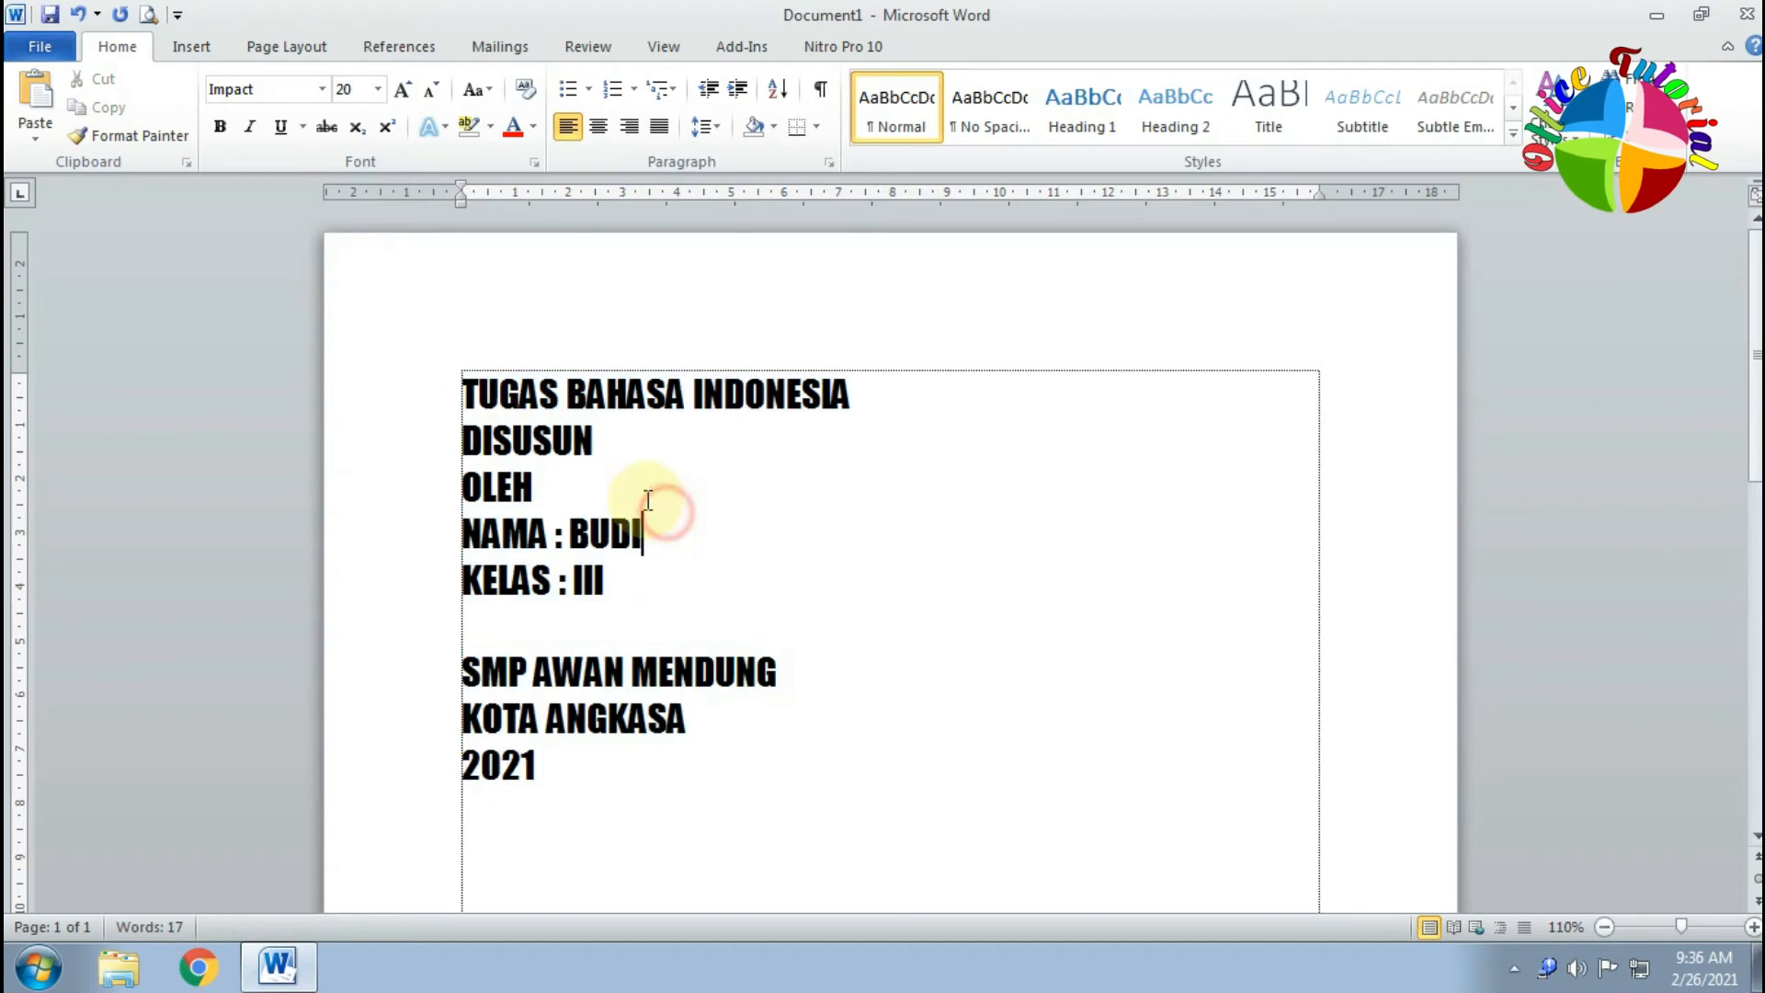
Insert a blank line above DISUSUN and centre the lines from TUGAS BAHASA INDONESIA through OLEH.
left_click(464, 441)
key("Return")
left_click_drag(464, 390, 549, 522)
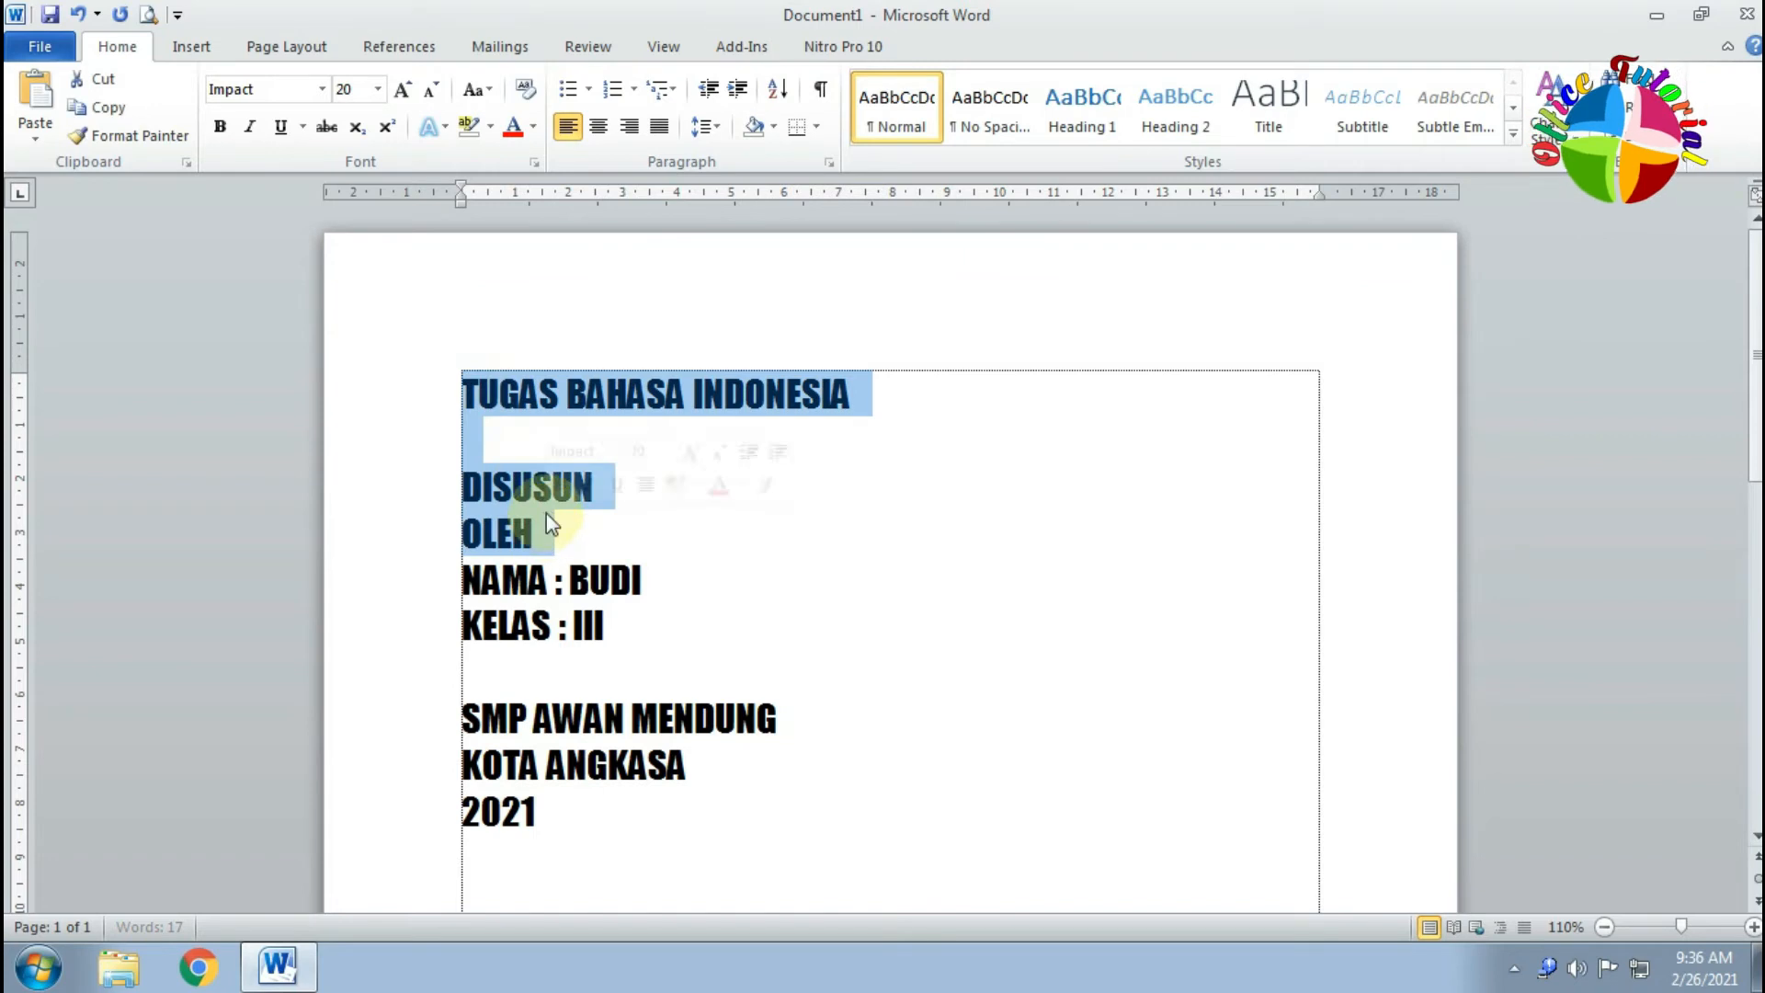
left_click(599, 128)
left_click(708, 445)
Centre the closing lines SMP AWAN MENDUNG, KOTA ANGKASA and 2021.
left_click_drag(467, 717, 531, 798)
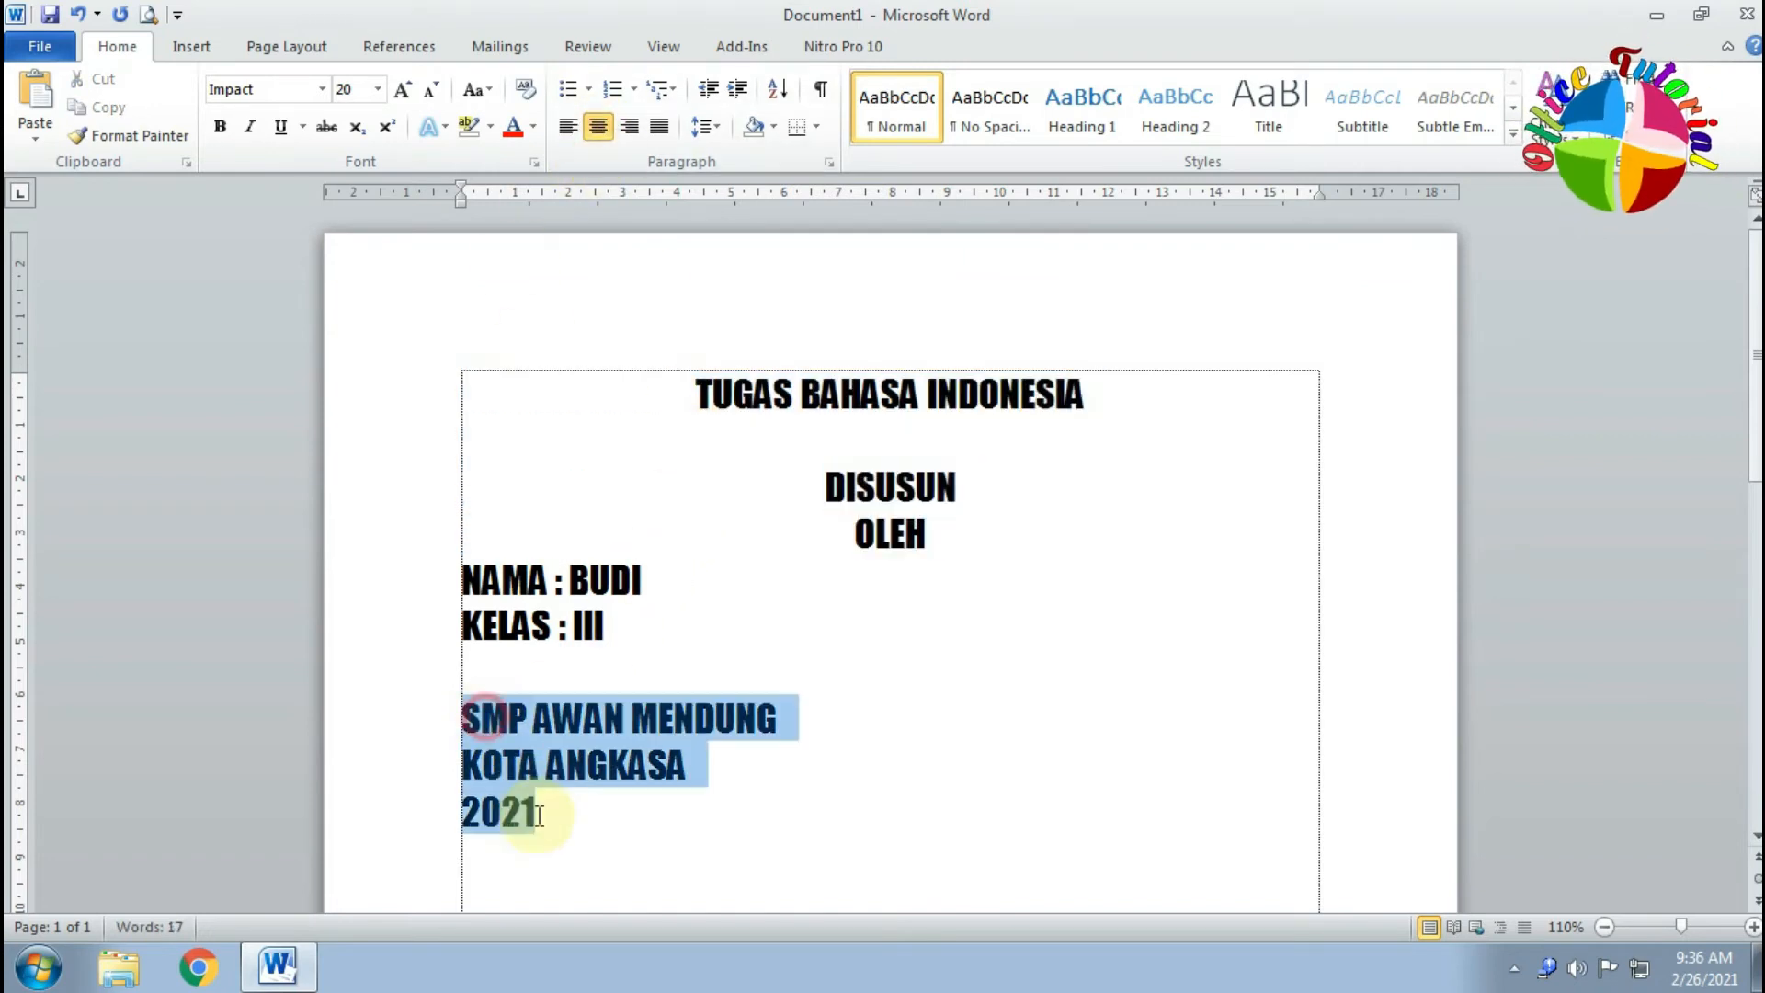
left_click(598, 126)
left_click(760, 425)
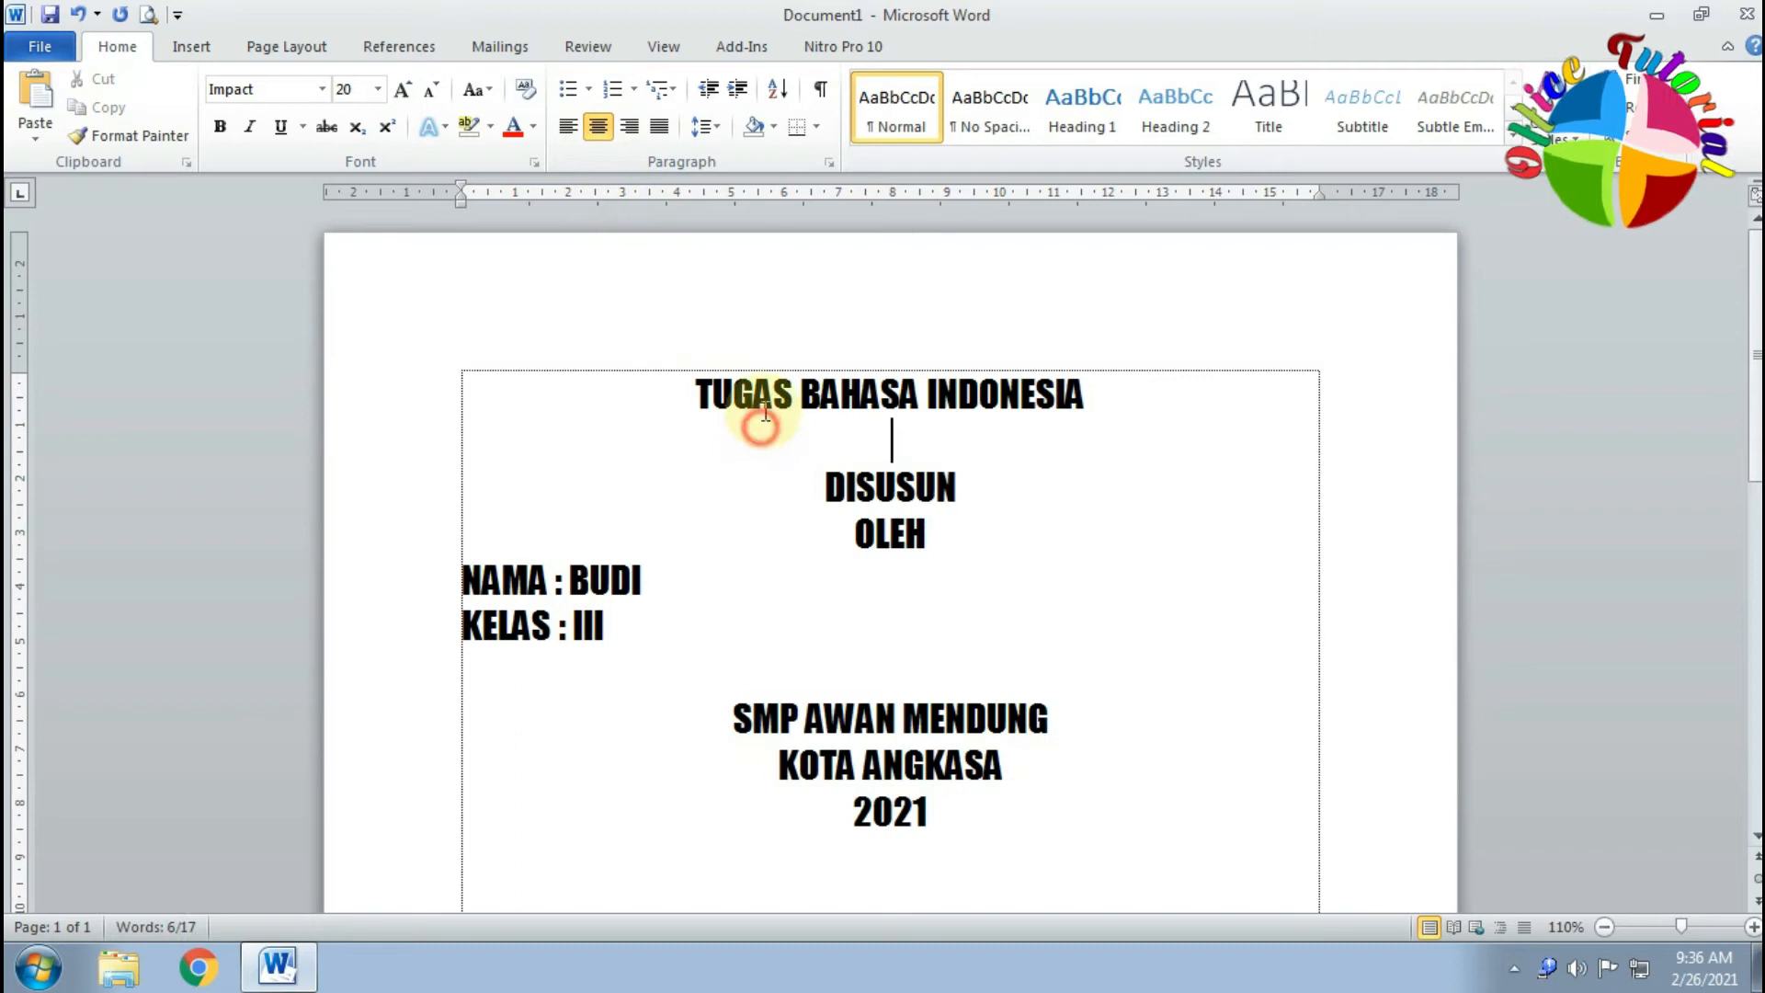
Stack the word DISUSUN vertically with one letter per line, leaving a blank line above OLEH.
left_click(842, 478)
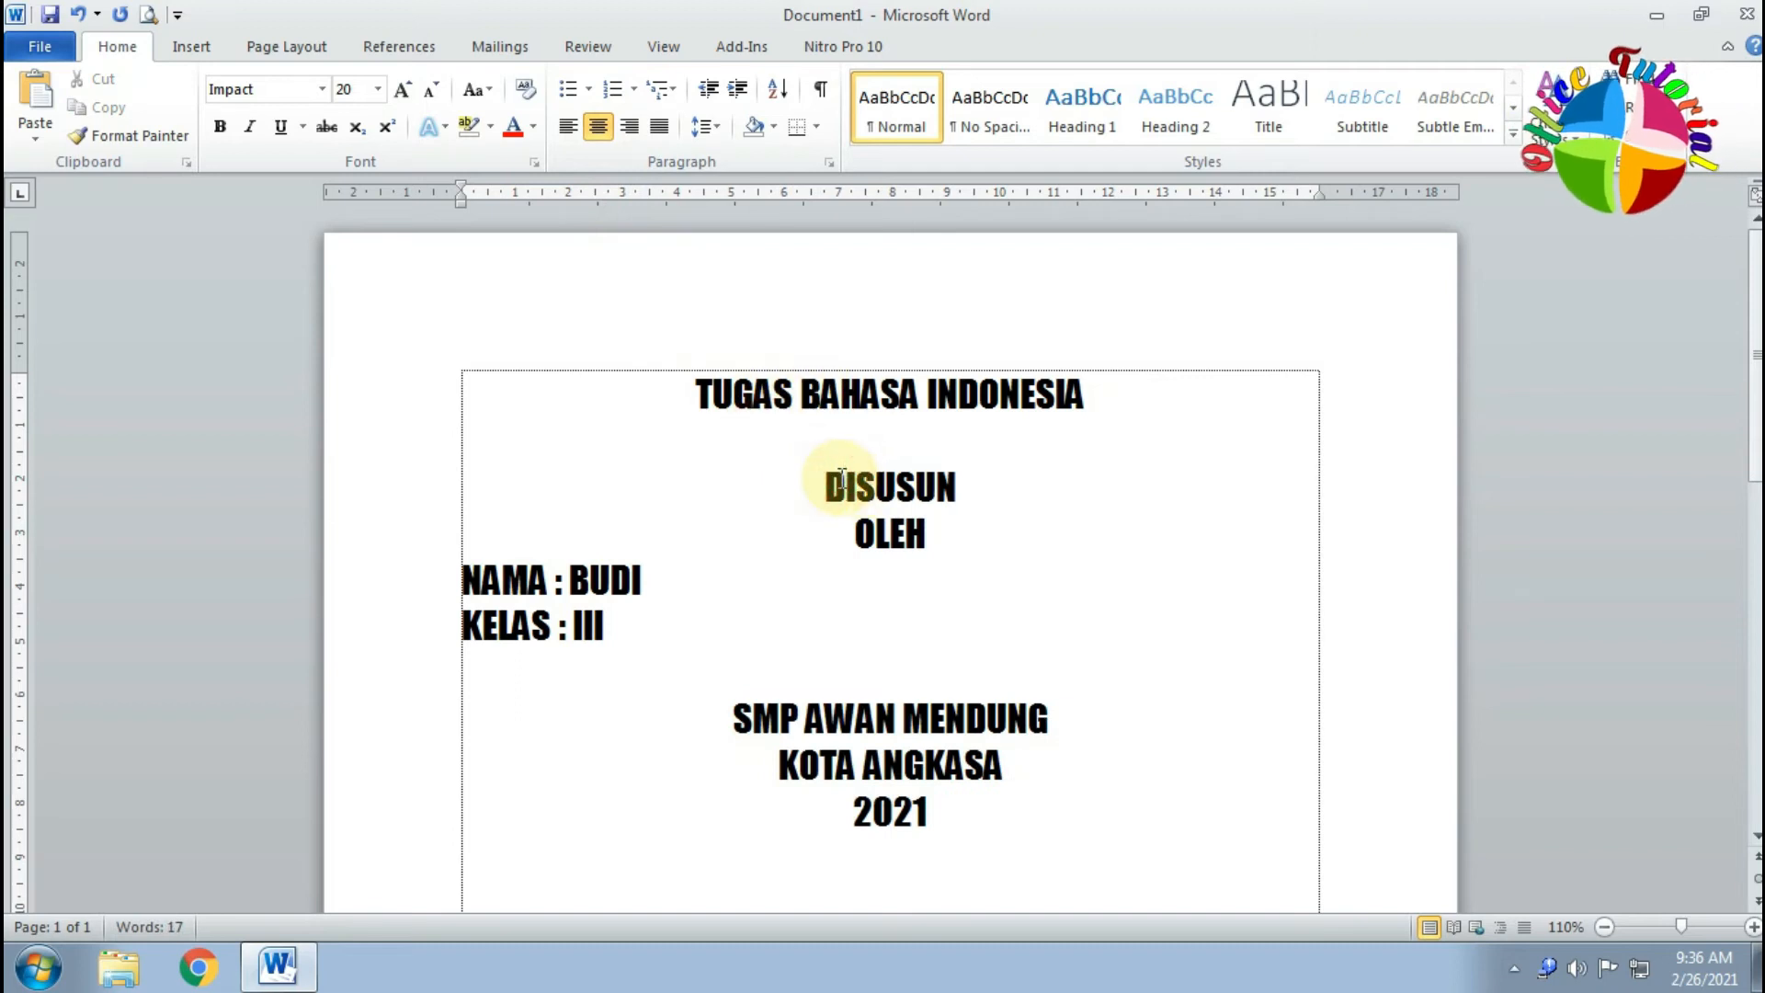
key("Return")
key("Right")
key("Return")
key("Right")
key("Return")
key("Right")
key("Return")
key("Right")
key("Return")
key("Right")
key("Return")
key("Right")
key("Return")
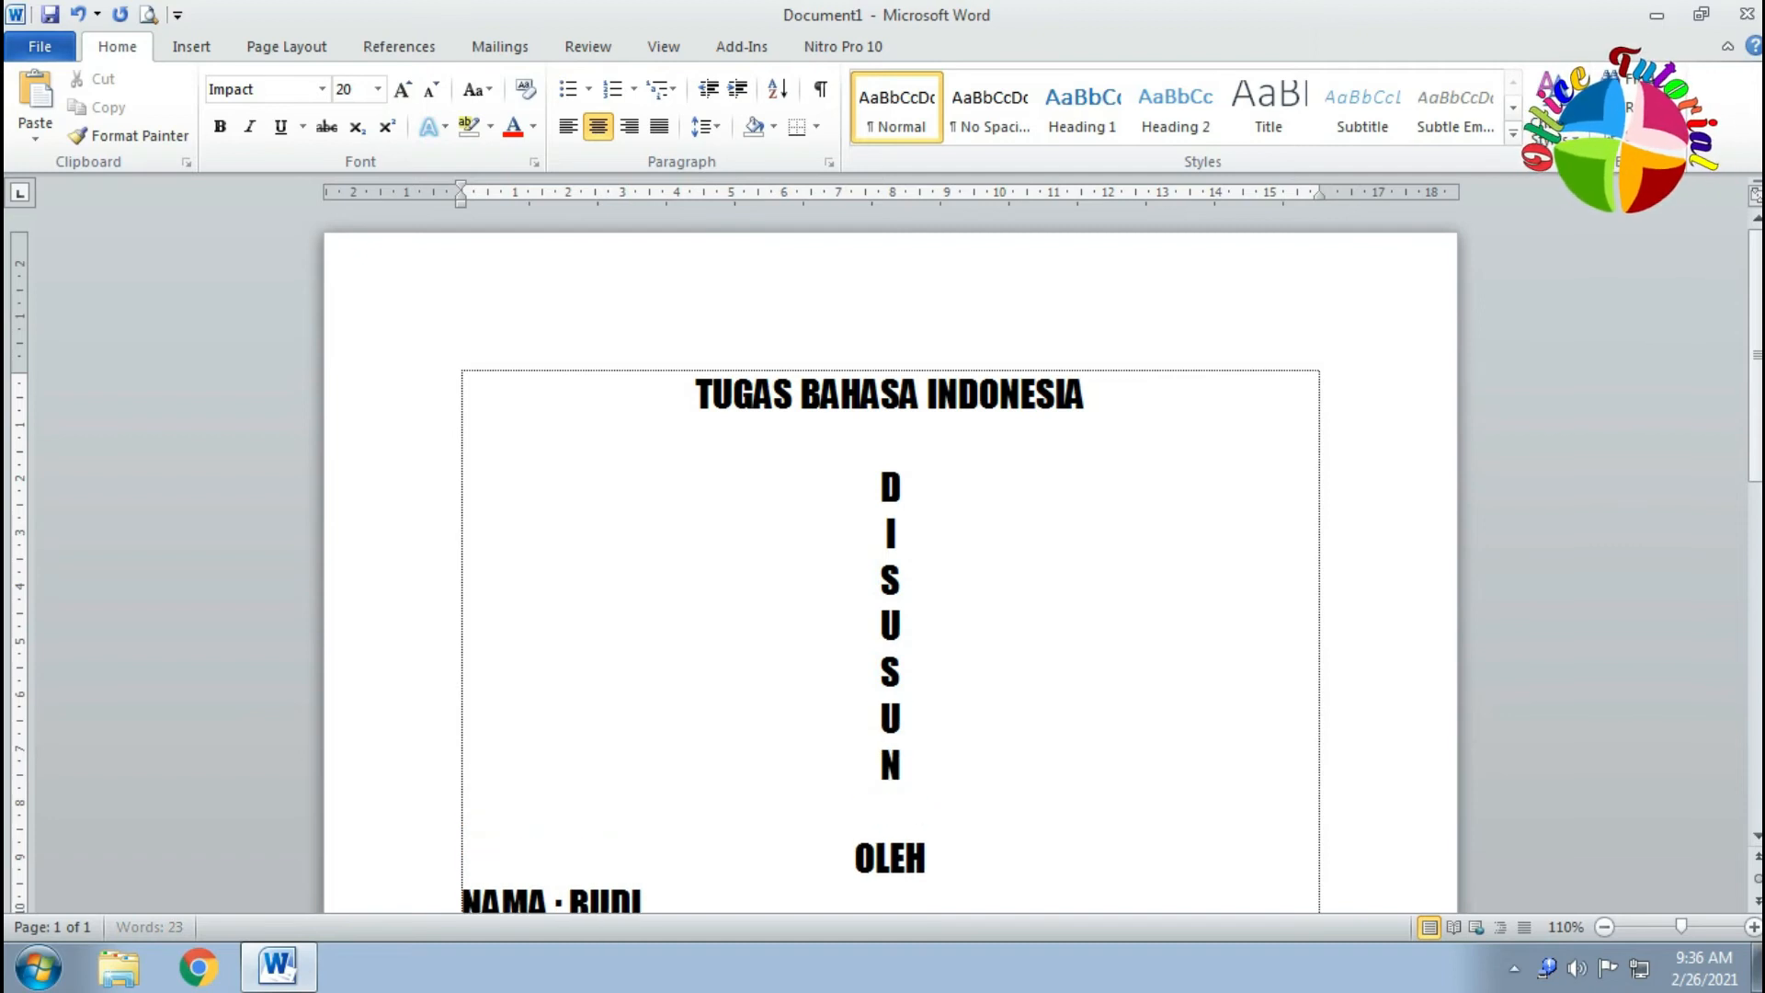
Insert a blank line between OLEH and the NAMA line.
scroll(831, 548, "down", 3)
left_click(954, 715)
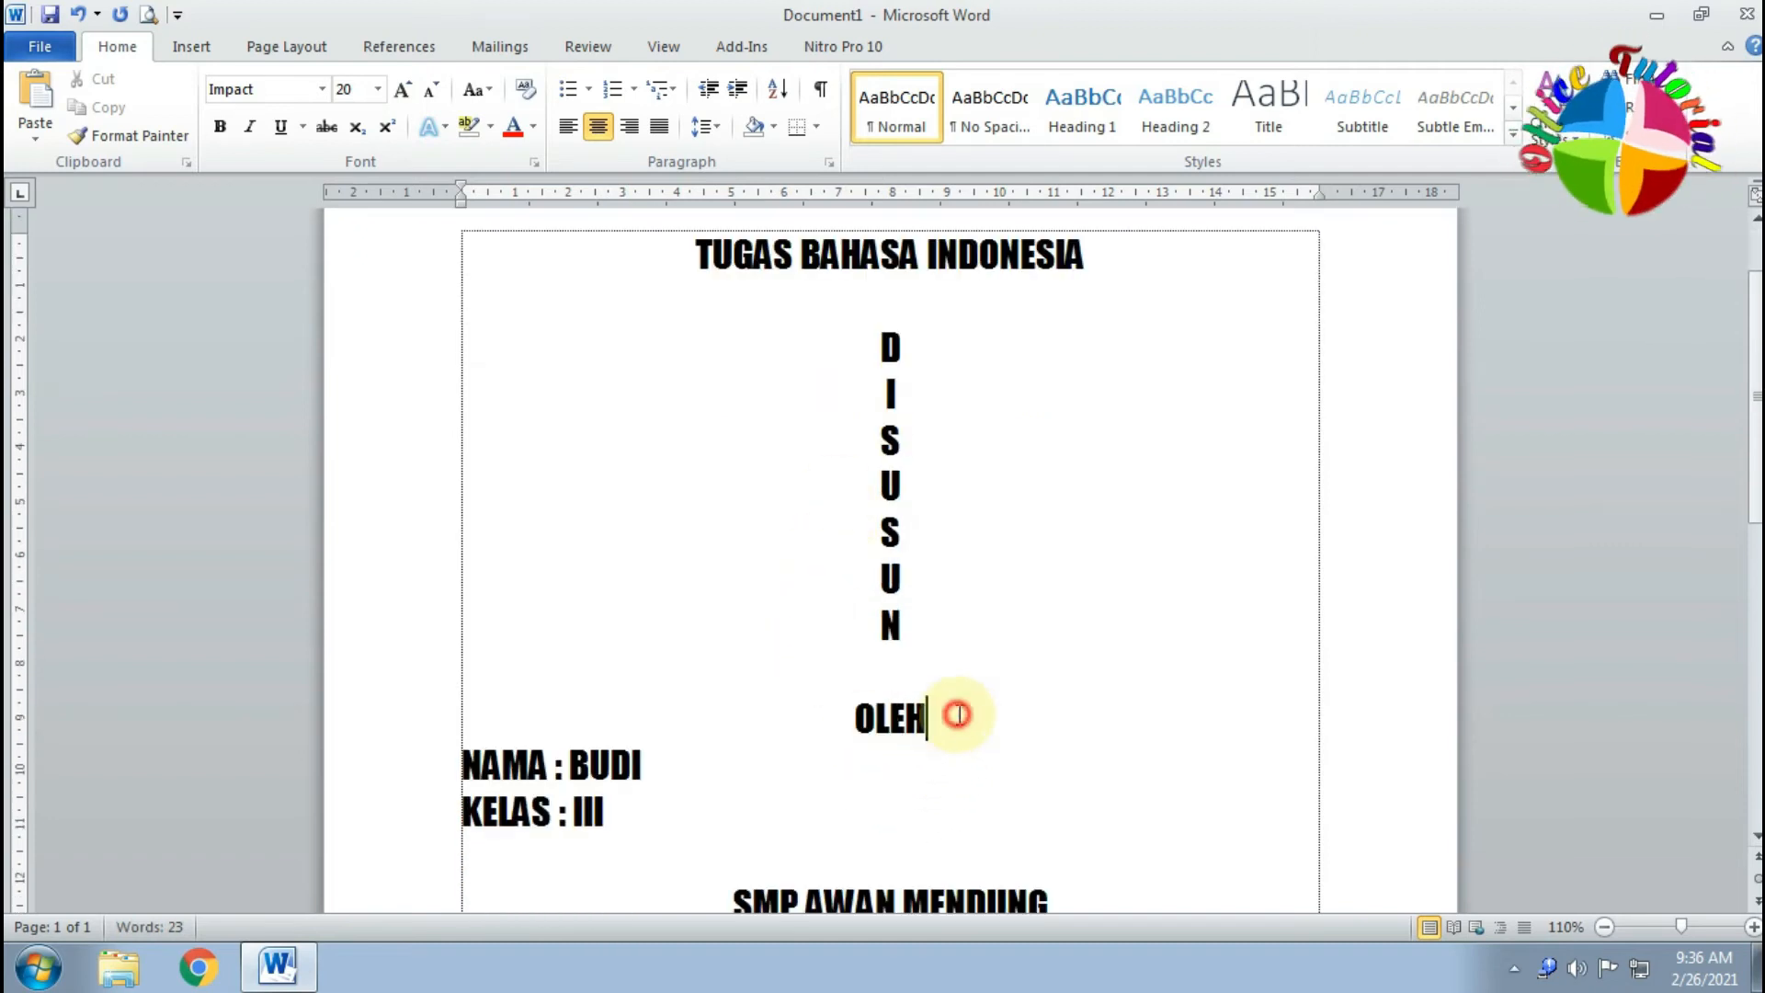
scroll(939, 723, "down", 3)
Indent the NAMA and KELAS lines to about 5 cm and add a tab stop at about 7.5 cm.
left_click_drag(467, 671, 611, 714)
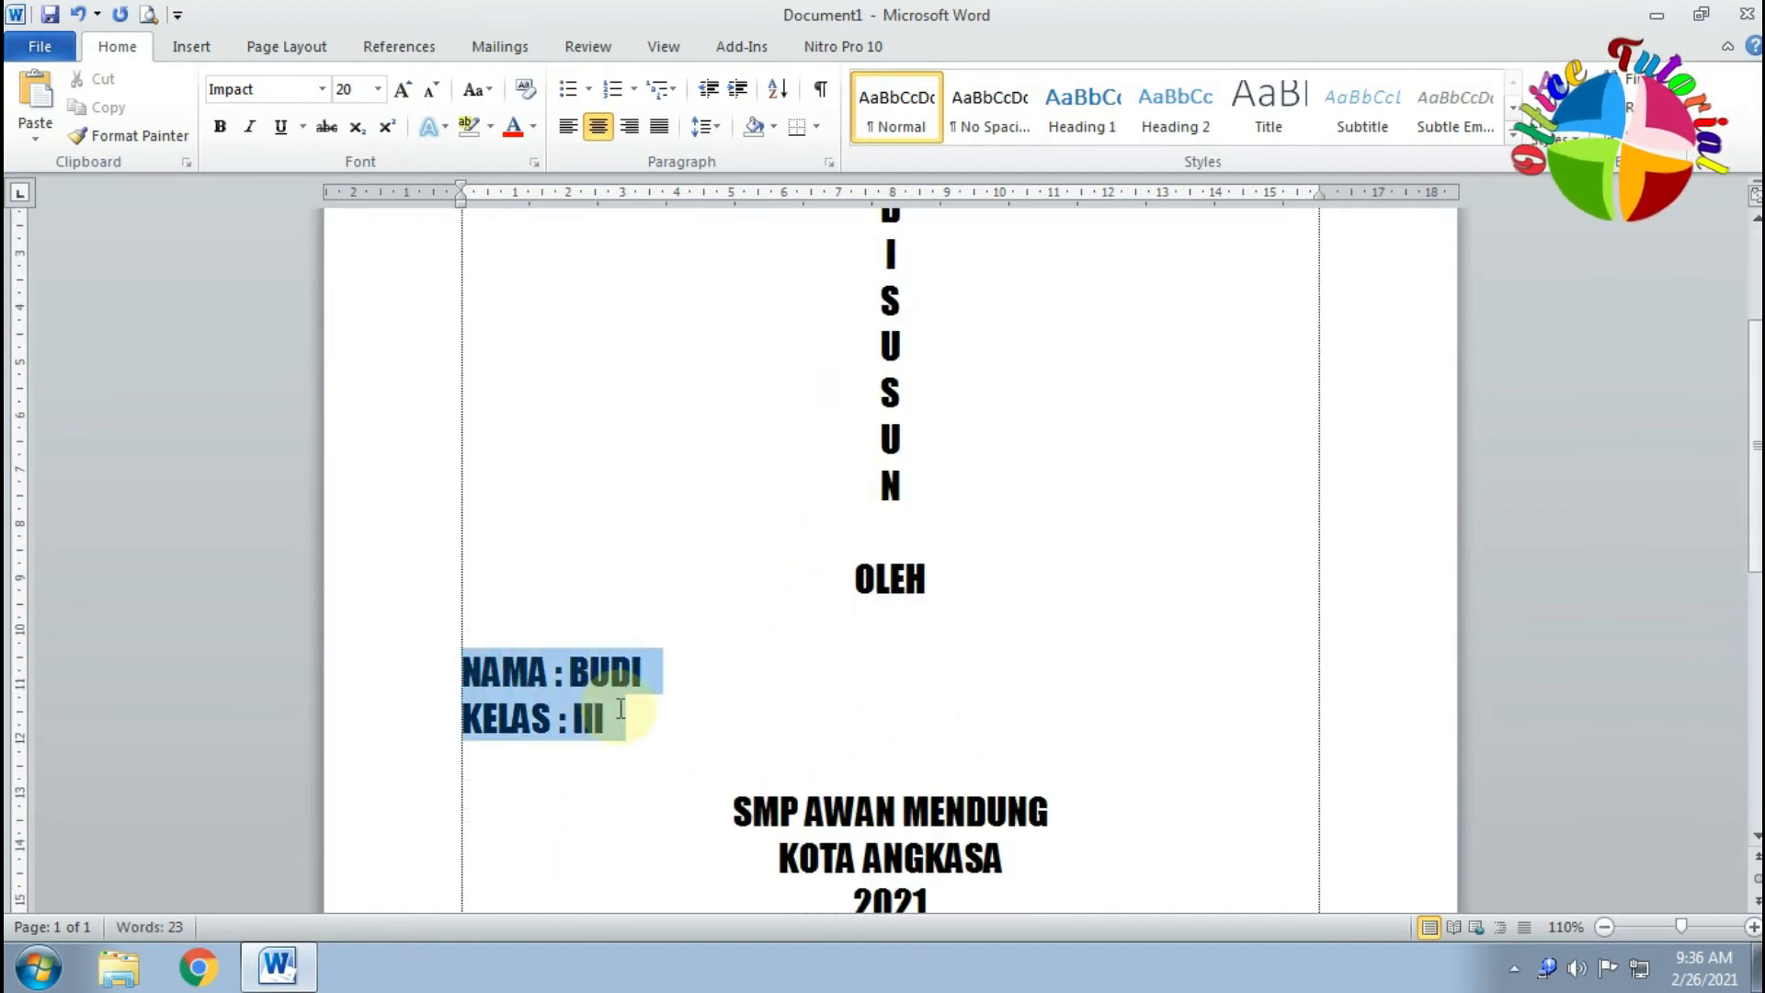
mouse_move(460, 198)
left_mouse_down()
mouse_move(704, 228)
mouse_move(732, 204)
left_mouse_up()
left_click(866, 194)
Align the colons of the NAMA and KELAS lines at the tab stop.
left_click(832, 670)
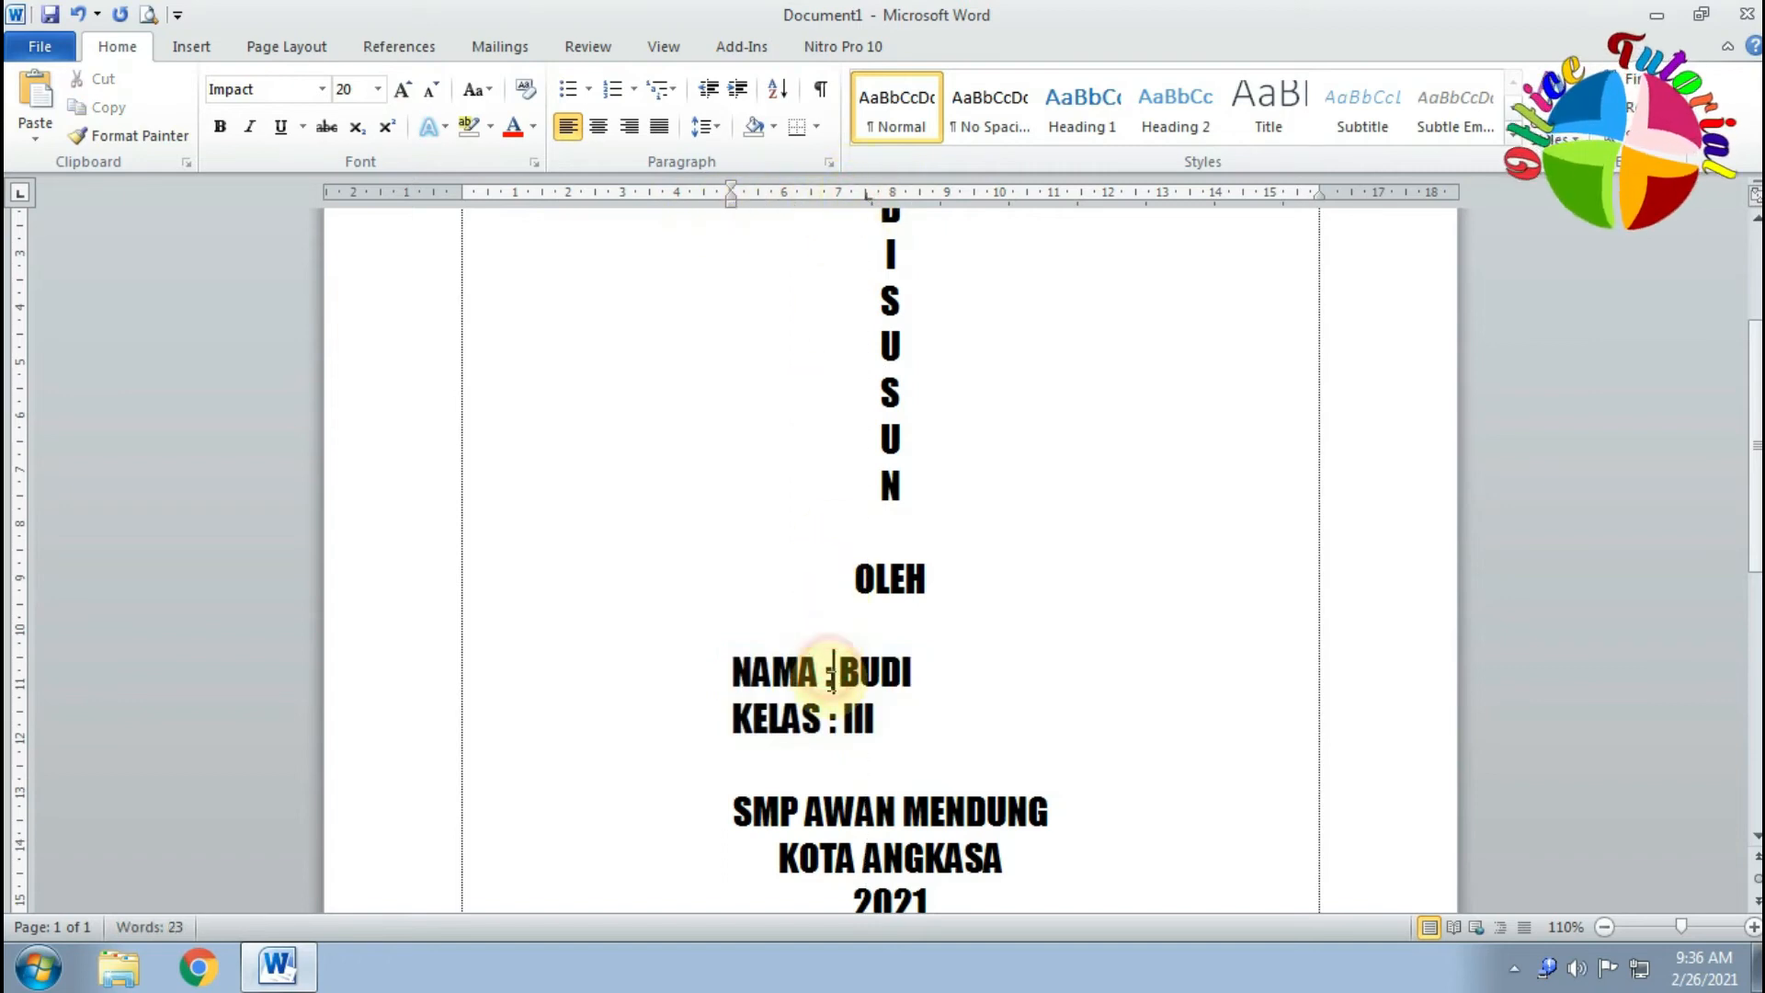
key("Tab")
left_click(827, 722)
key("Tab")
scroll(874, 714, "down", 1)
scroll(874, 714, "down", 2, "ctrl")
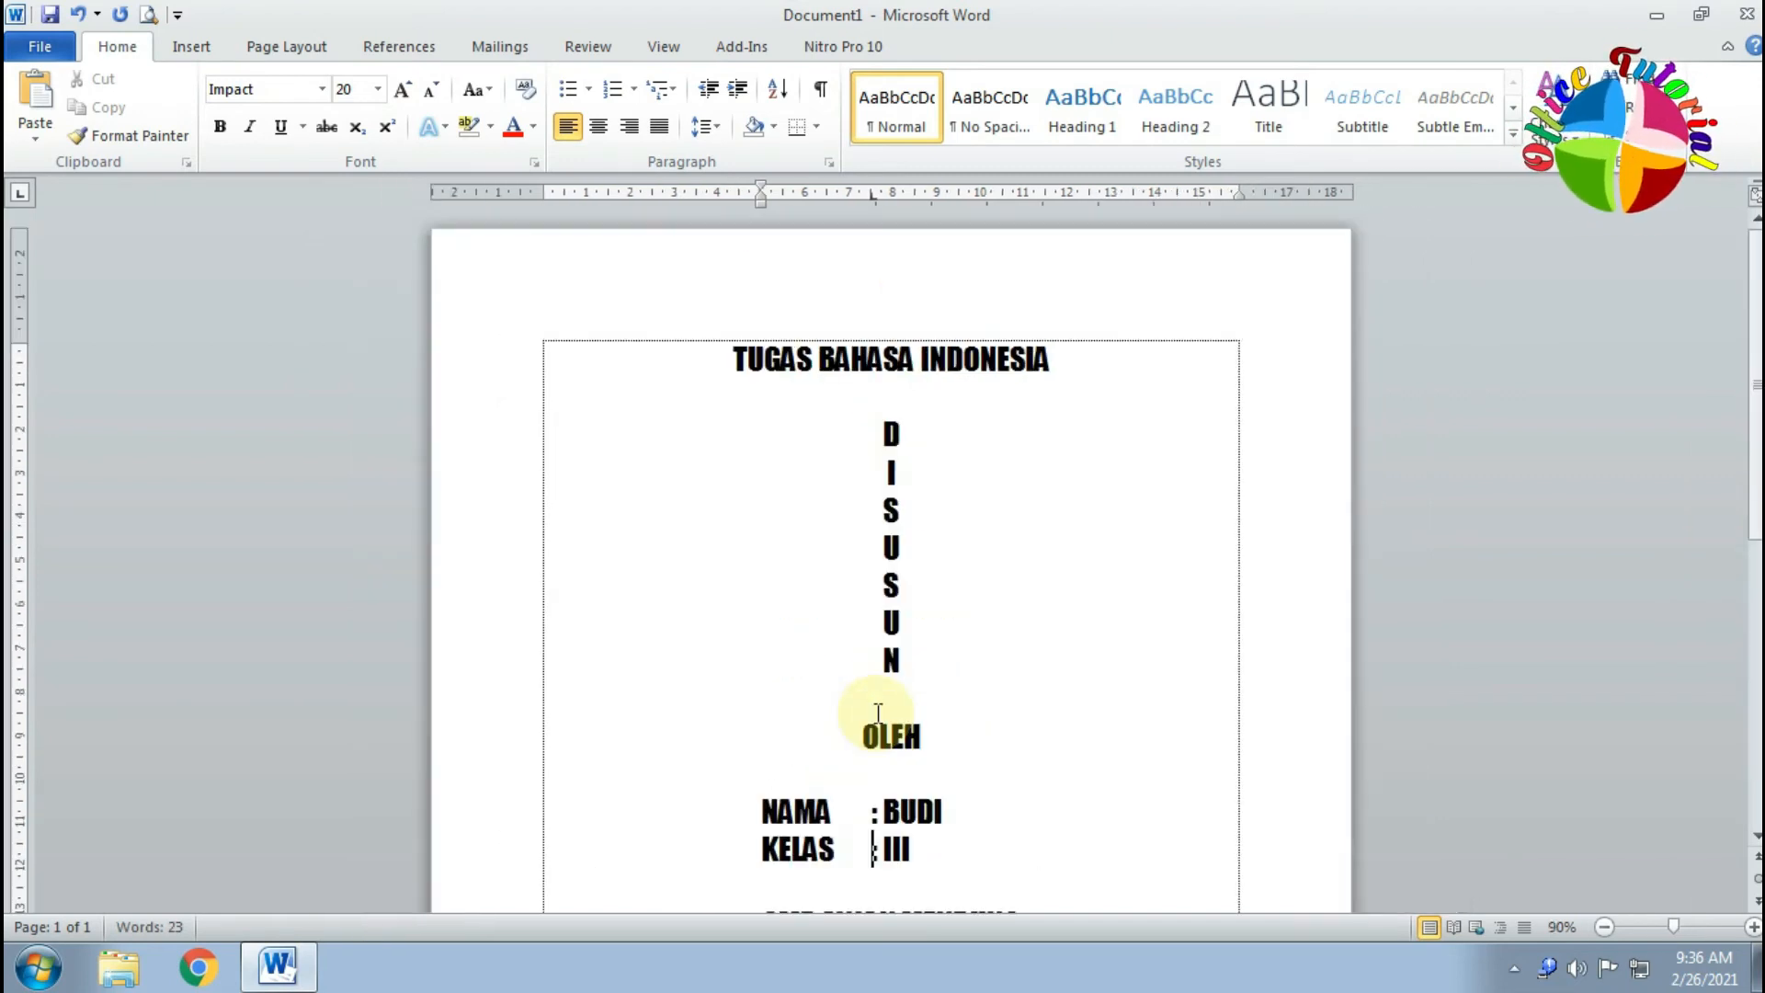
Add two blank lines between the KELAS line and SMP AWAN MENDUNG.
scroll(878, 712, "down", 3)
left_click(984, 622)
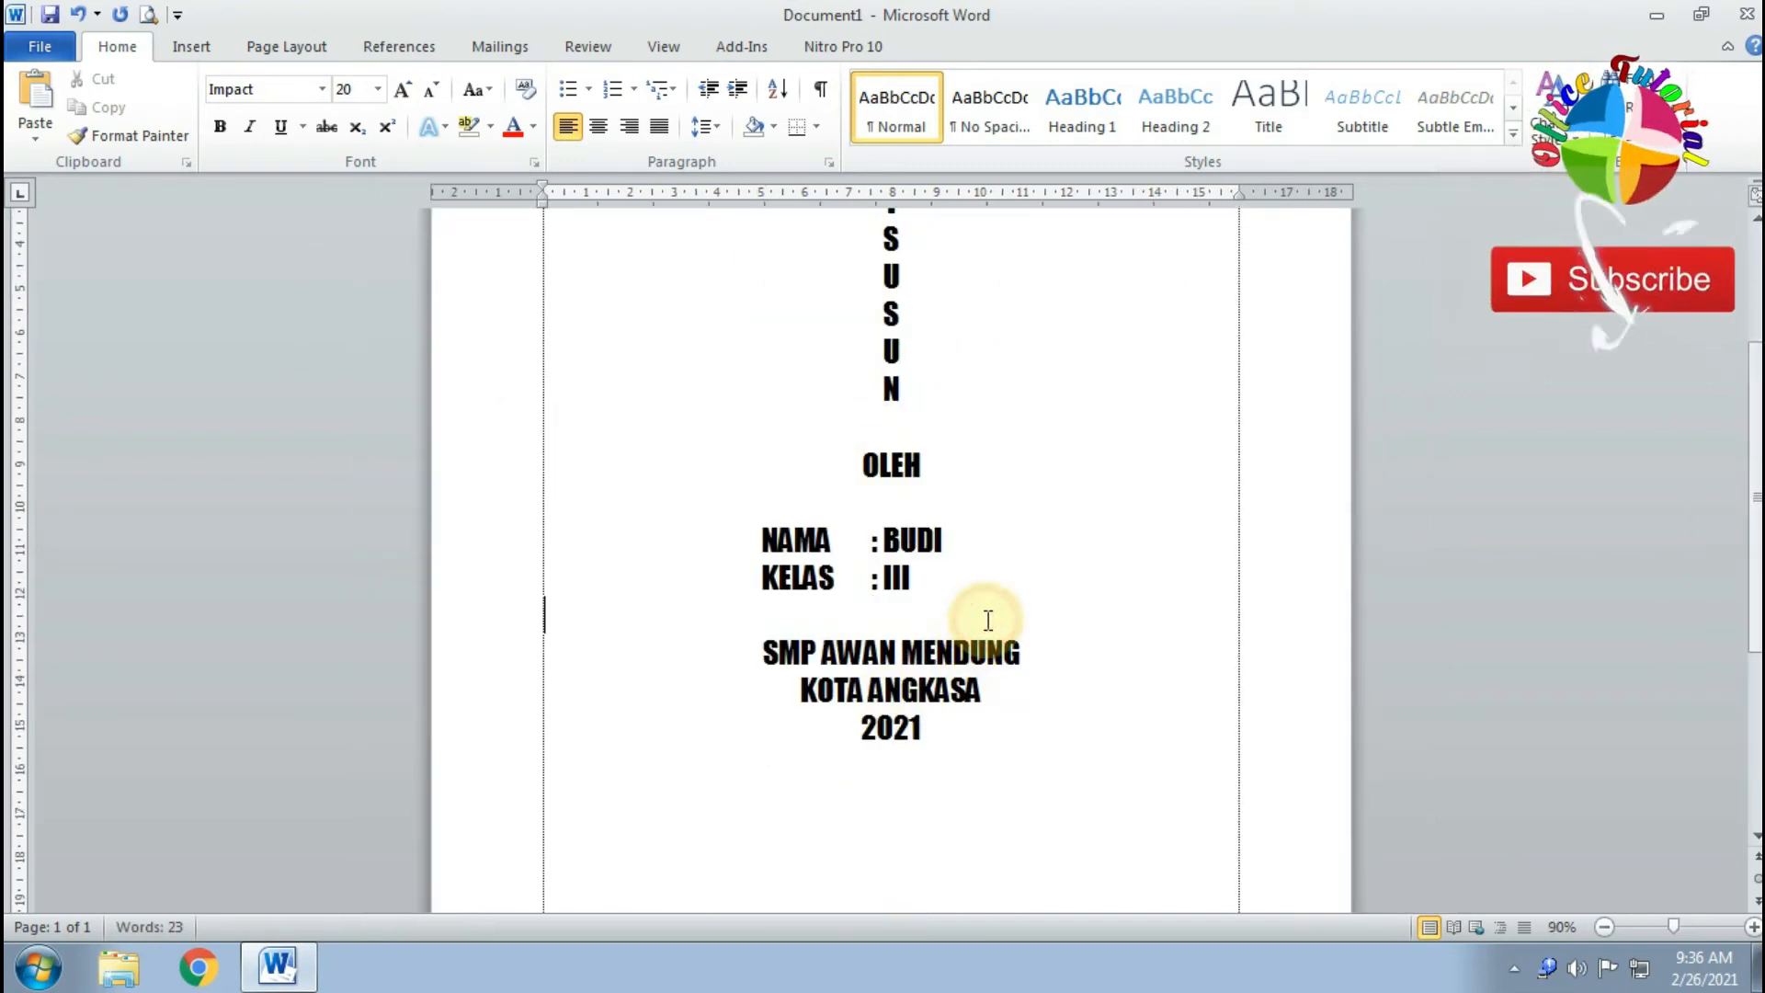
Set the font size of the title TUGAS BAHASA INDONESIA to 36.
scroll(956, 607, "up", 4)
left_click(437, 361)
left_click(377, 89)
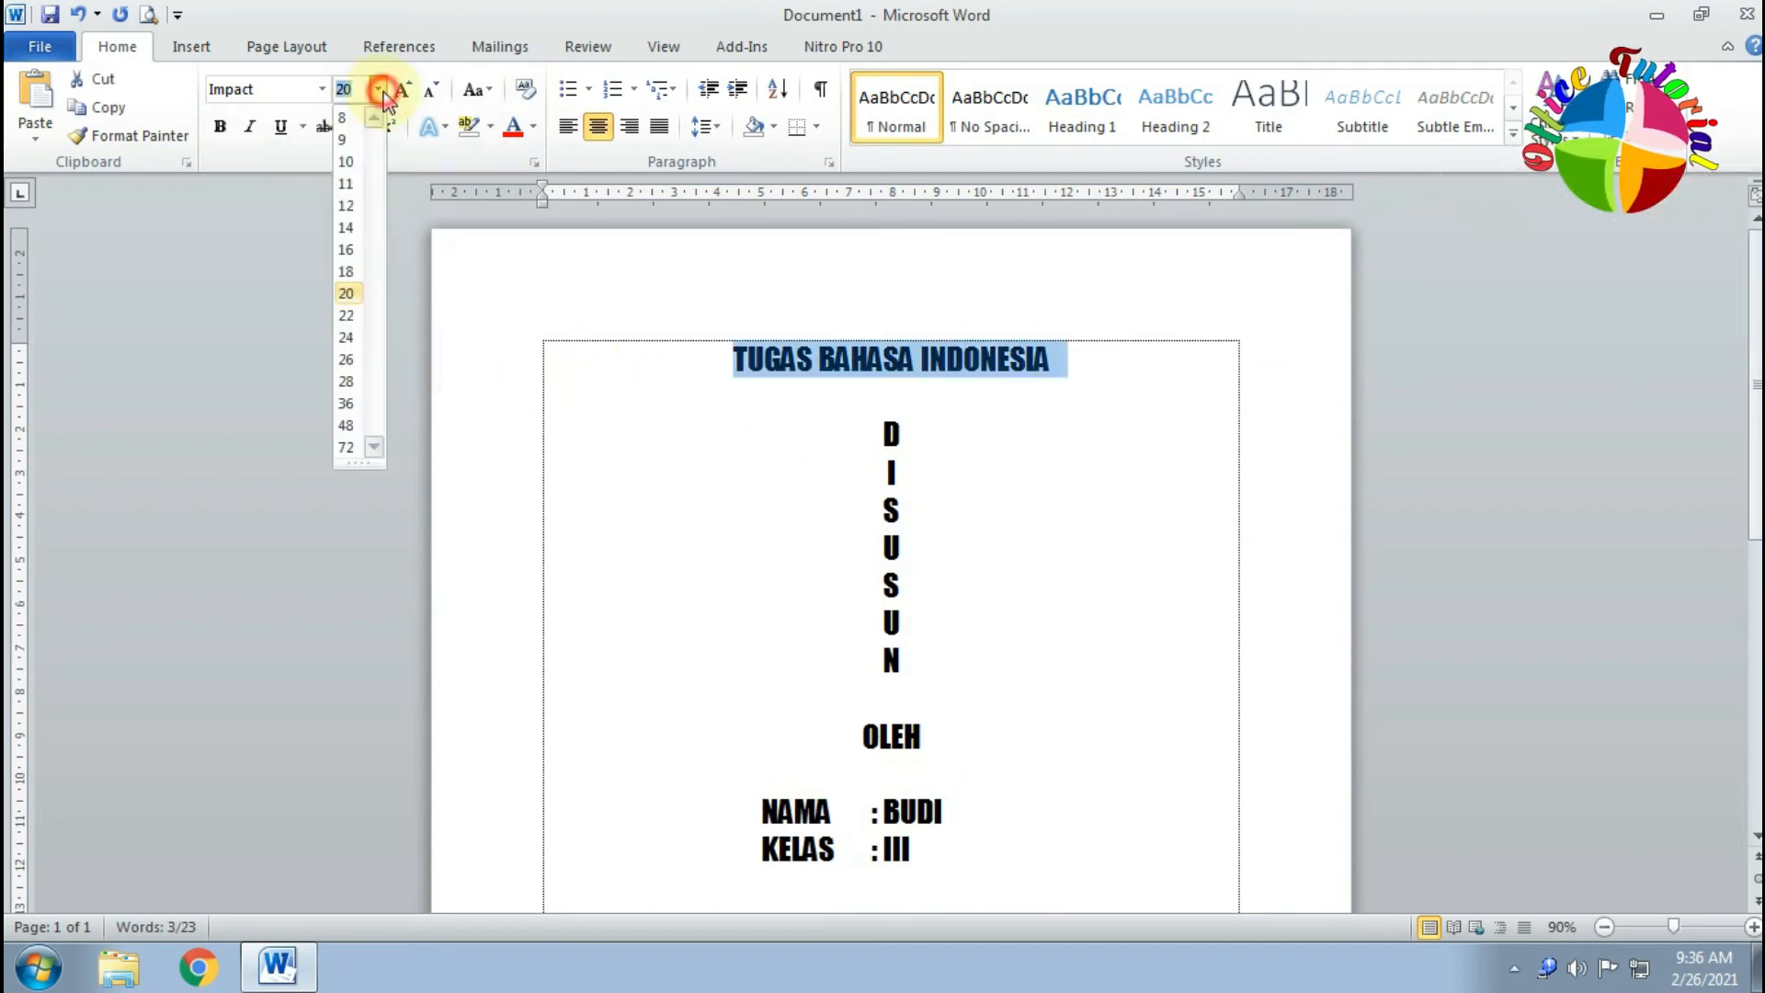
left_click(347, 406)
left_click(713, 465)
Add two more blank lines between OLEH and the NAMA line, and one more below the title.
scroll(713, 466, "down", 1)
scroll(608, 266, "down", 1, "ctrl")
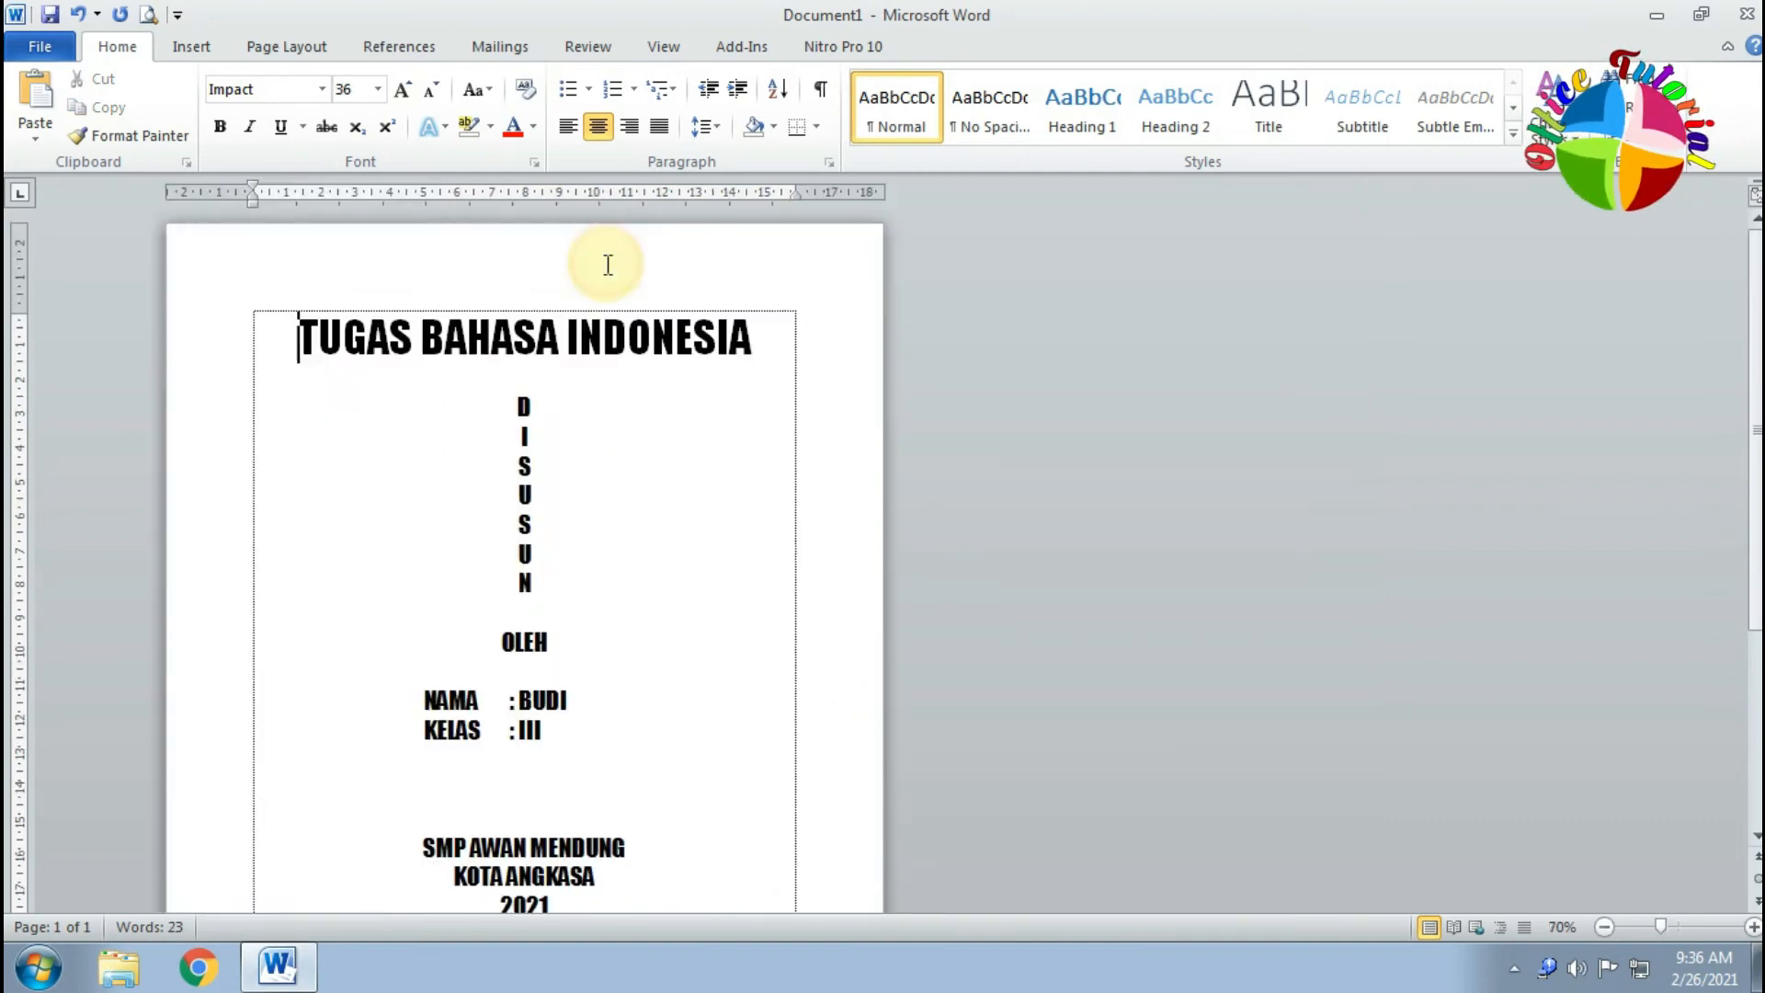
scroll(693, 421, "down", 3)
left_click(520, 485)
key("Return")
key("Return")
scroll(512, 406, "up", 3)
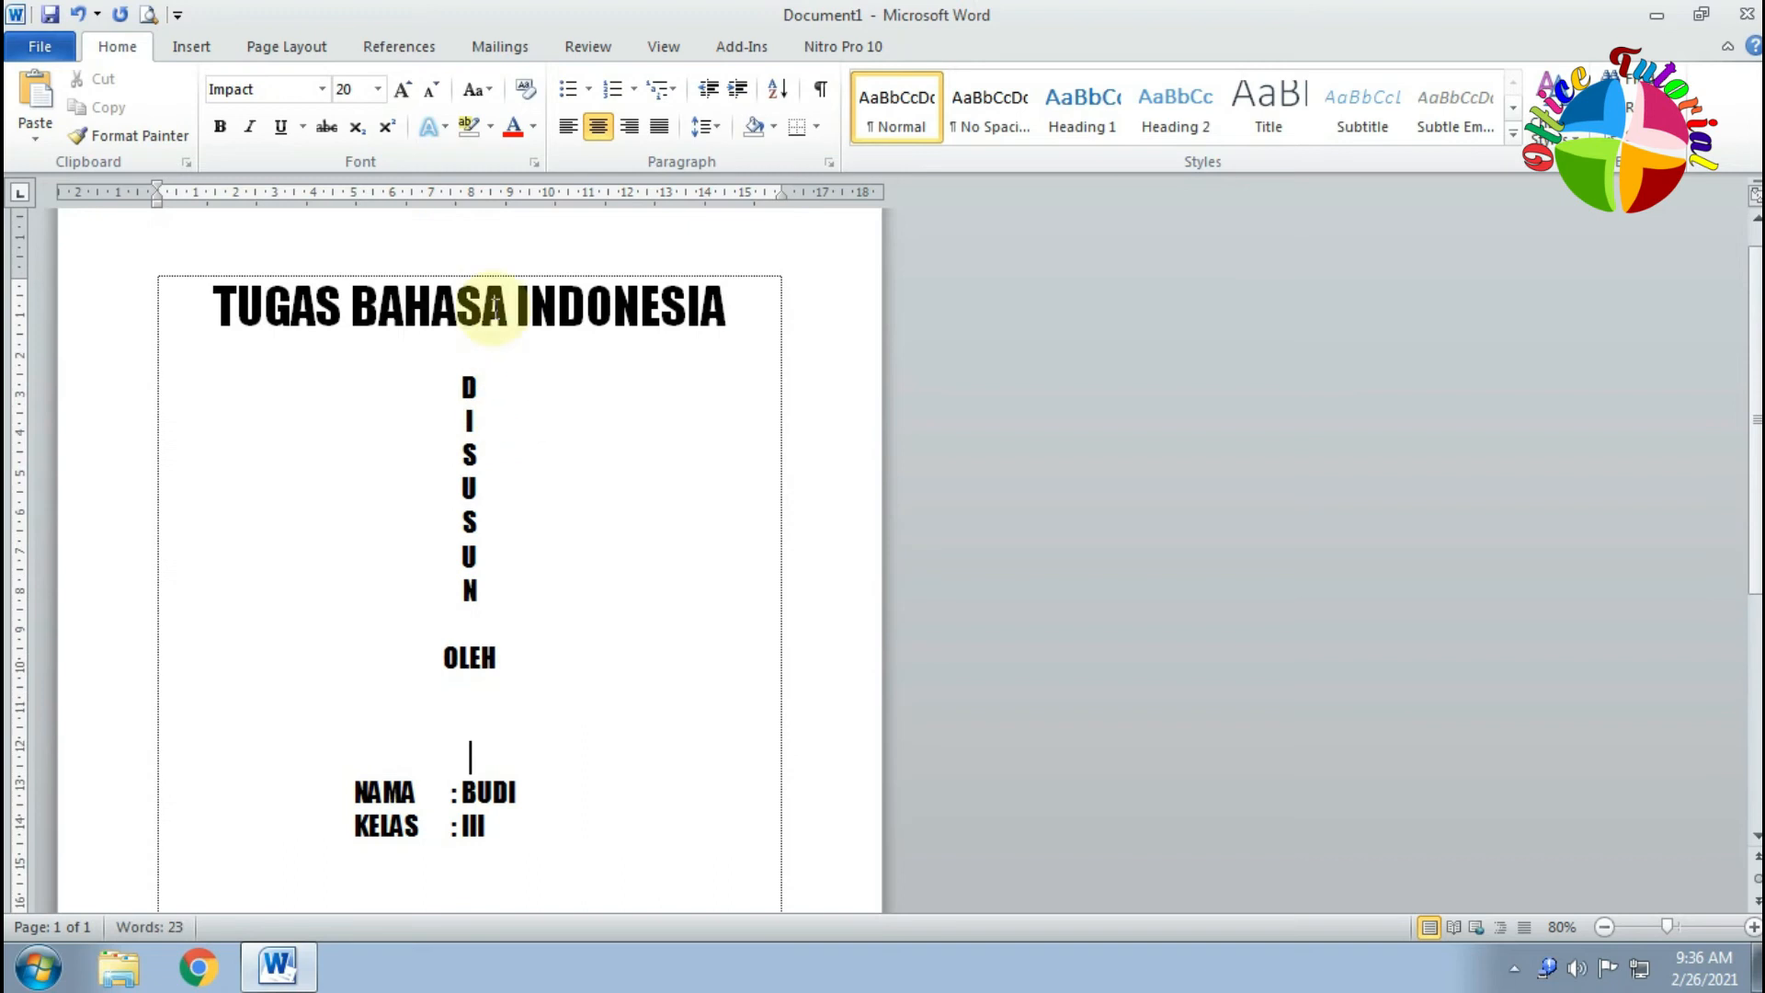
left_click(465, 349)
key("Return")
Add a colon after OLEH, separated by a space.
left_click(504, 647)
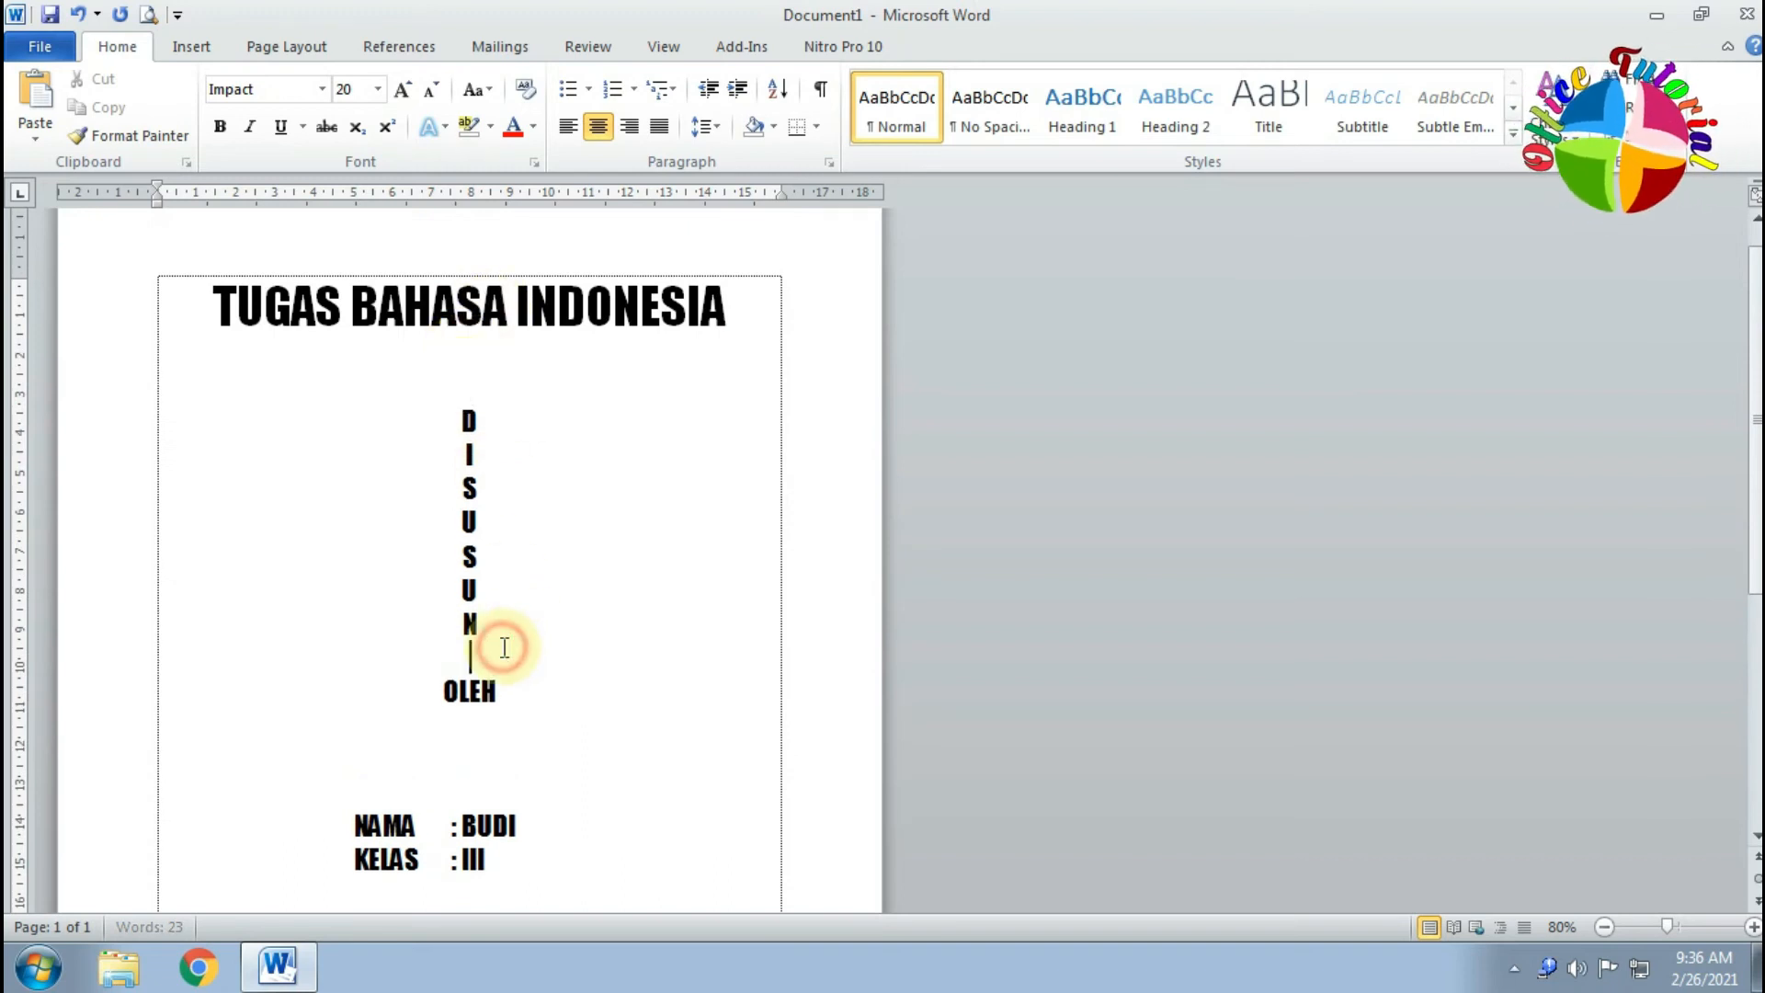
scroll(503, 647, "down", 1)
type(":")
Increase the line spacing of the NAMA line to about 1.5 lines to separate it from KELAS.
scroll(507, 644, "down", 4)
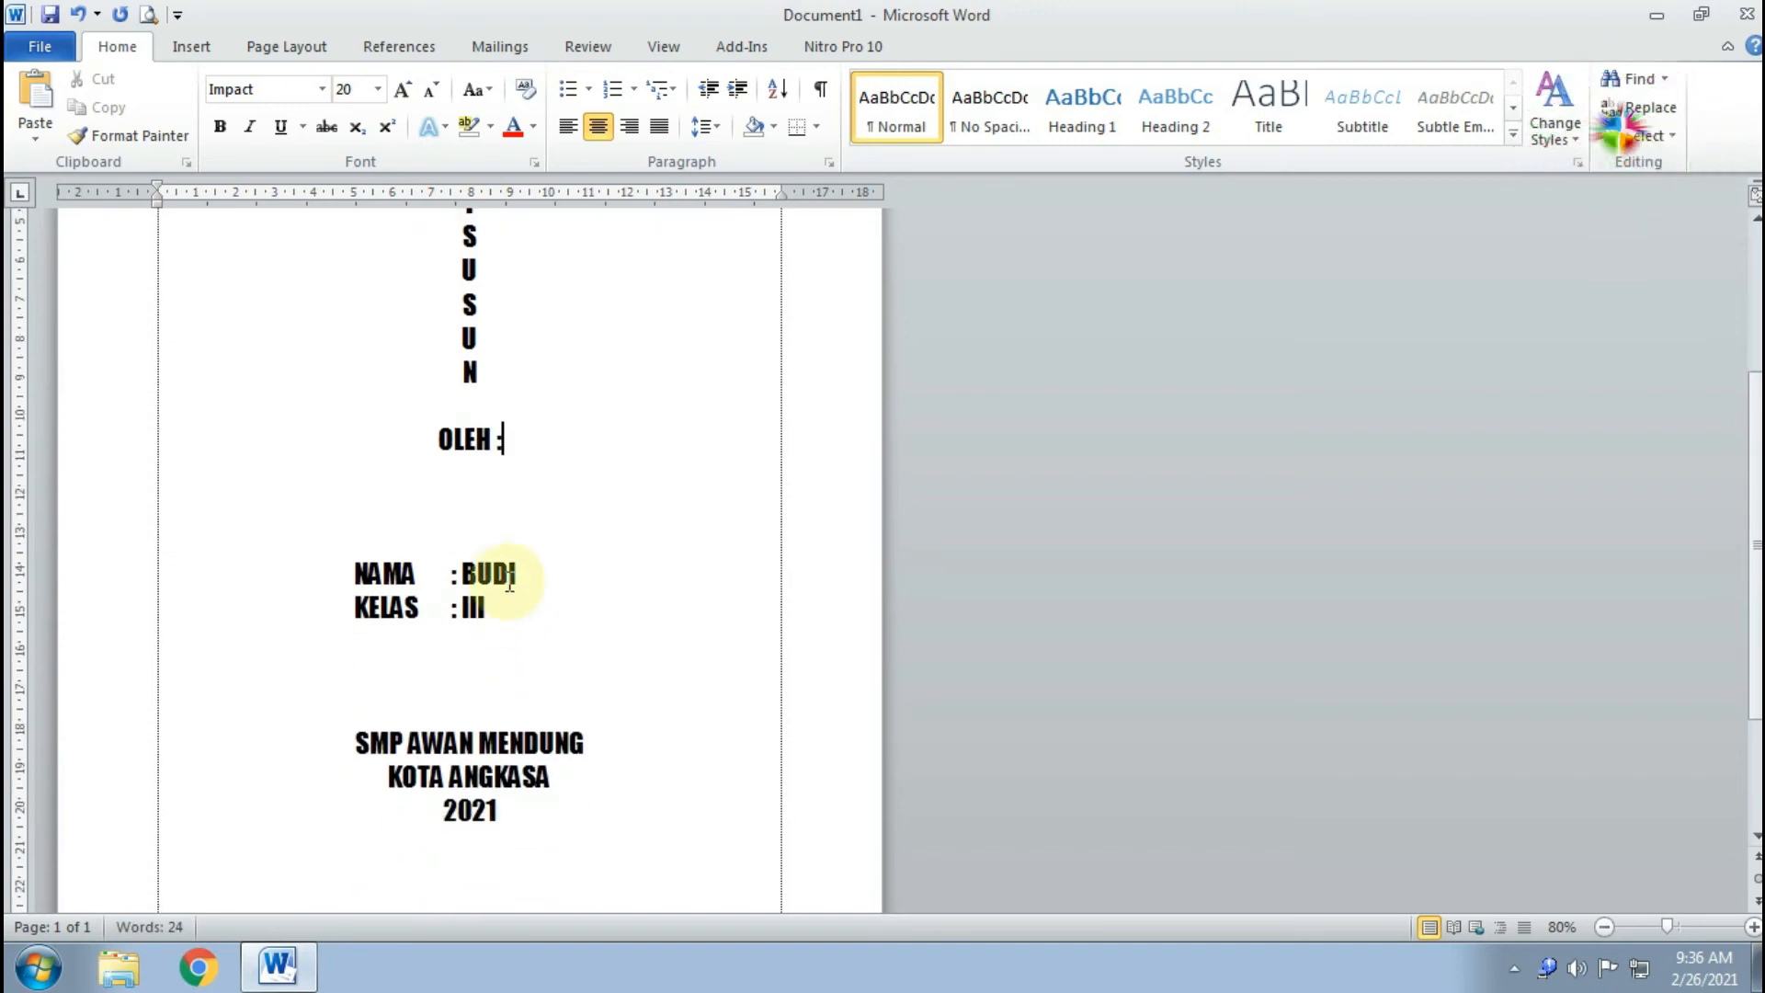
left_click(512, 572)
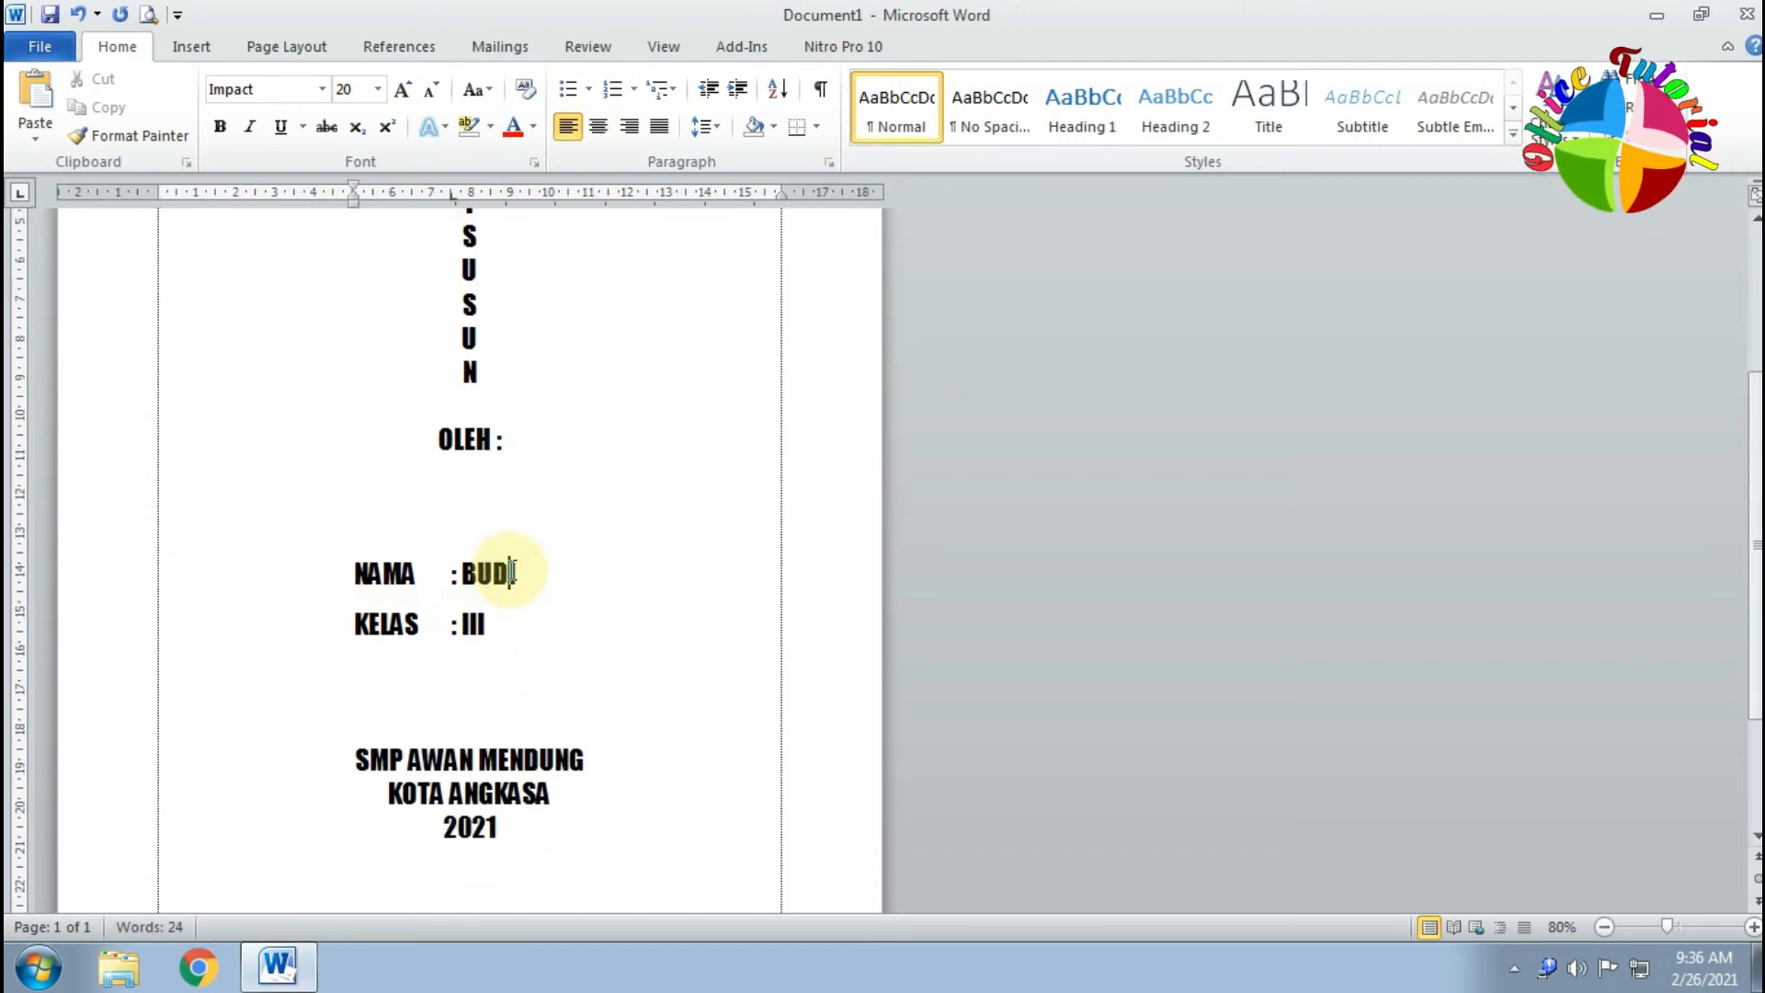
scroll(512, 577, "down", 1)
scroll(516, 649, "down", 3)
scroll(567, 618, "up", 4)
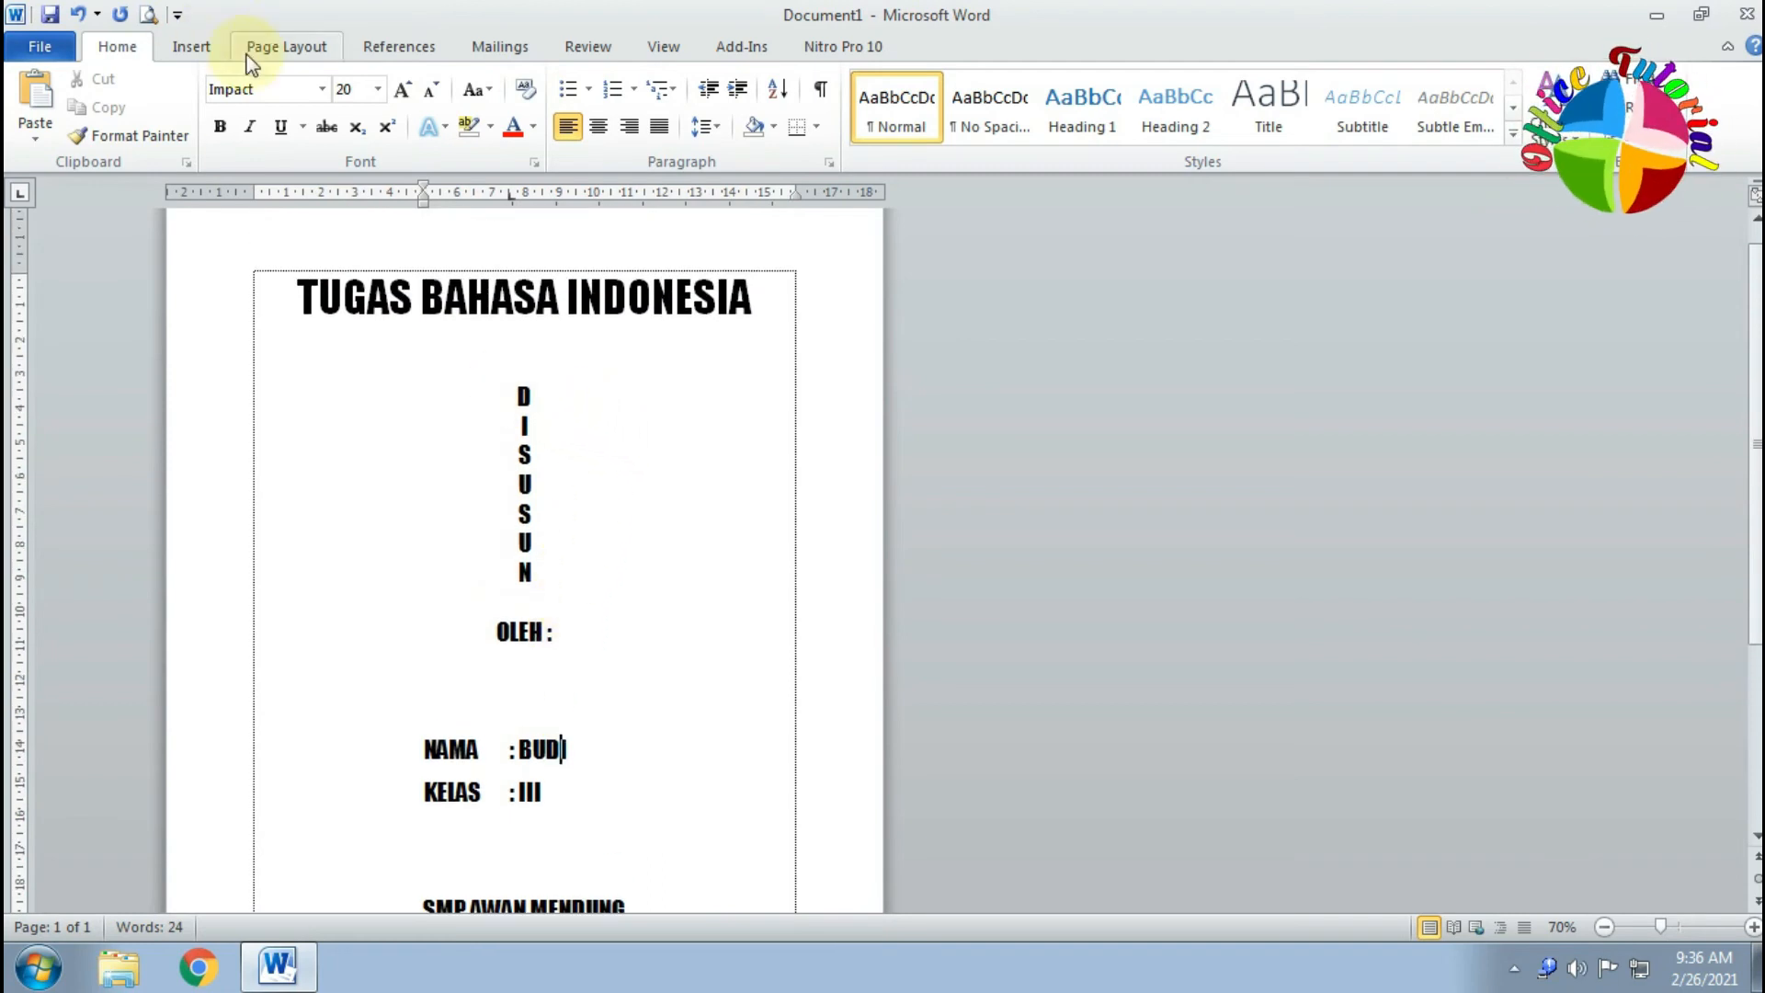
Choose the red flower with green leaves art as a box page border for the whole document.
left_click(276, 47)
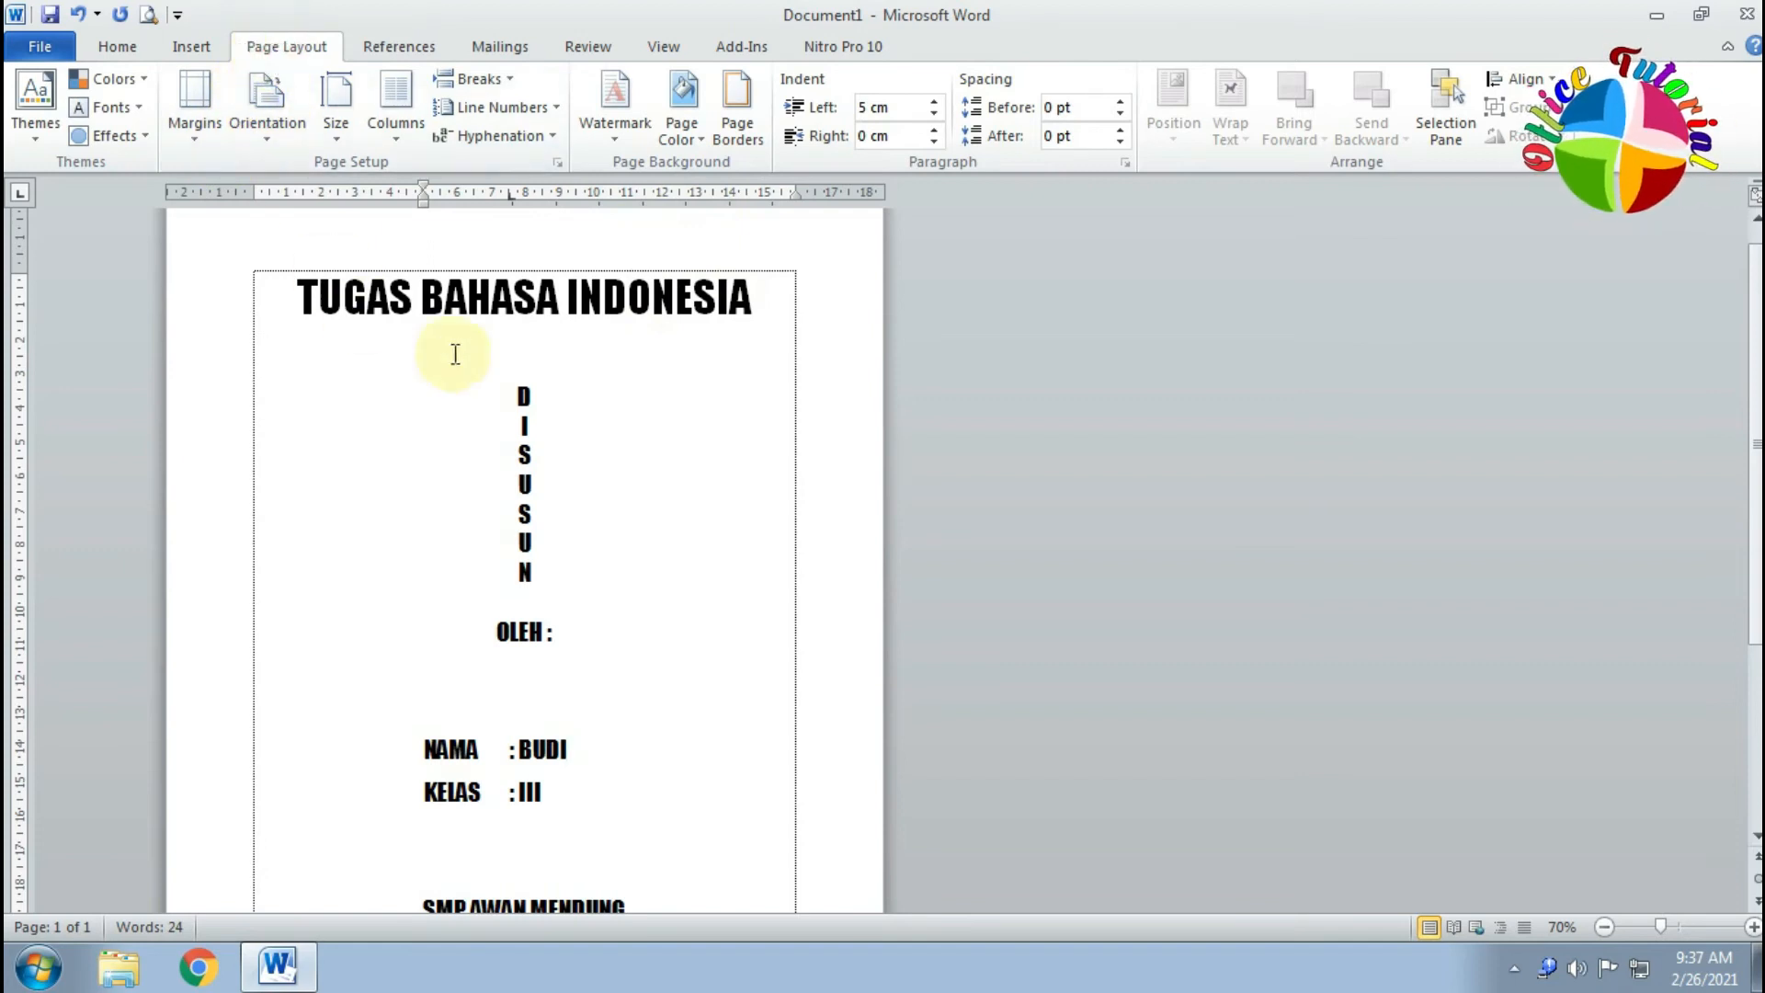
left_click(743, 138)
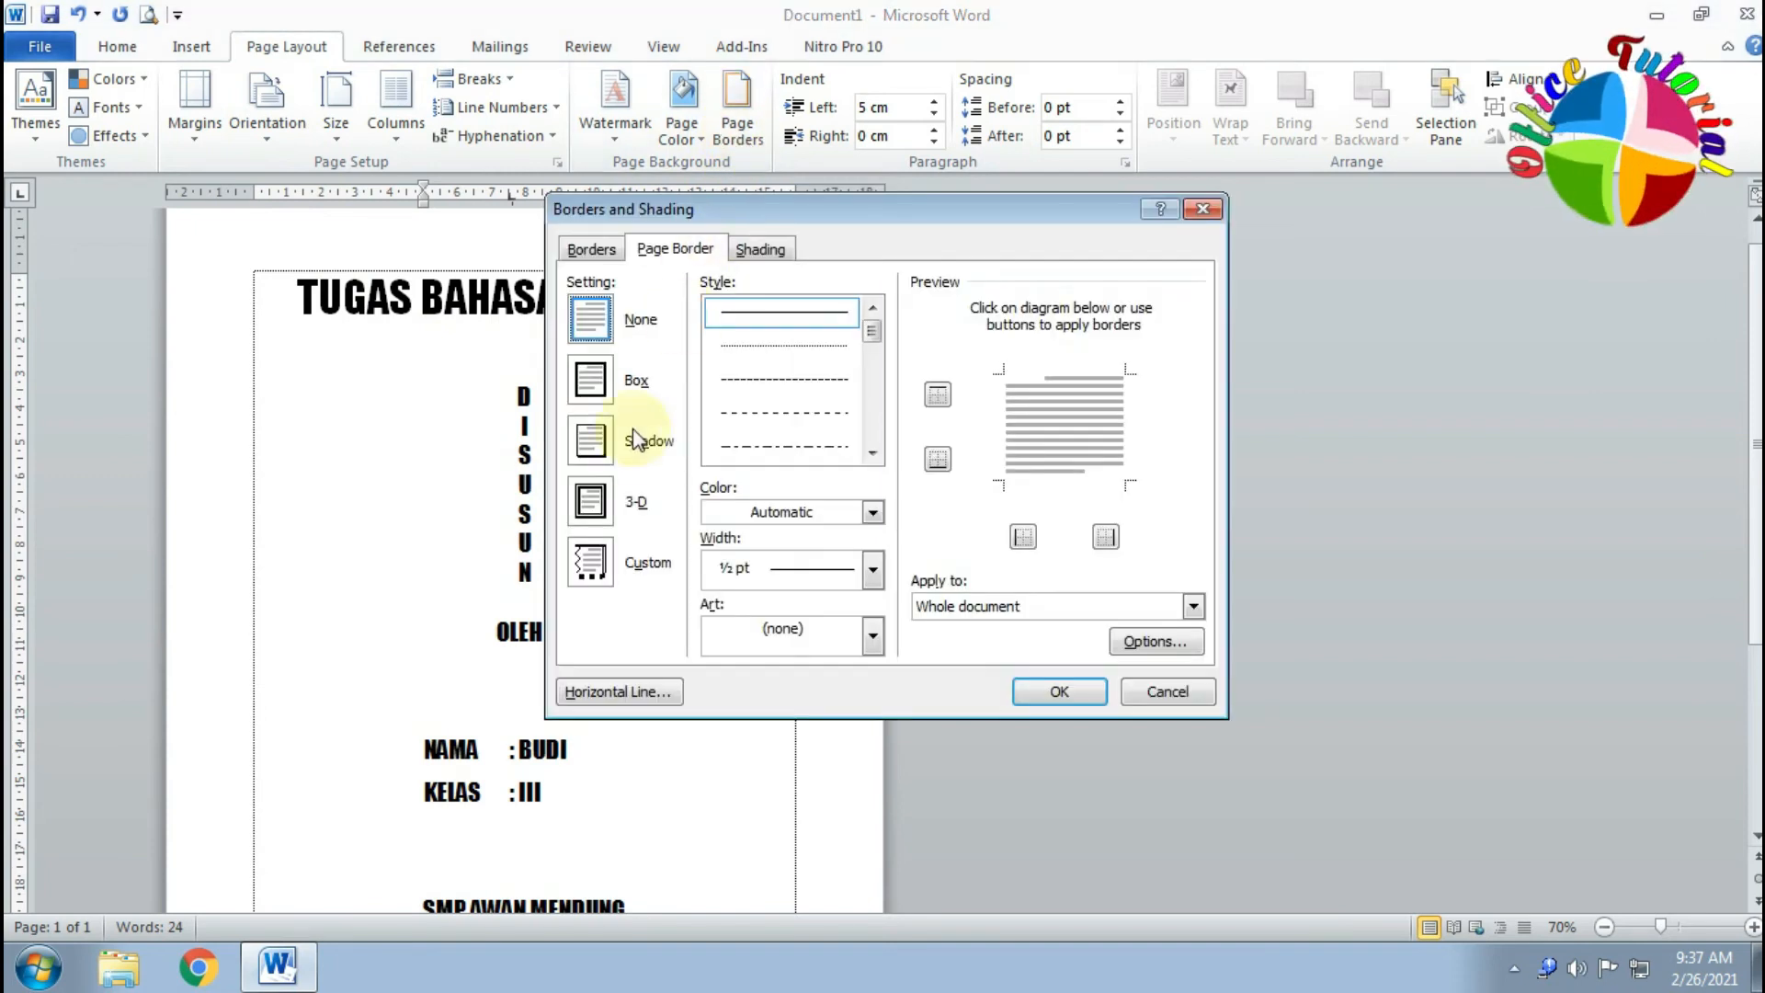
left_click(591, 249)
left_click(671, 249)
left_click(763, 250)
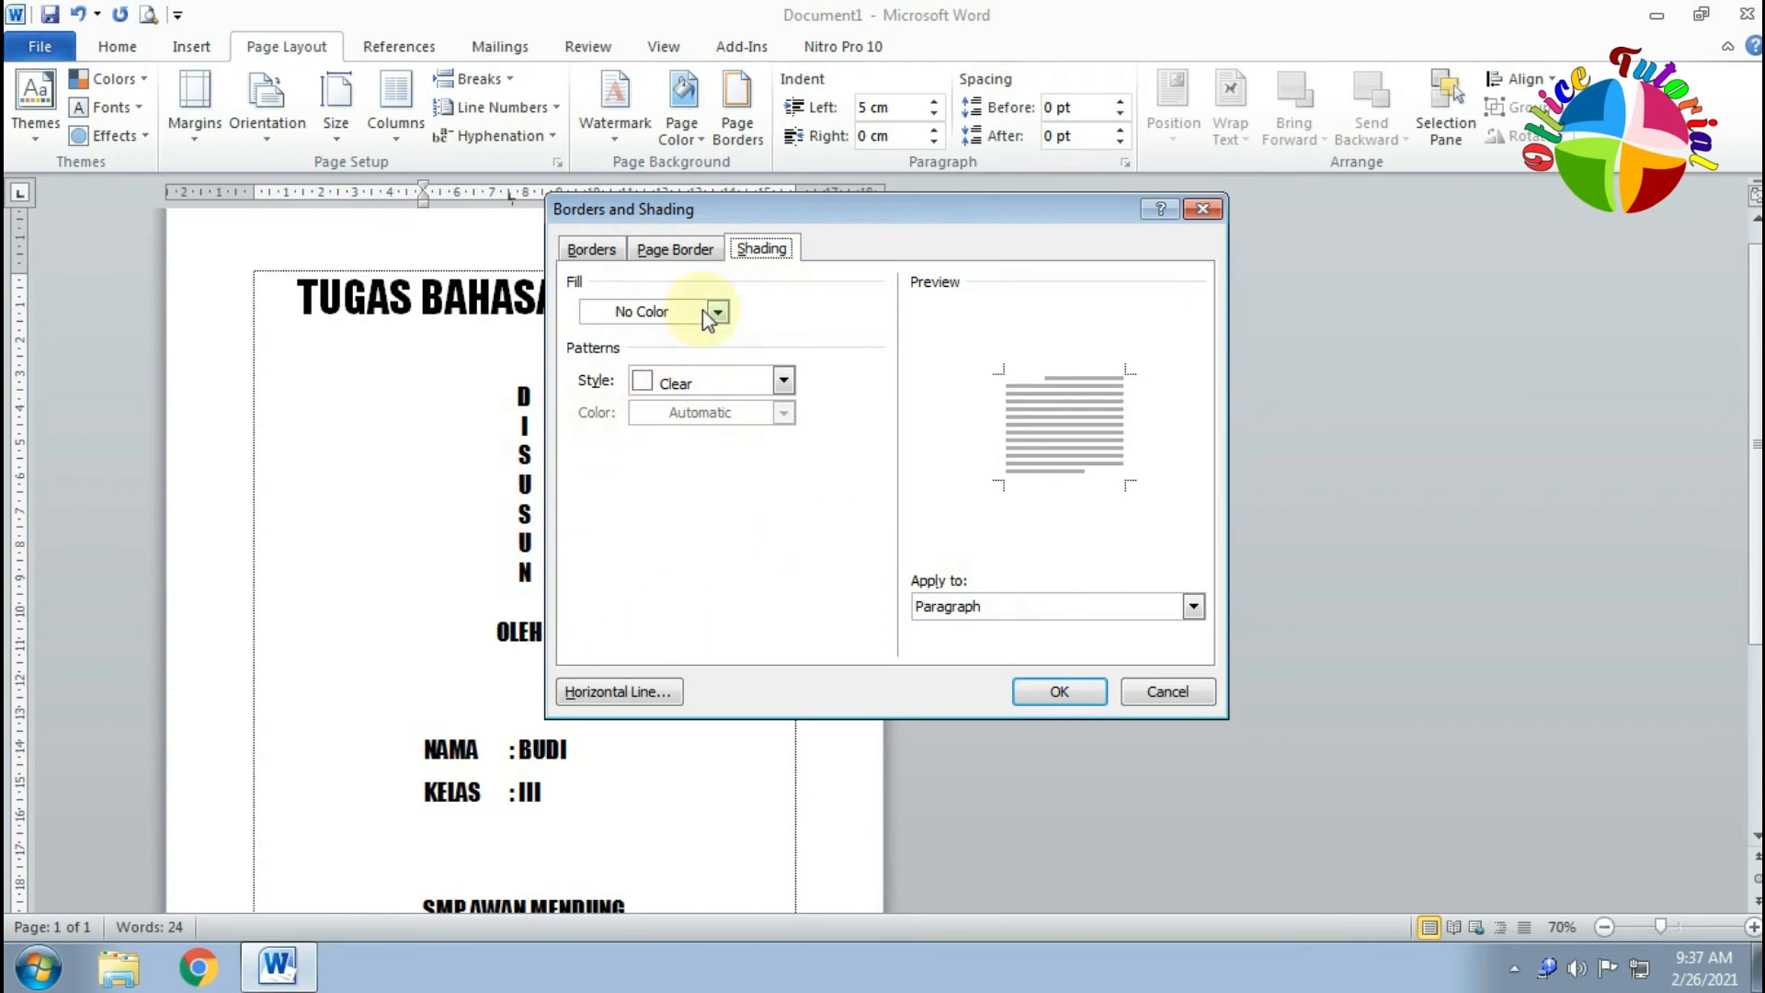
left_click(683, 250)
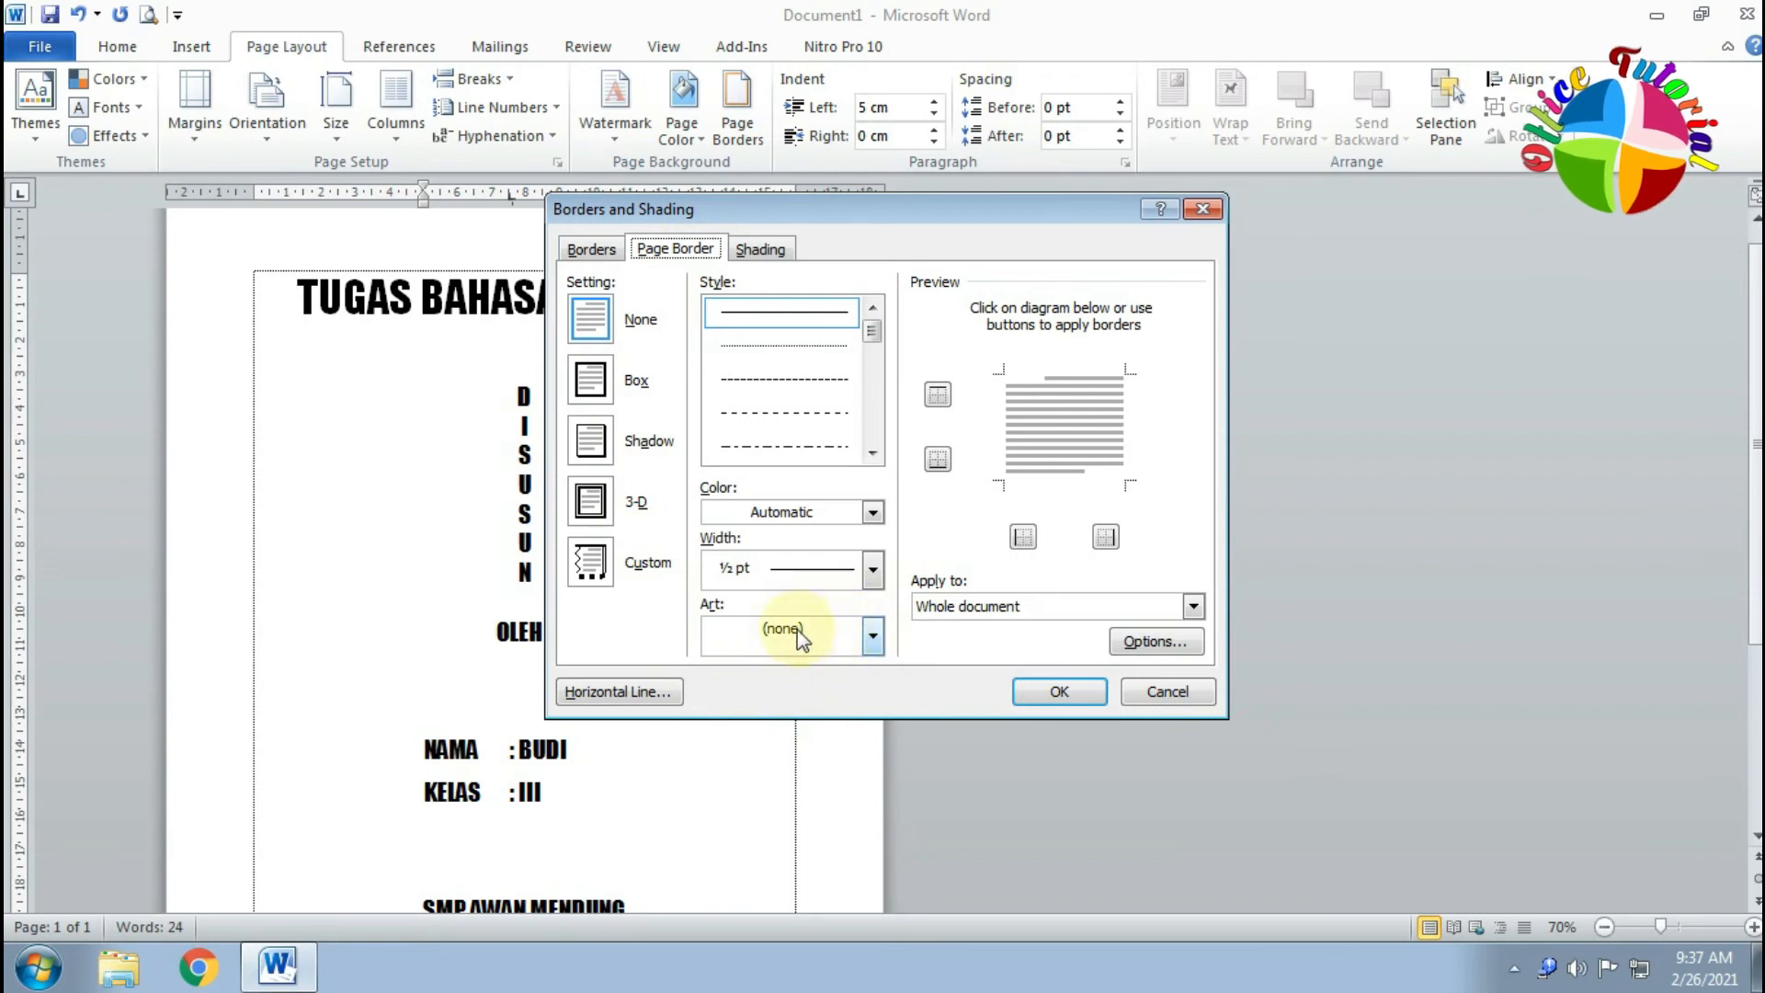
left_click(871, 639)
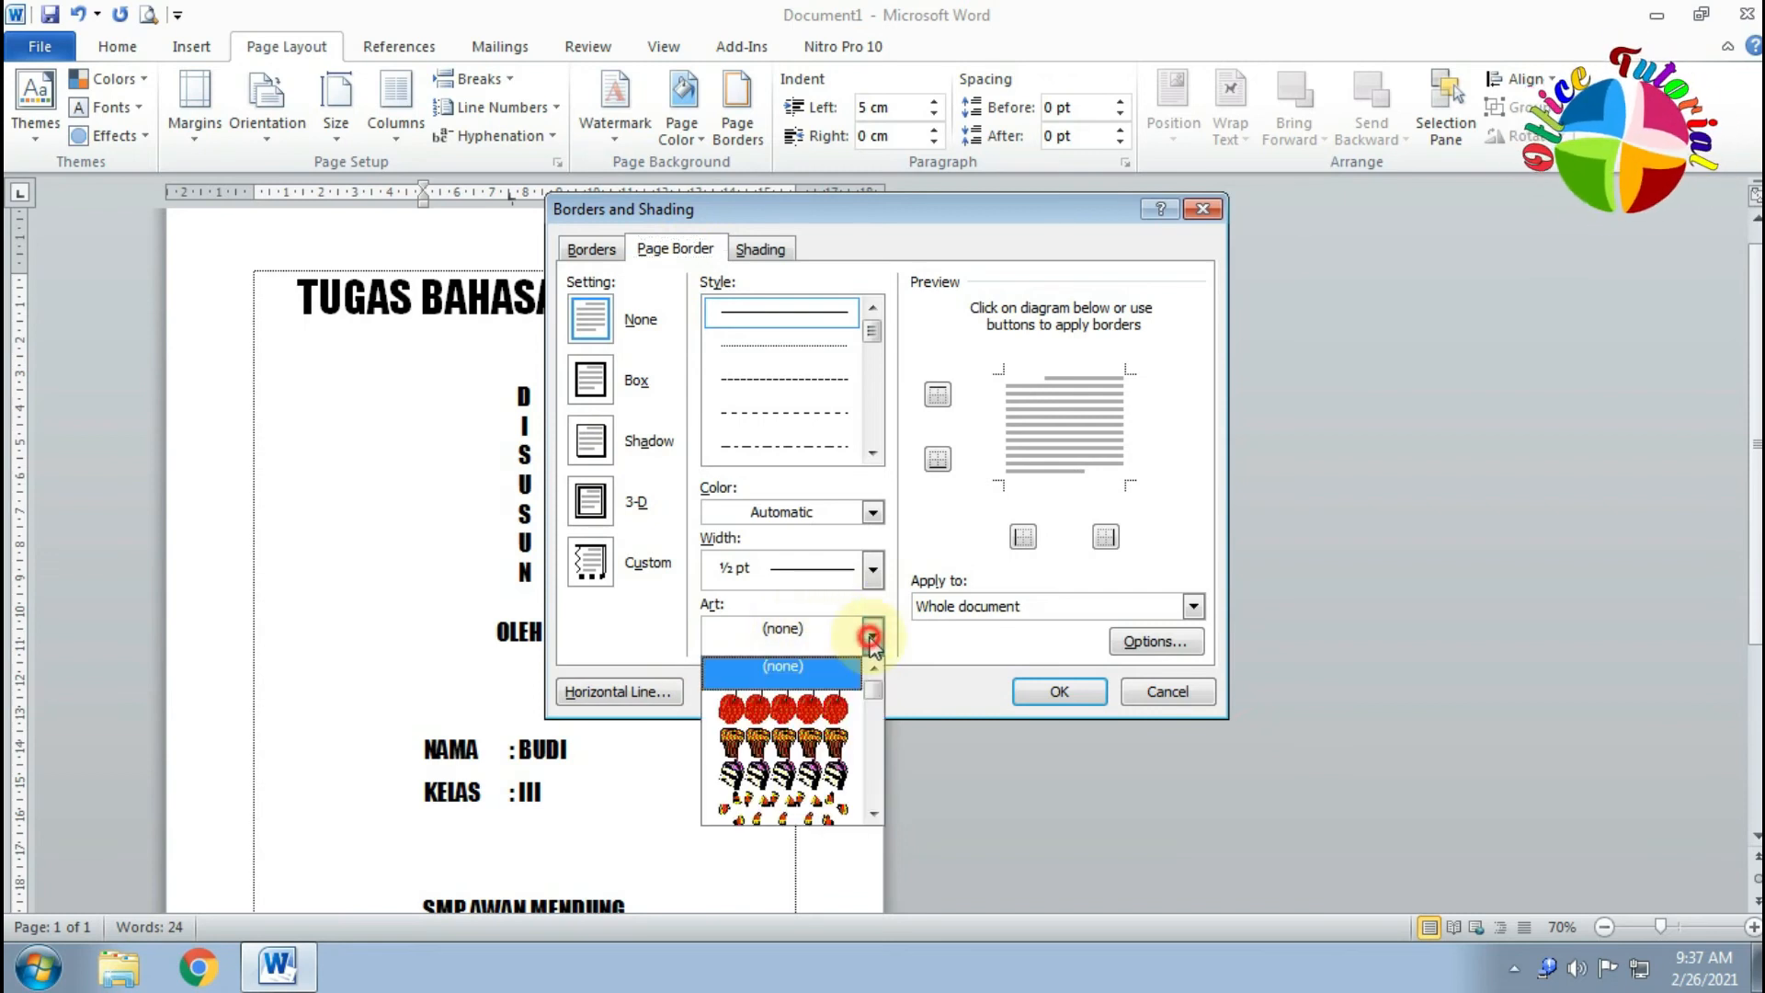
scroll(814, 781, "down", 5)
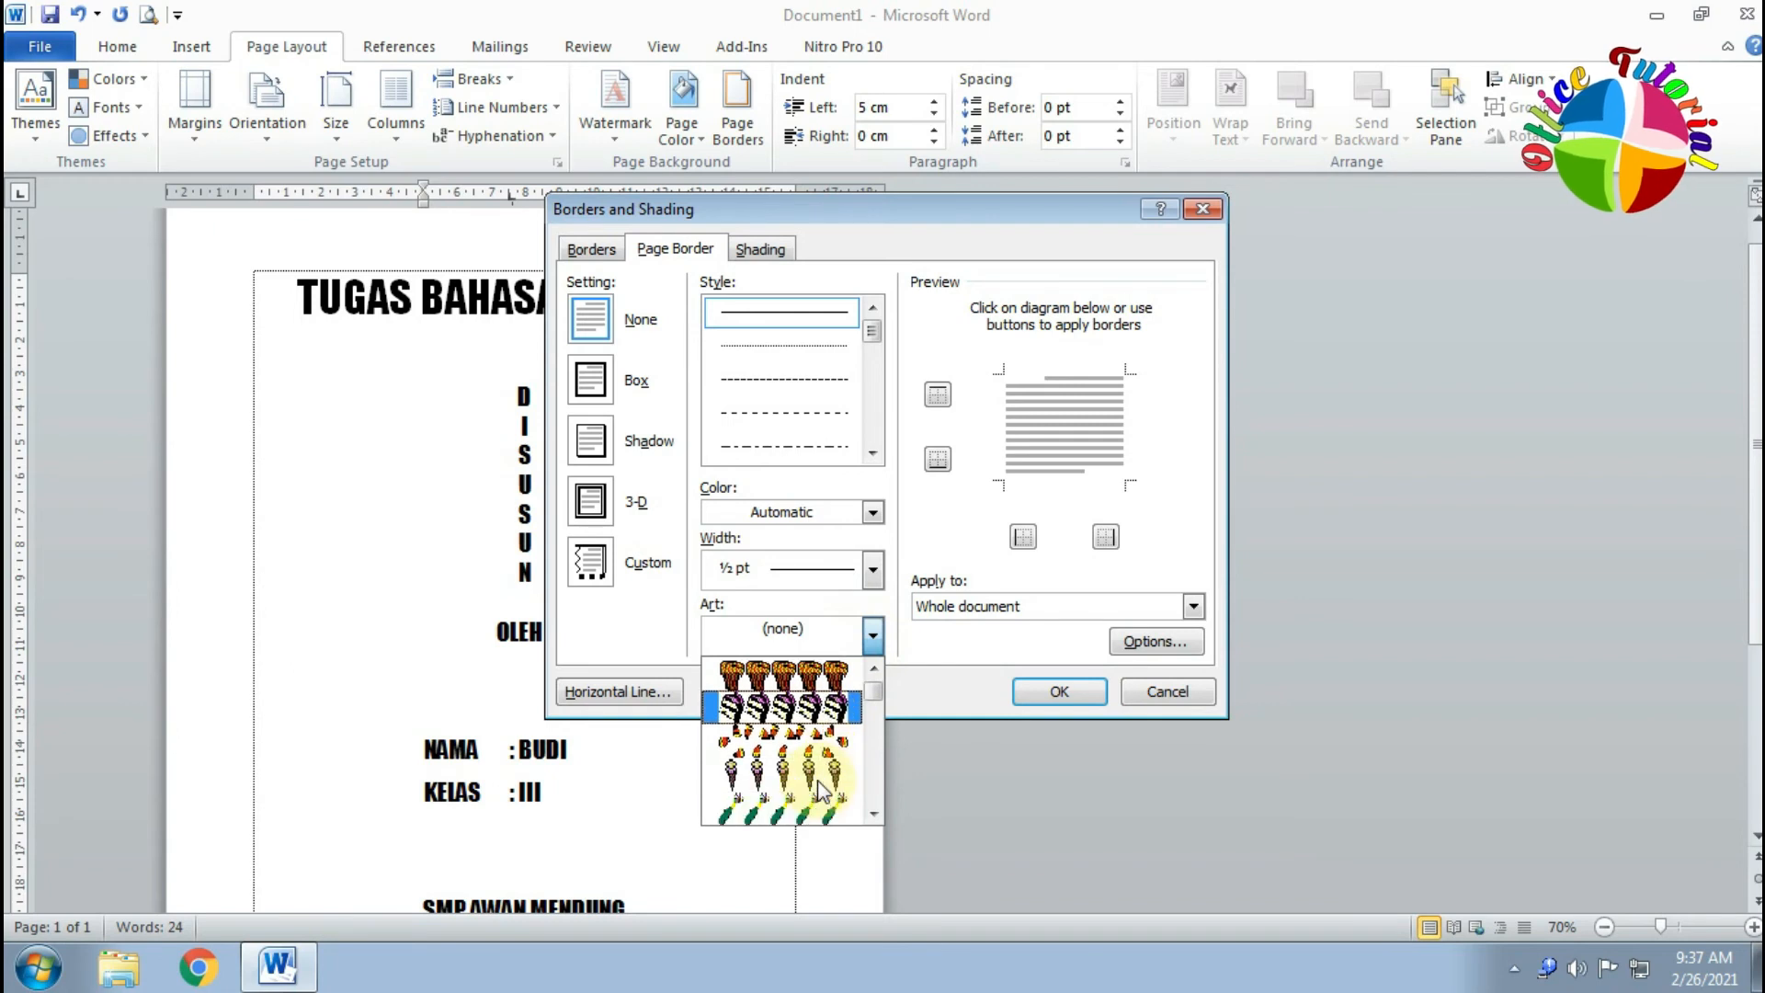
scroll(821, 789, "down", 8)
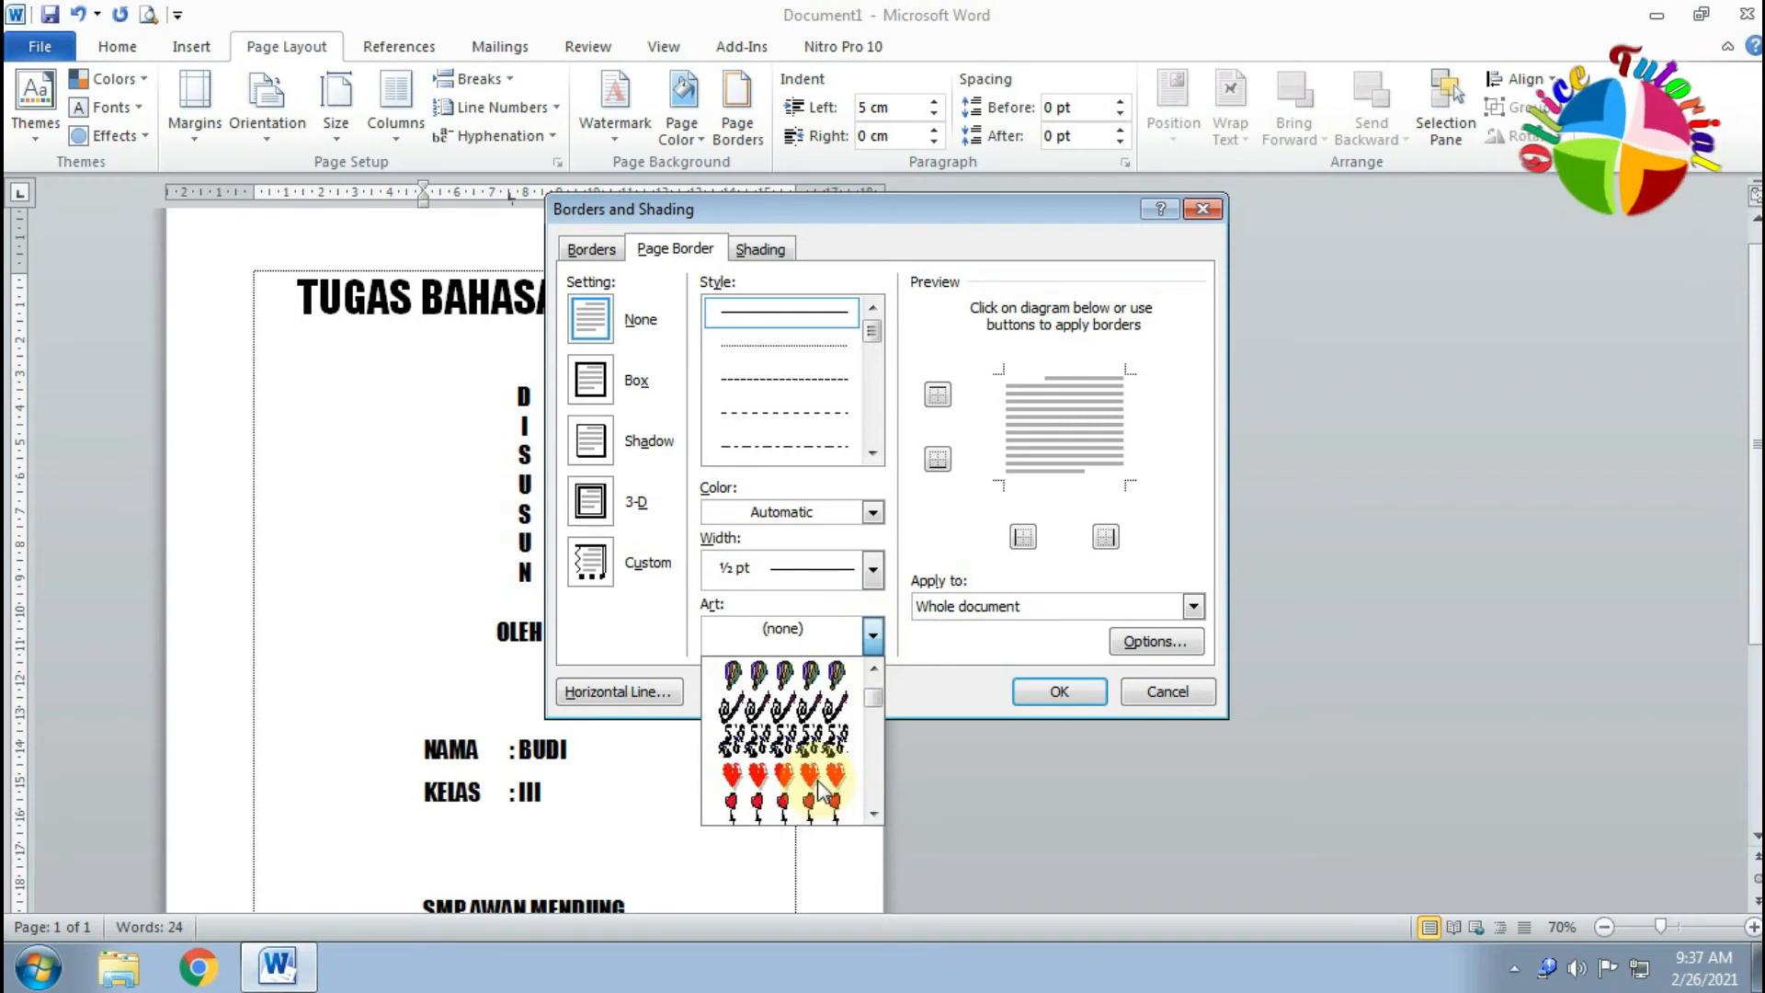
scroll(820, 781, "down", 6)
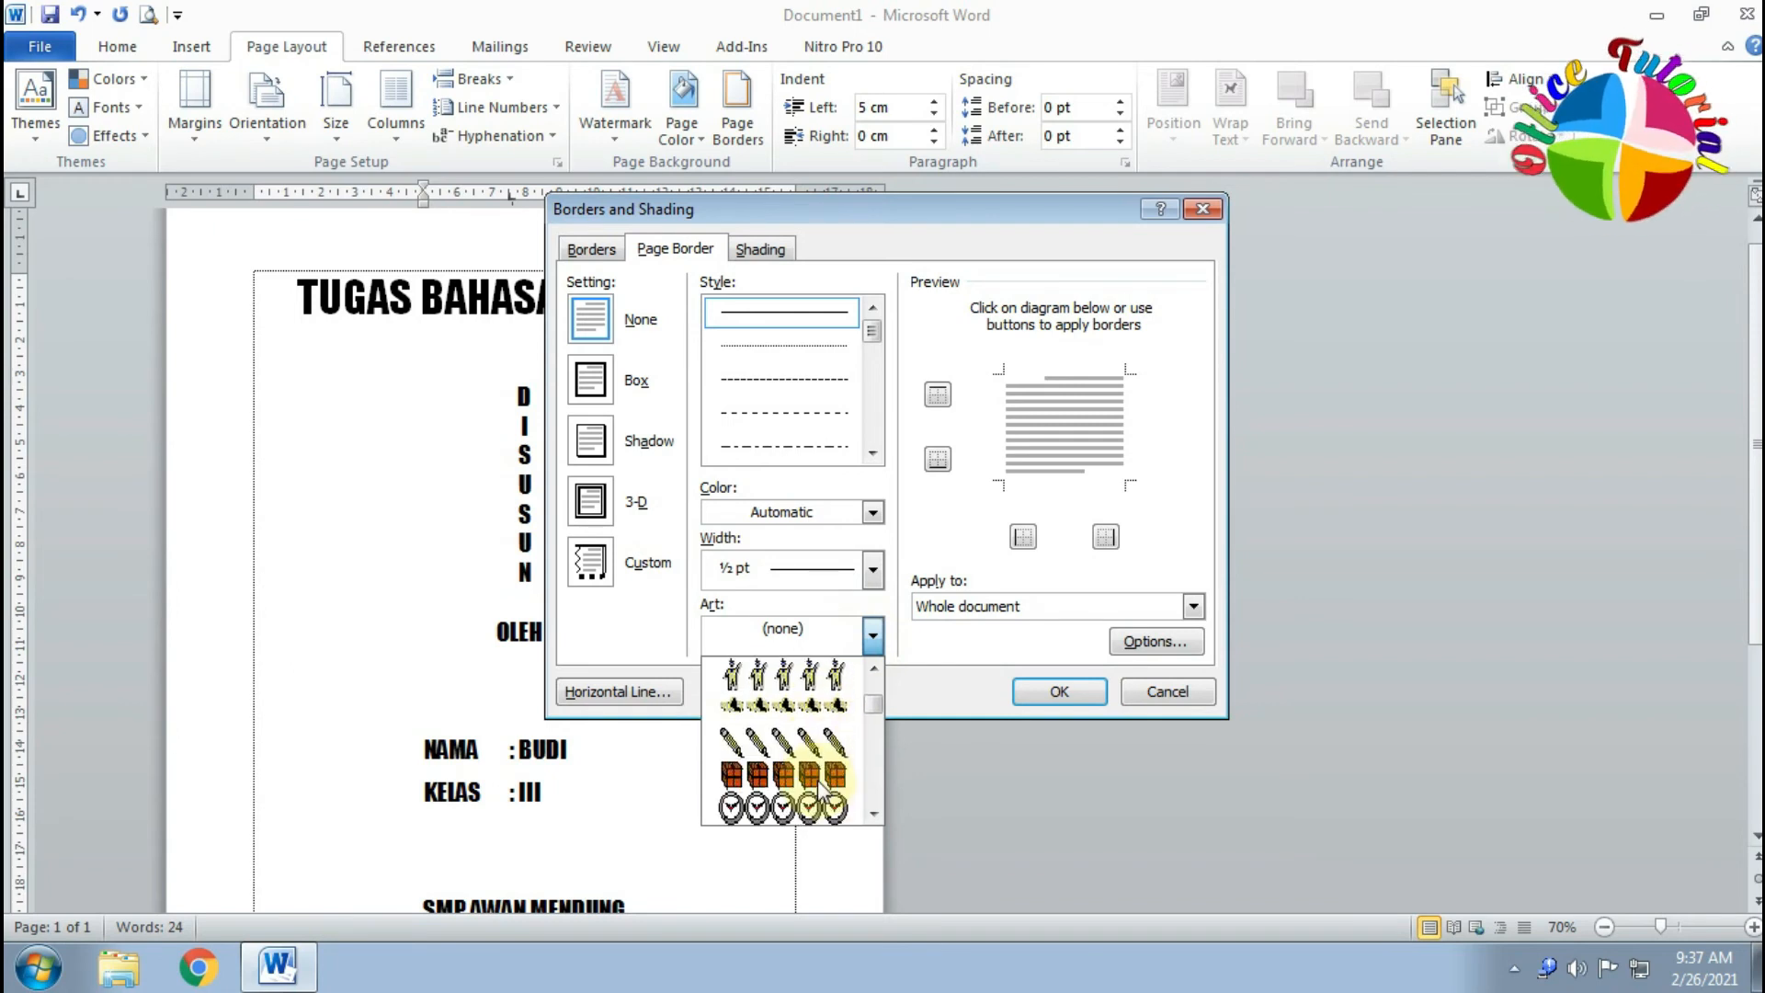
scroll(827, 763, "down", 8)
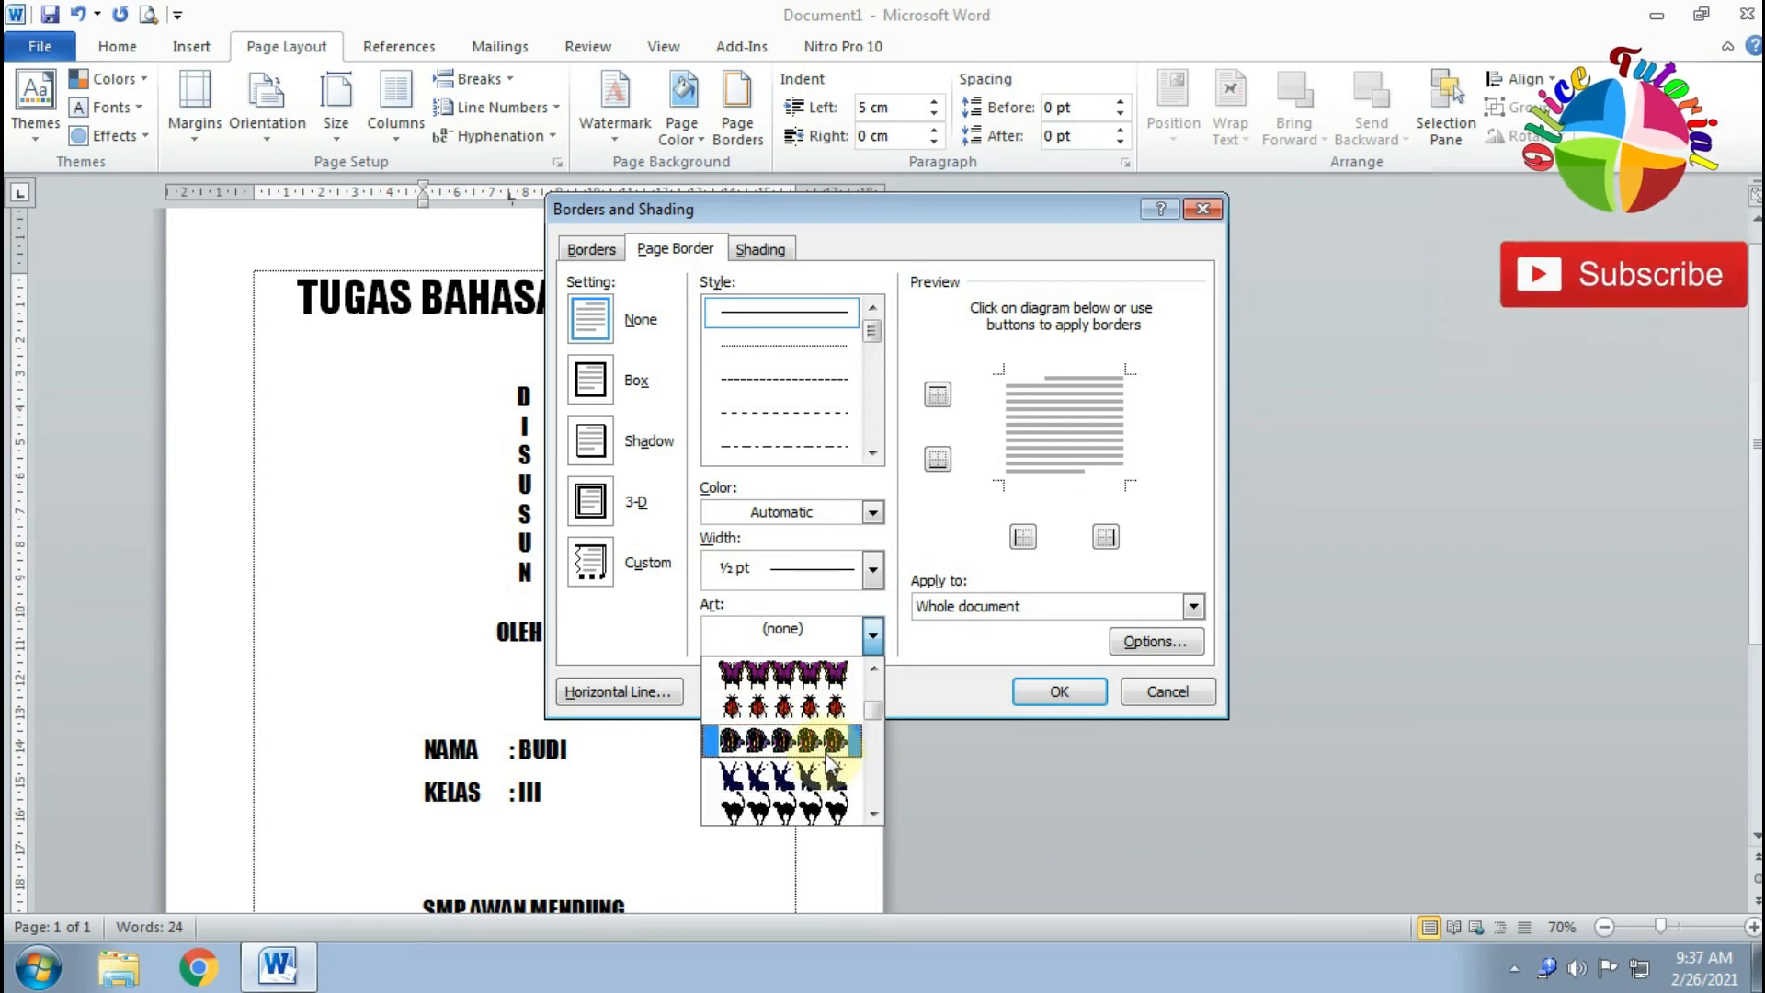
scroll(821, 779, "down", 3)
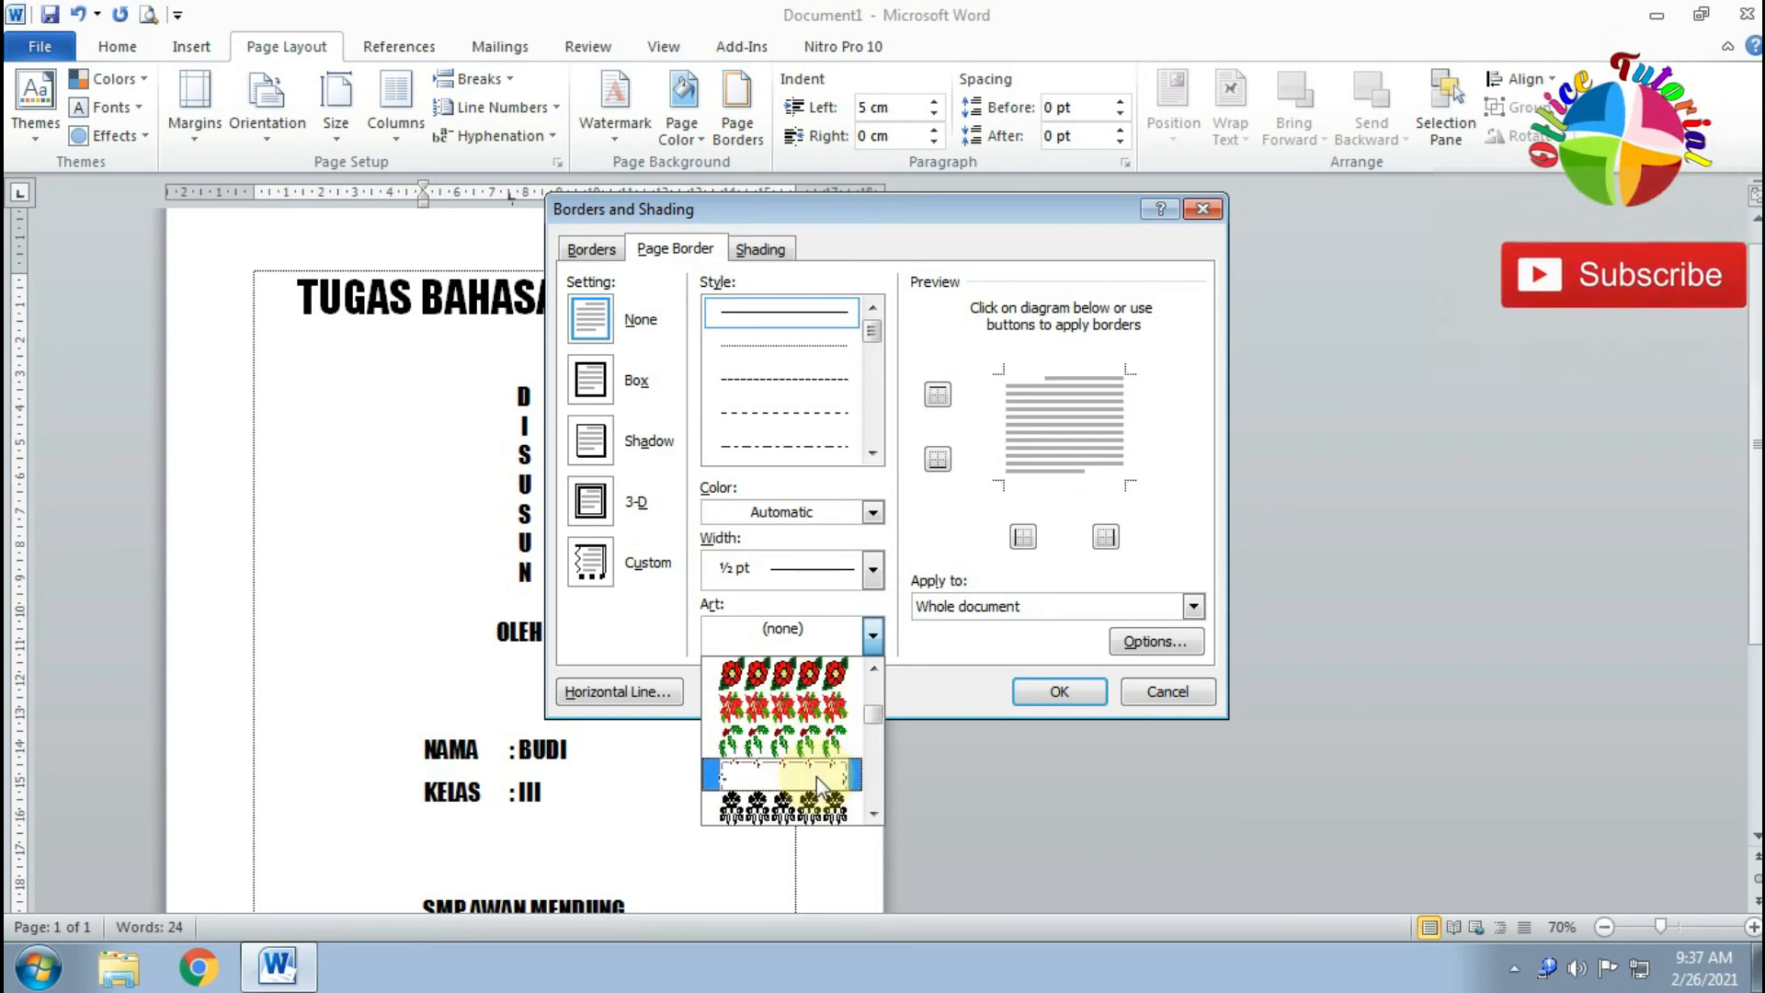
left_click(825, 709)
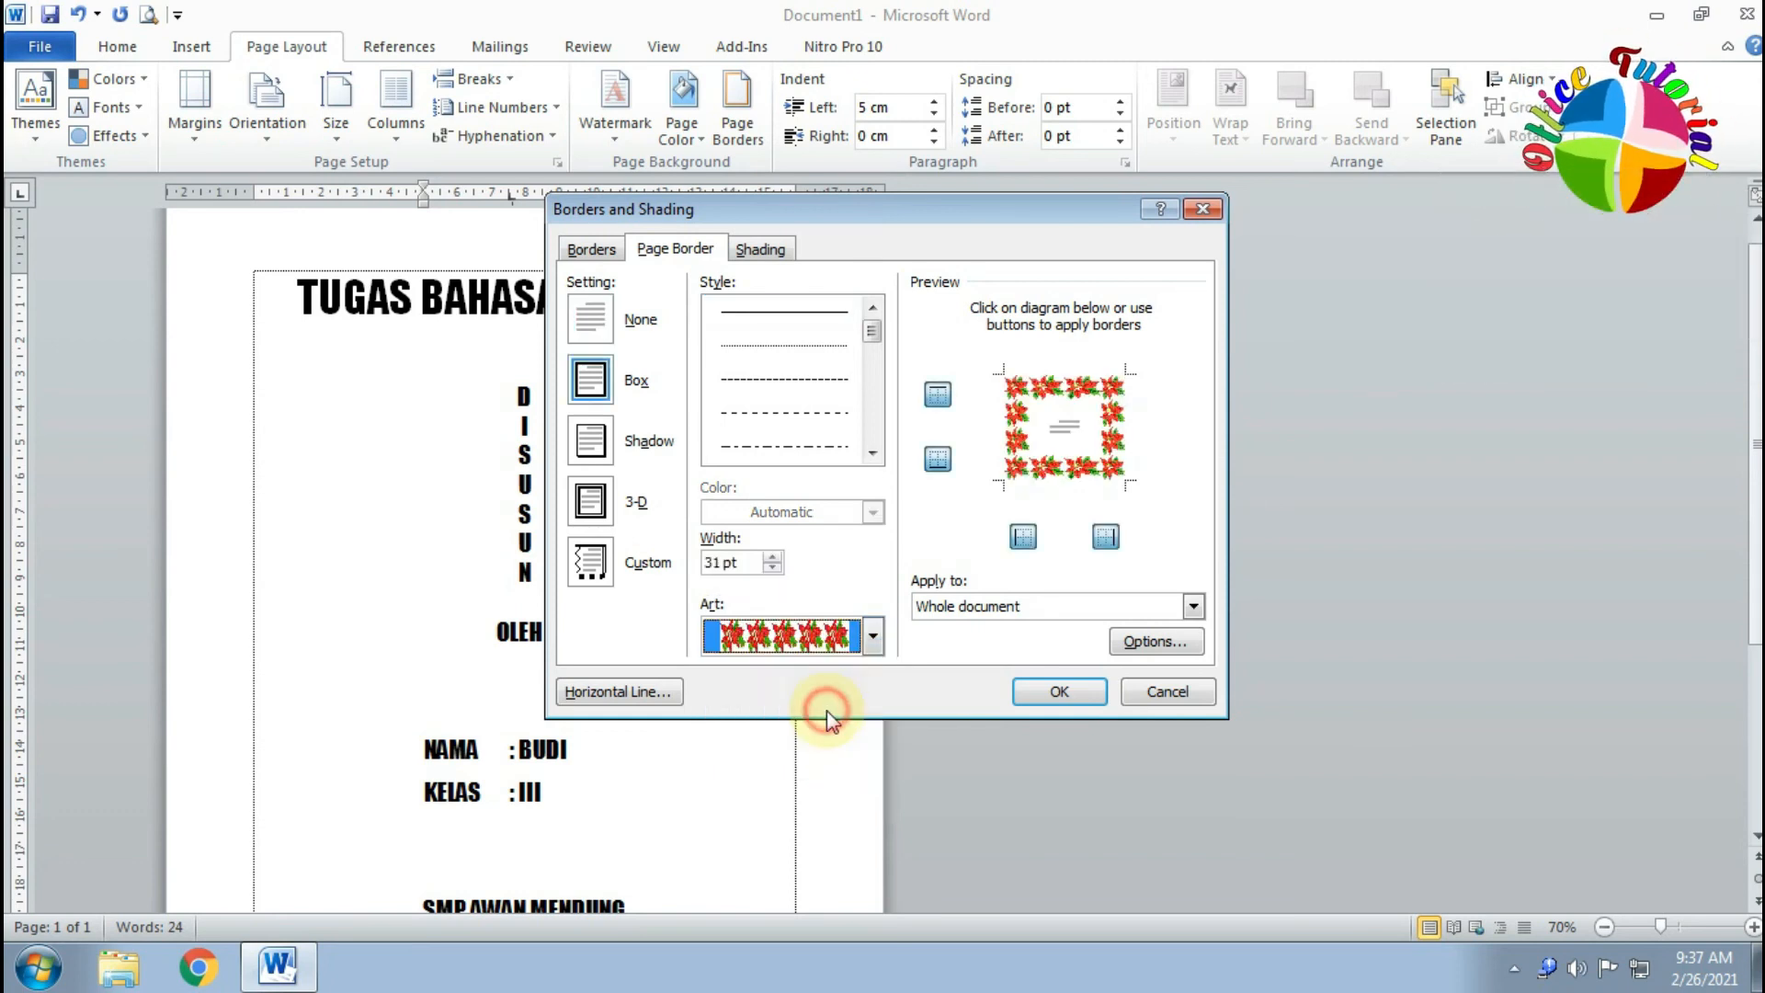
Set the width of the flower page border to 26 pt.
left_click(771, 569)
left_click(771, 569)
left_click(771, 569)
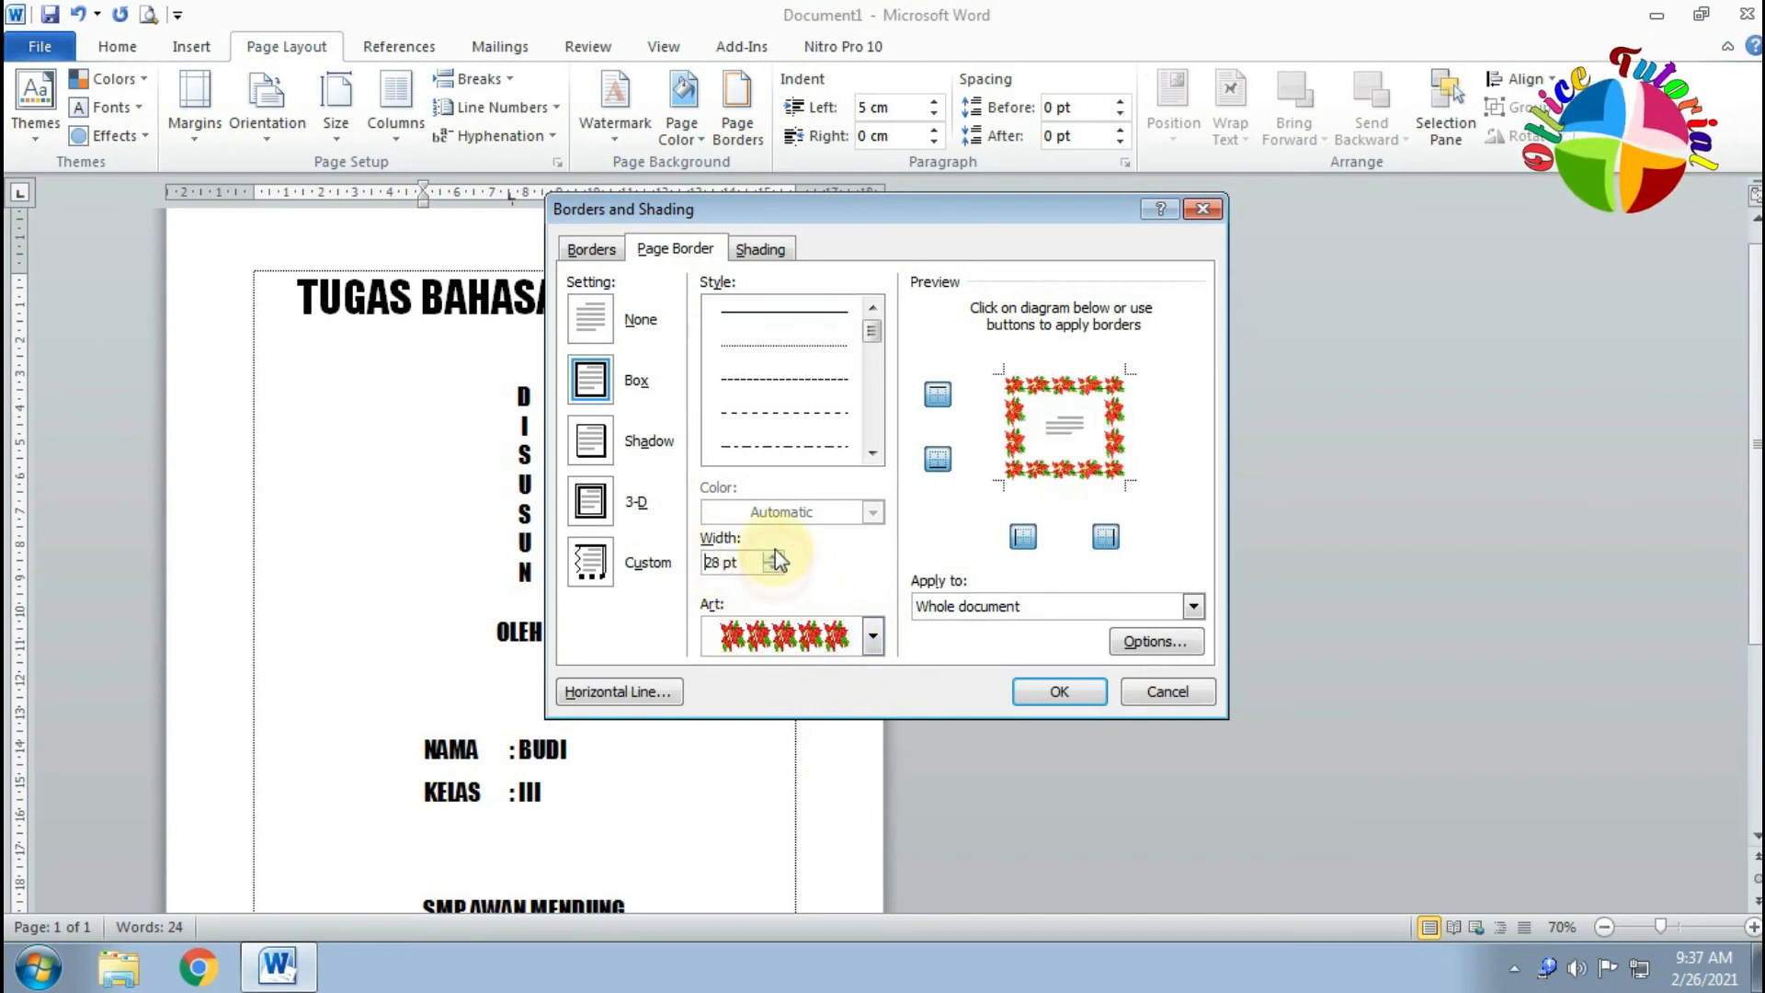
left_click(772, 557)
left_click(772, 569)
left_click(772, 569)
left_click(772, 569)
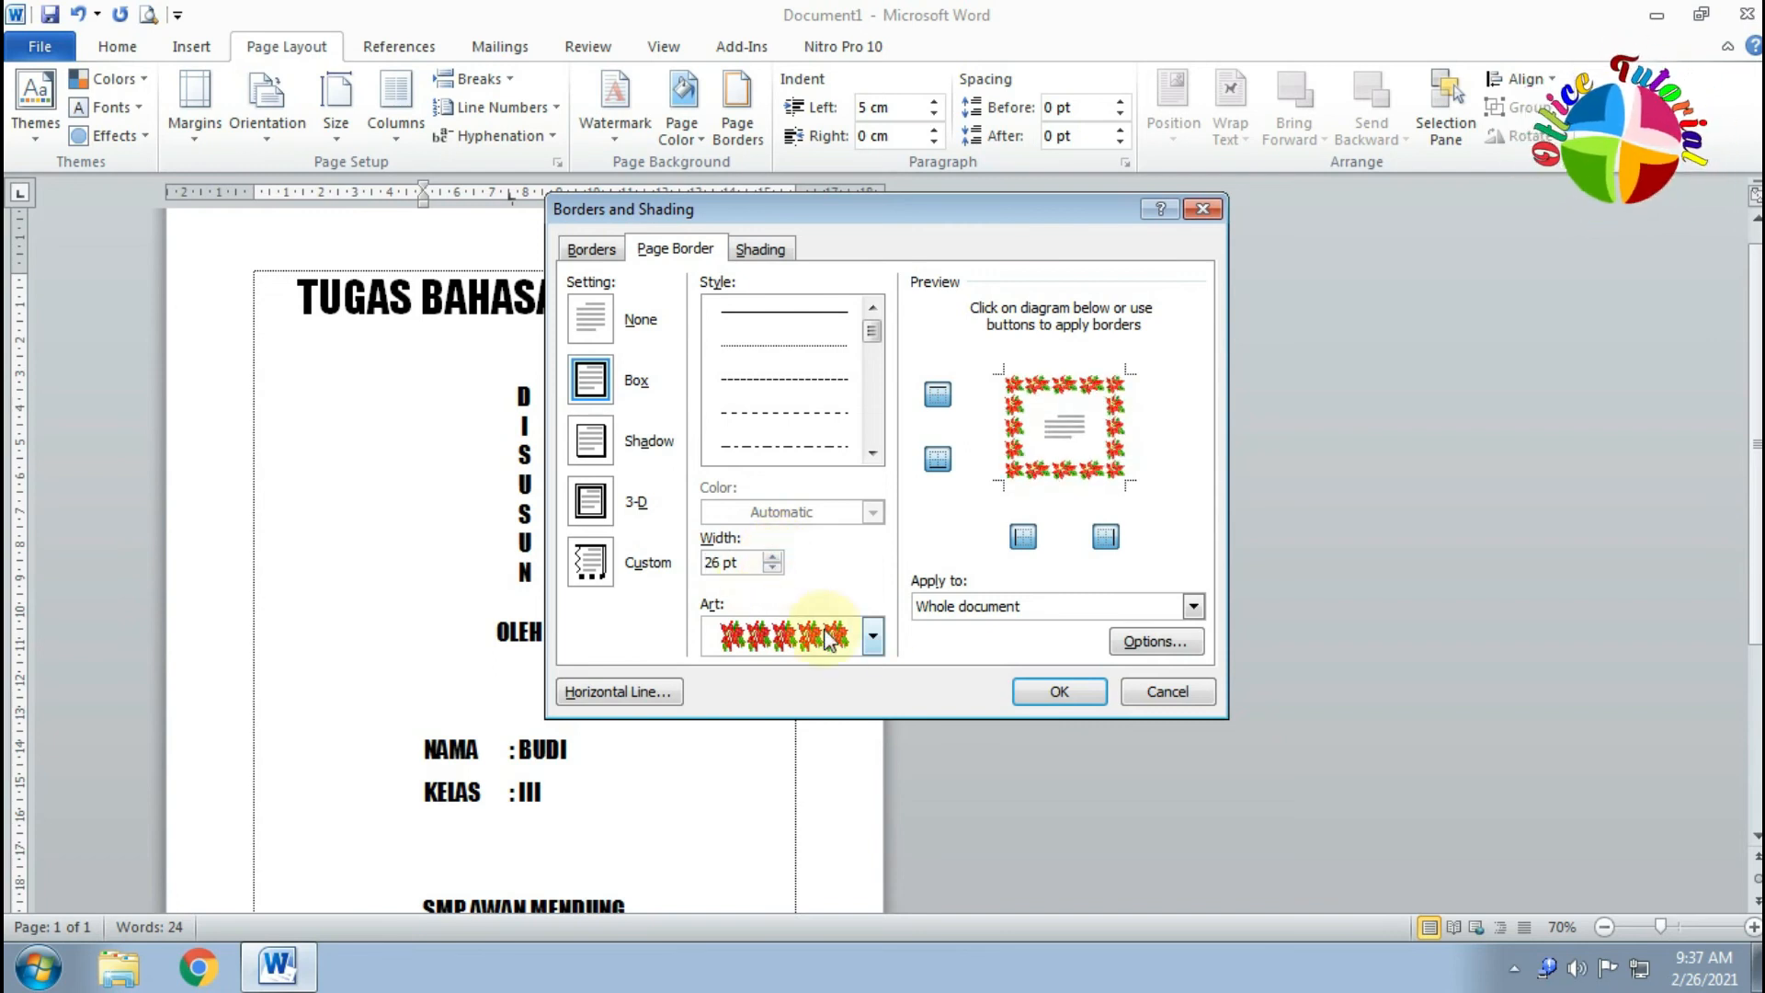
Measure the page border margins from Text and apply the border to the document.
left_click(1129, 643)
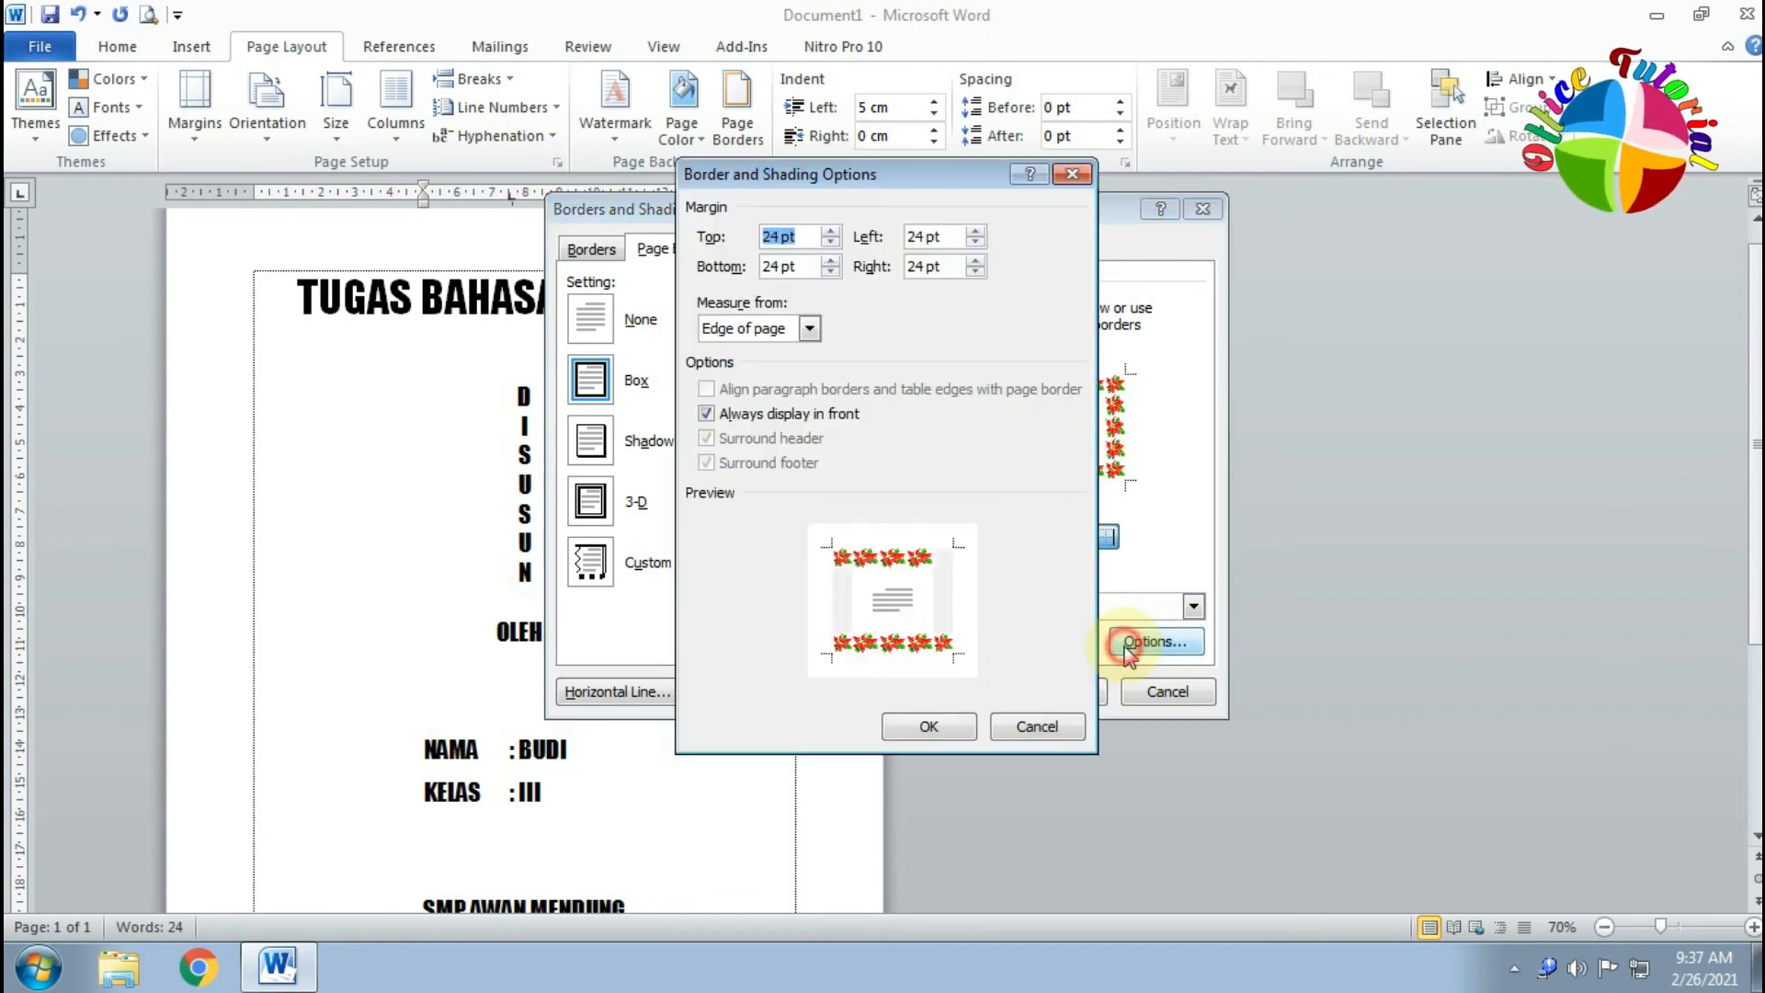
left_click(747, 329)
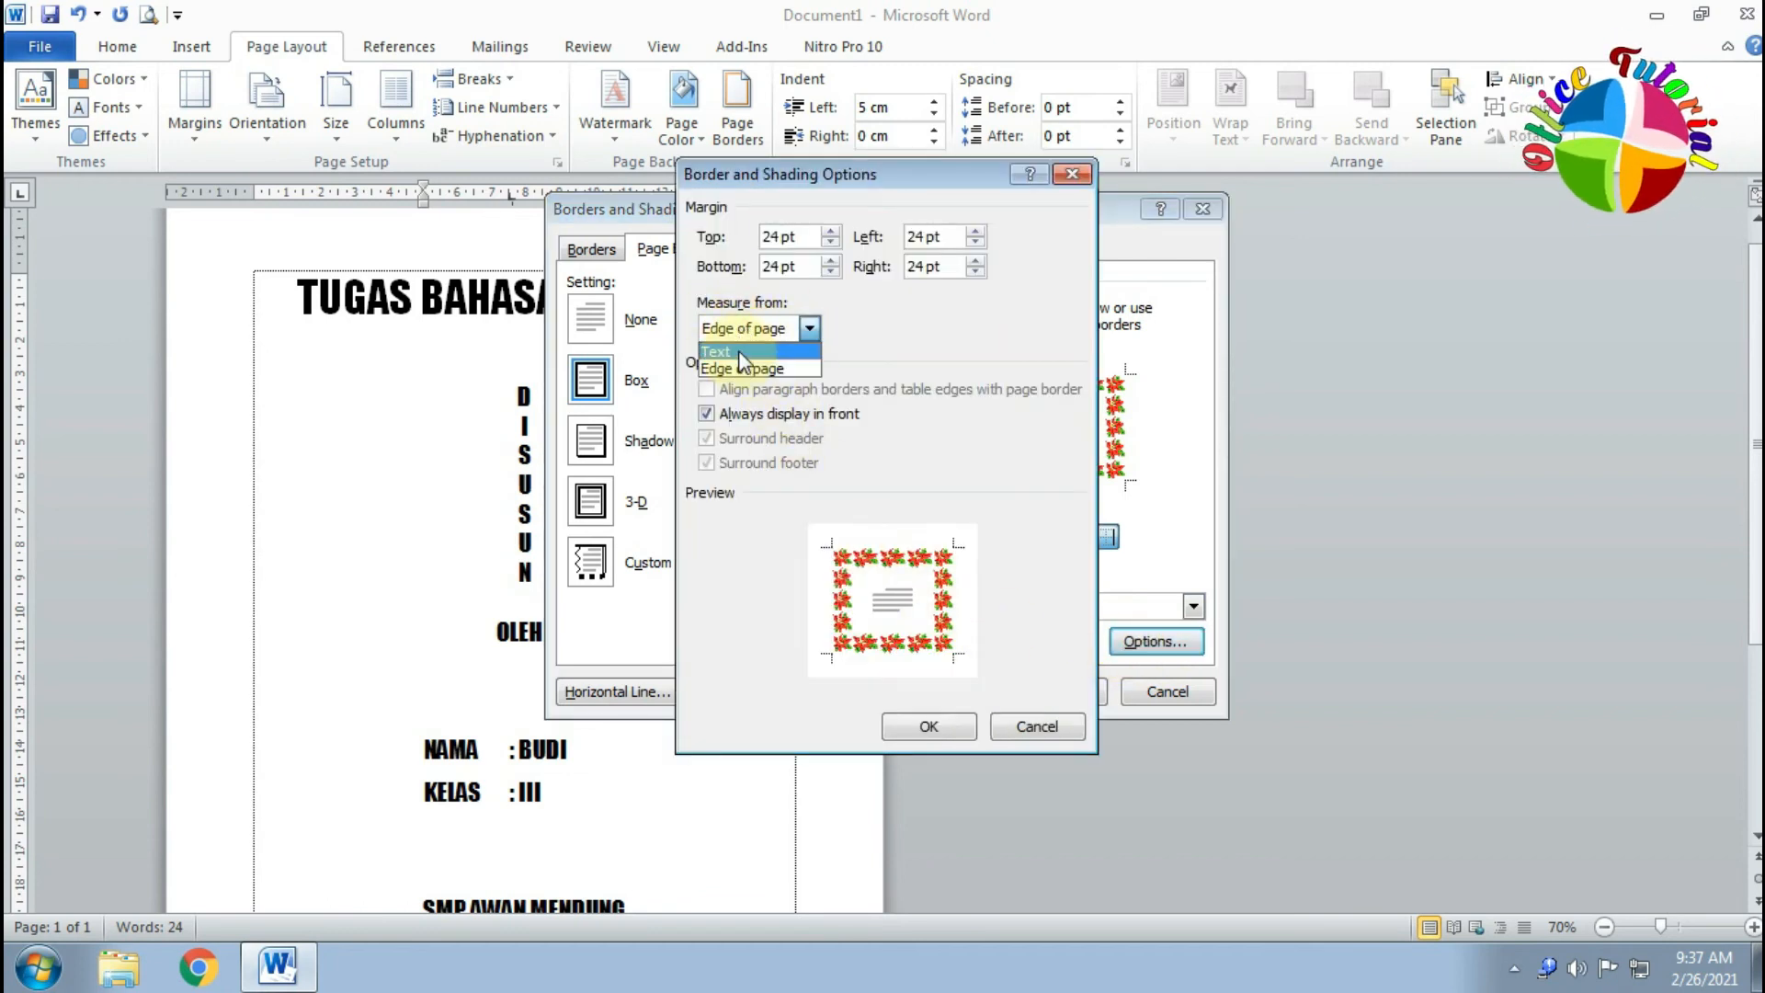
left_click(740, 357)
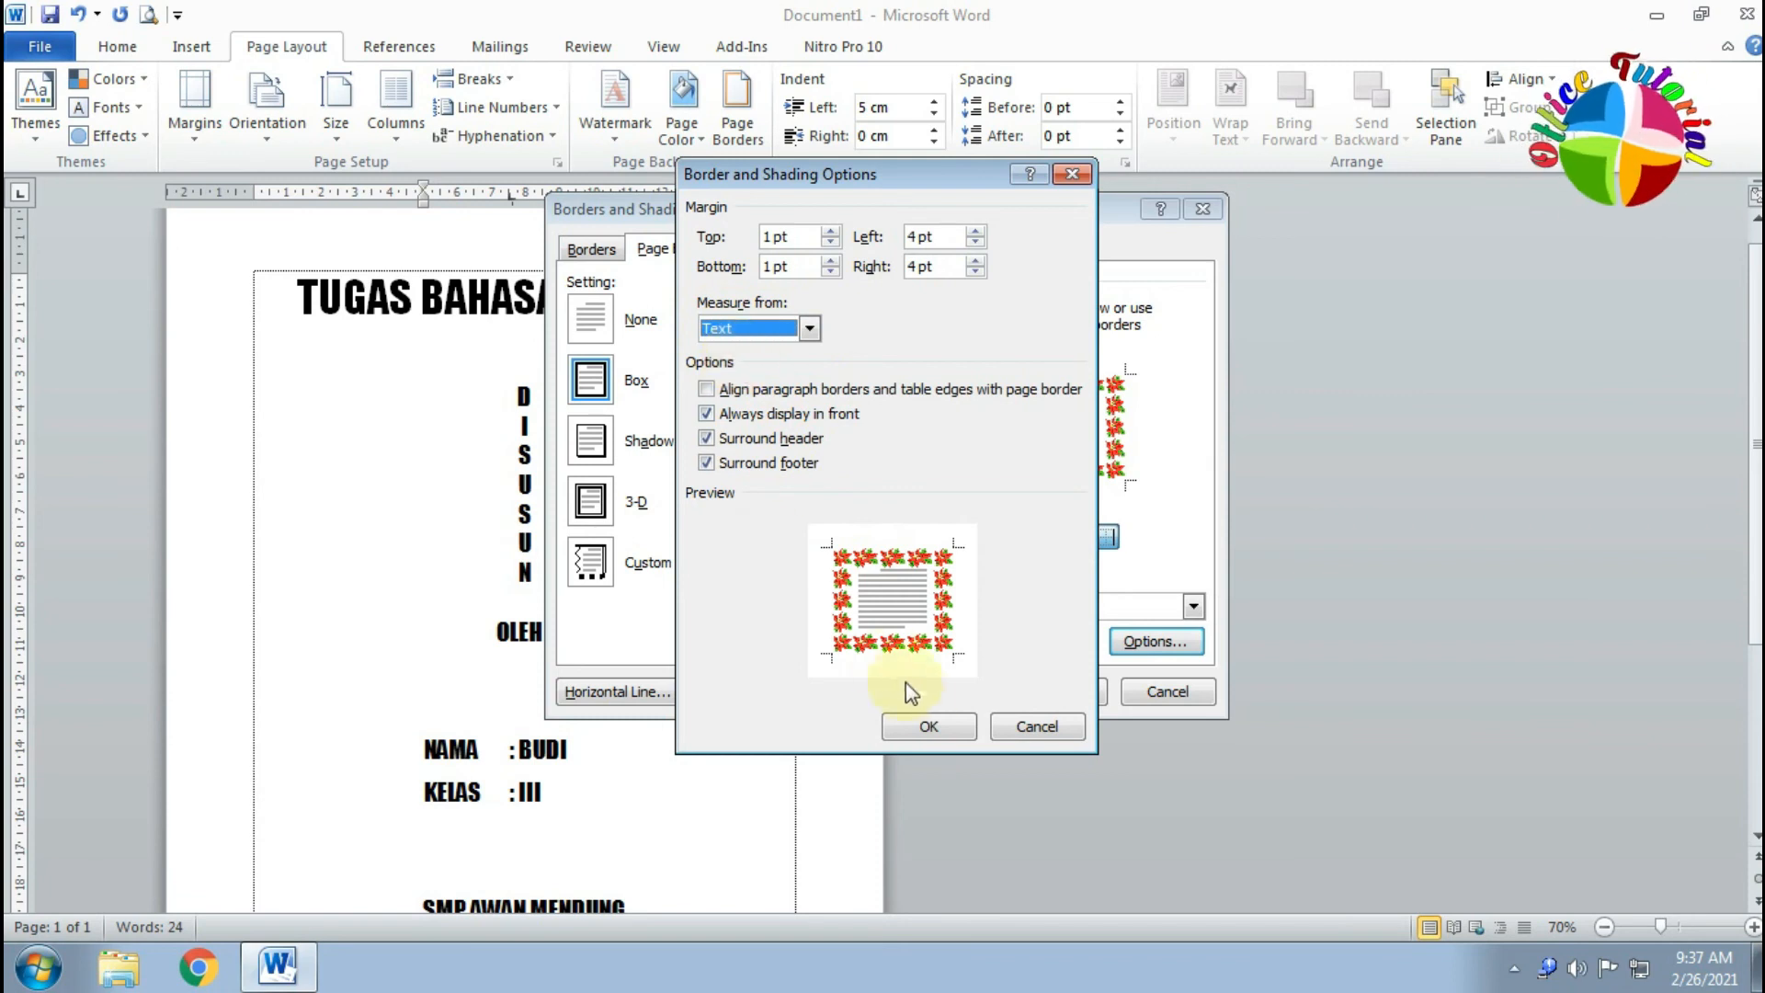
left_click(928, 727)
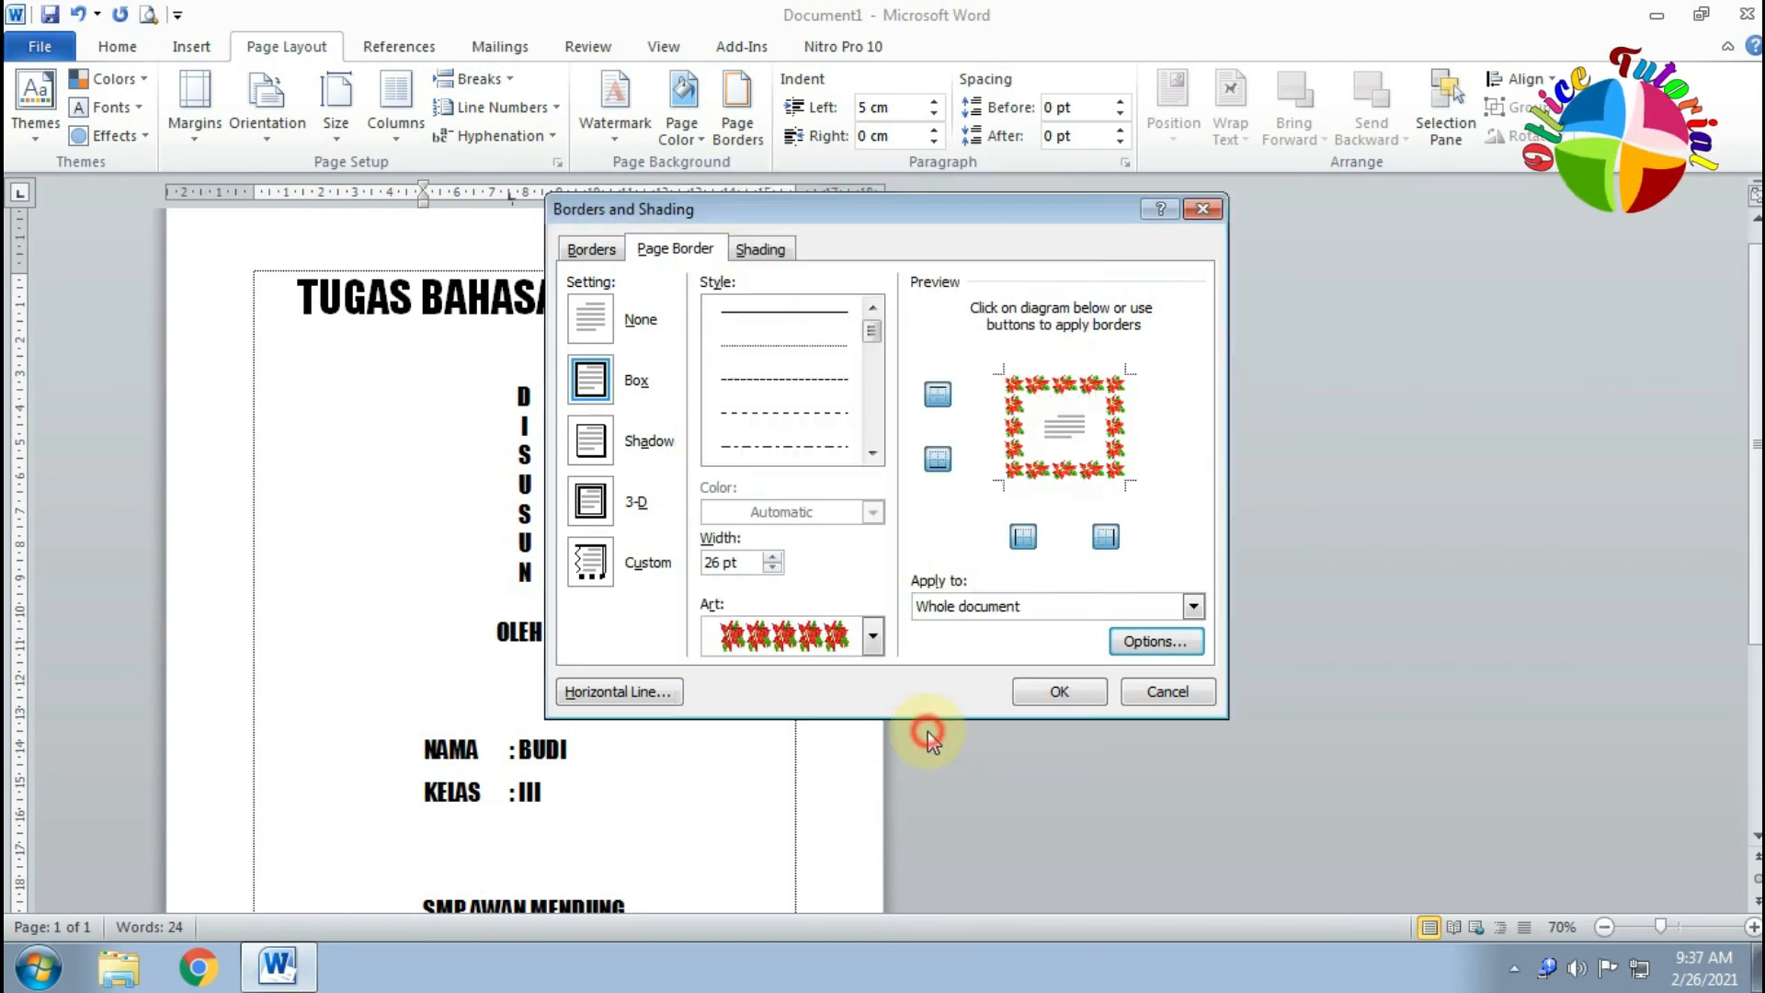
left_click(1059, 693)
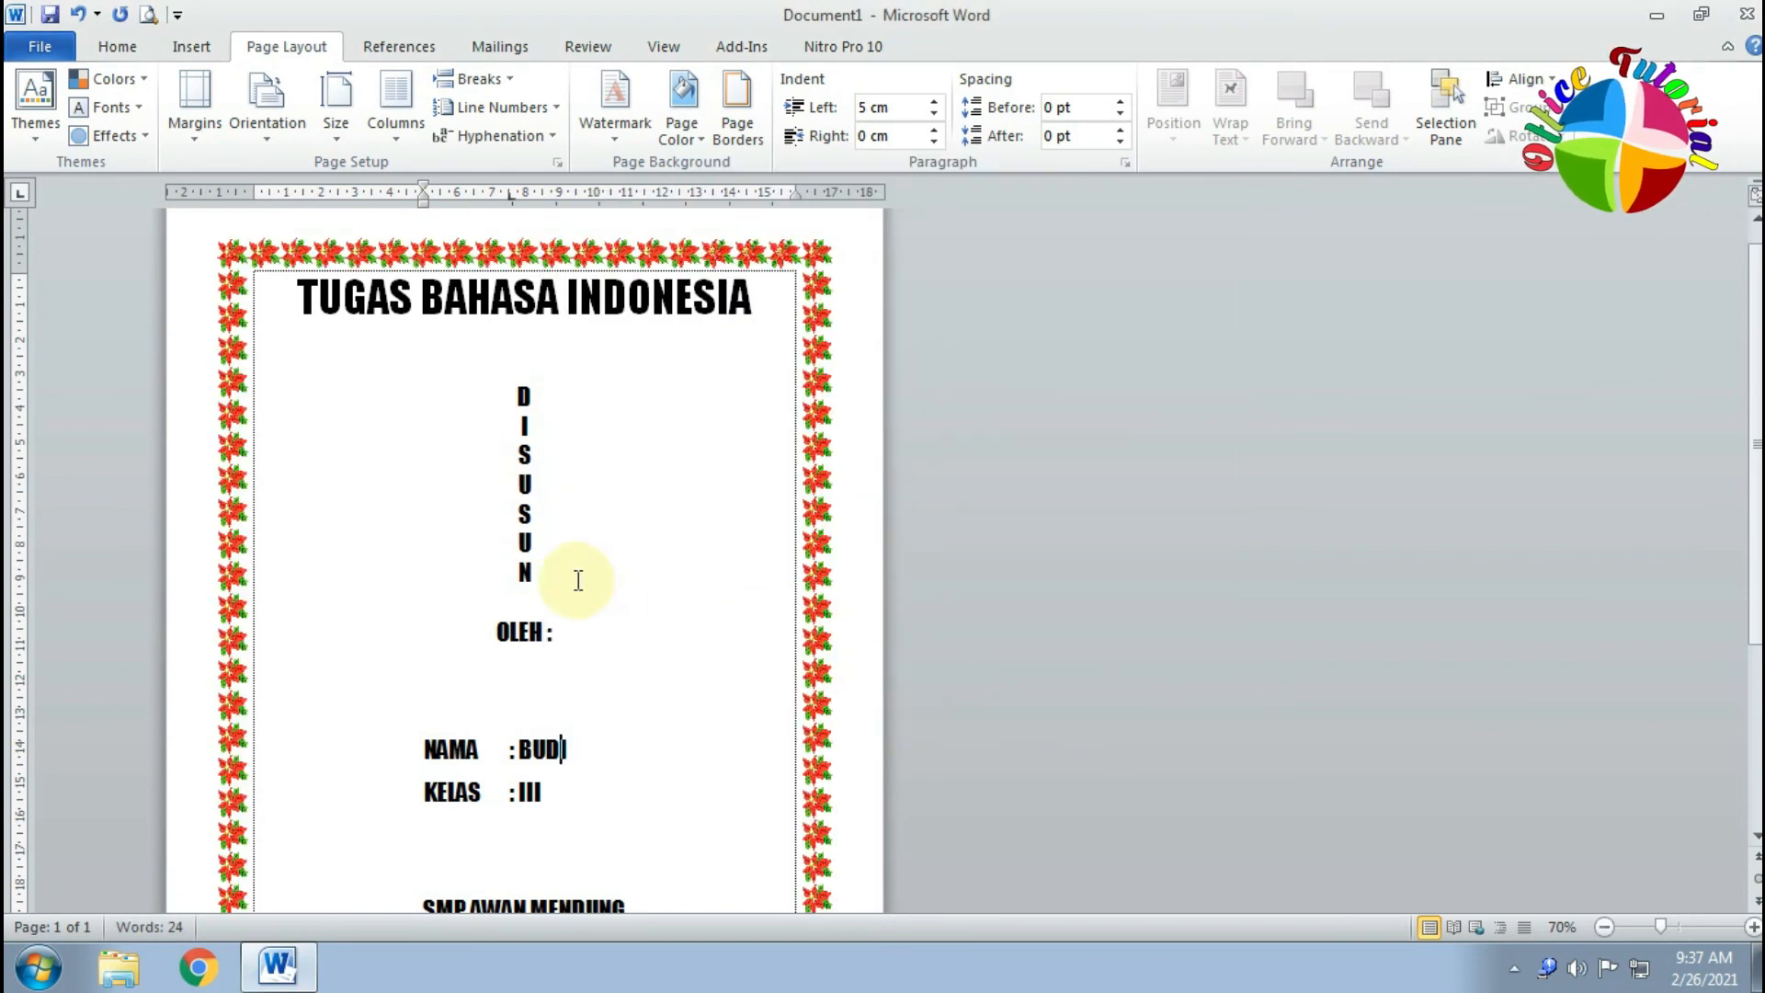
Insert a blank line above the title TUGAS BAHASA INDONESIA to move it away from the border.
scroll(579, 580, "down", 5)
scroll(578, 580, "up", 2)
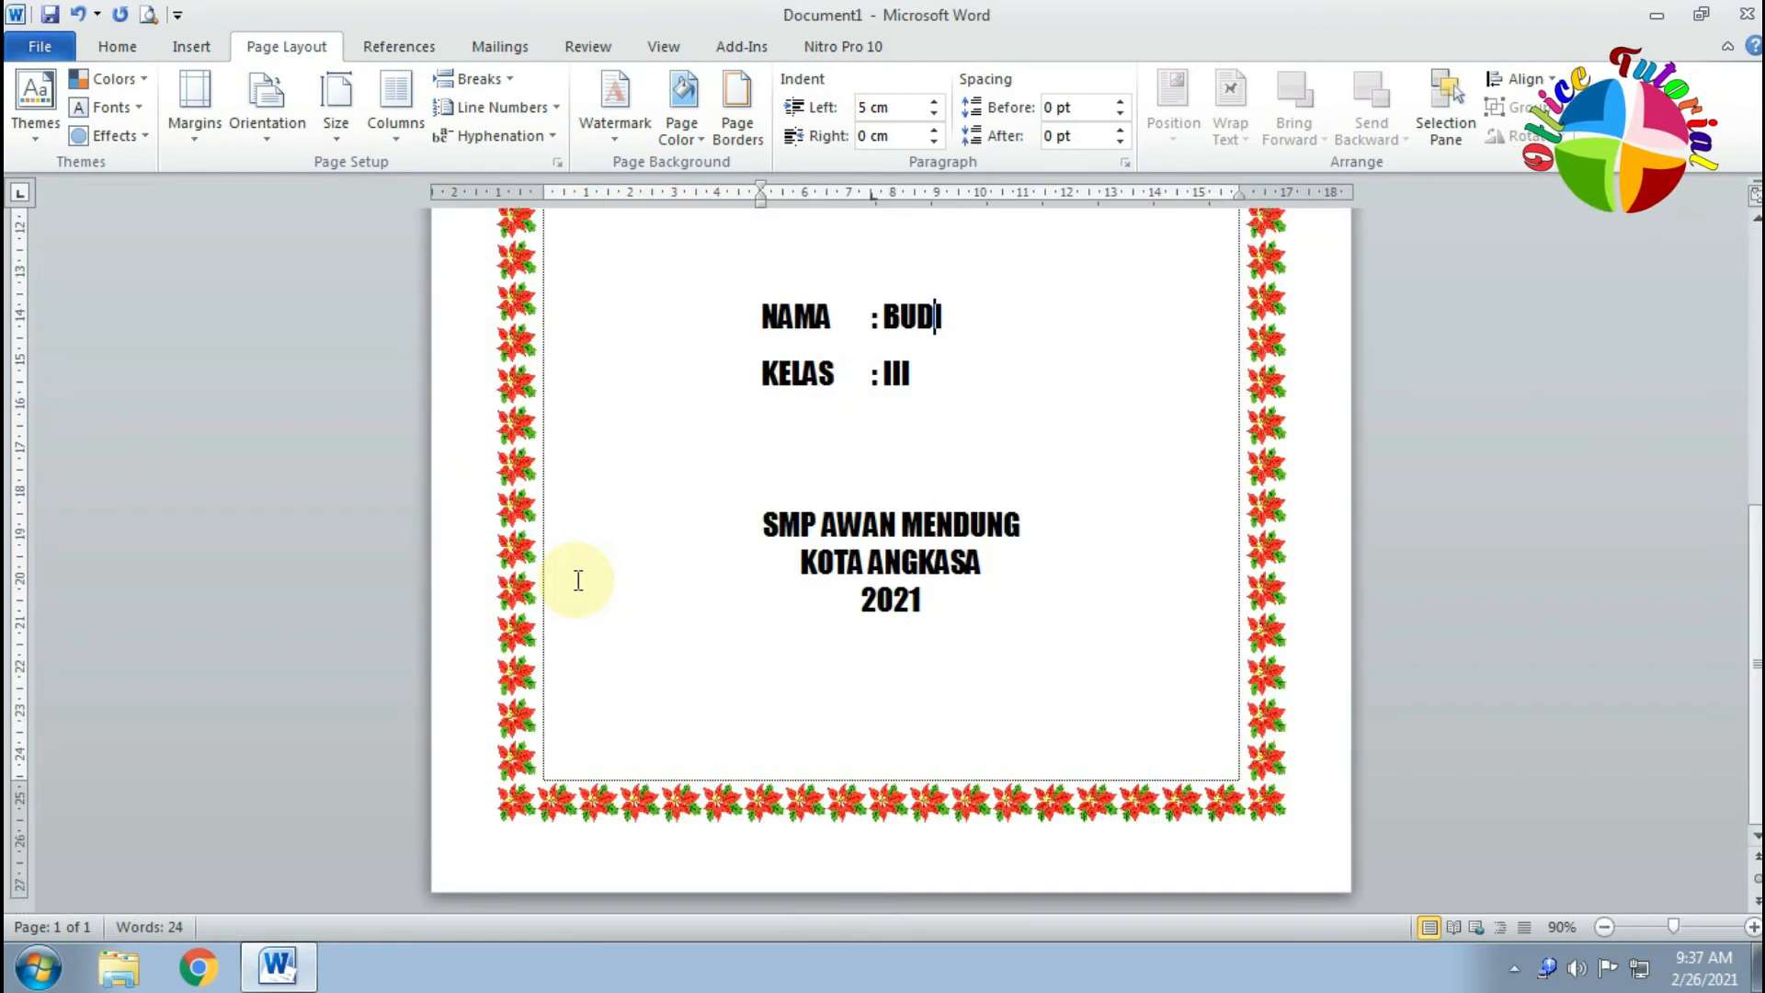
scroll(578, 580, "up", 10)
scroll(578, 580, "down", 2)
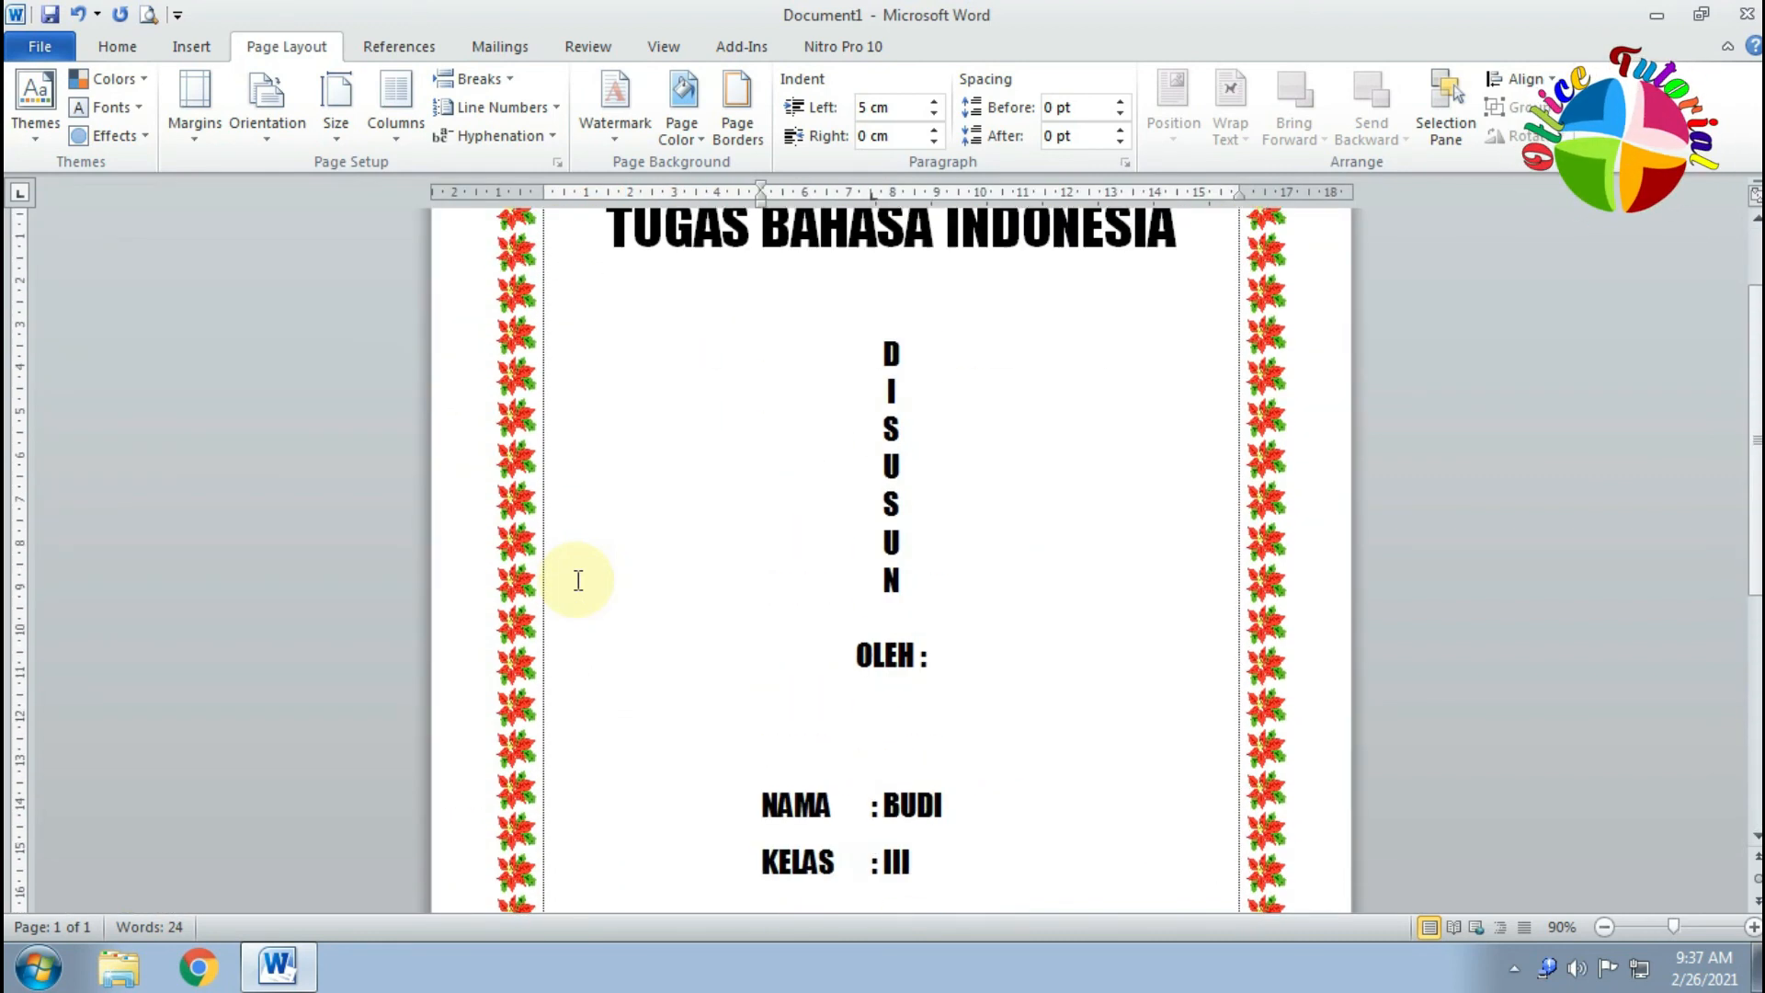
scroll(578, 580, "down", 3)
scroll(578, 580, "down", 2)
scroll(578, 580, "up", 2)
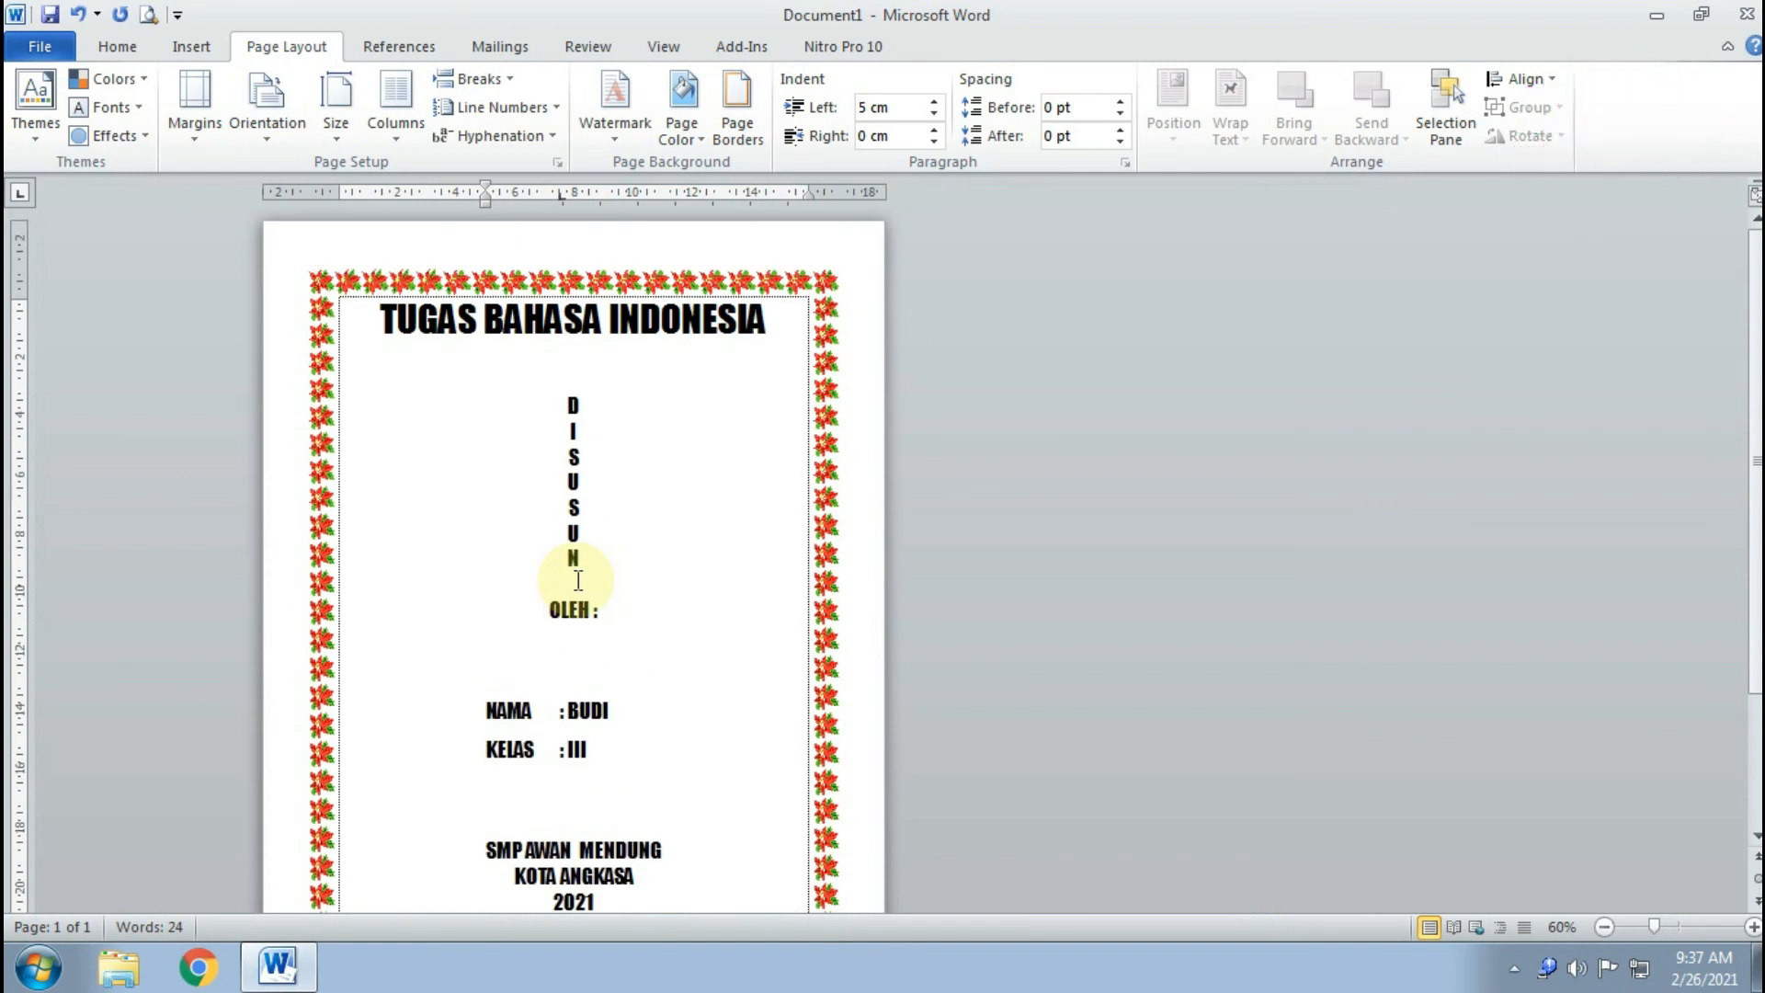
left_click(362, 309)
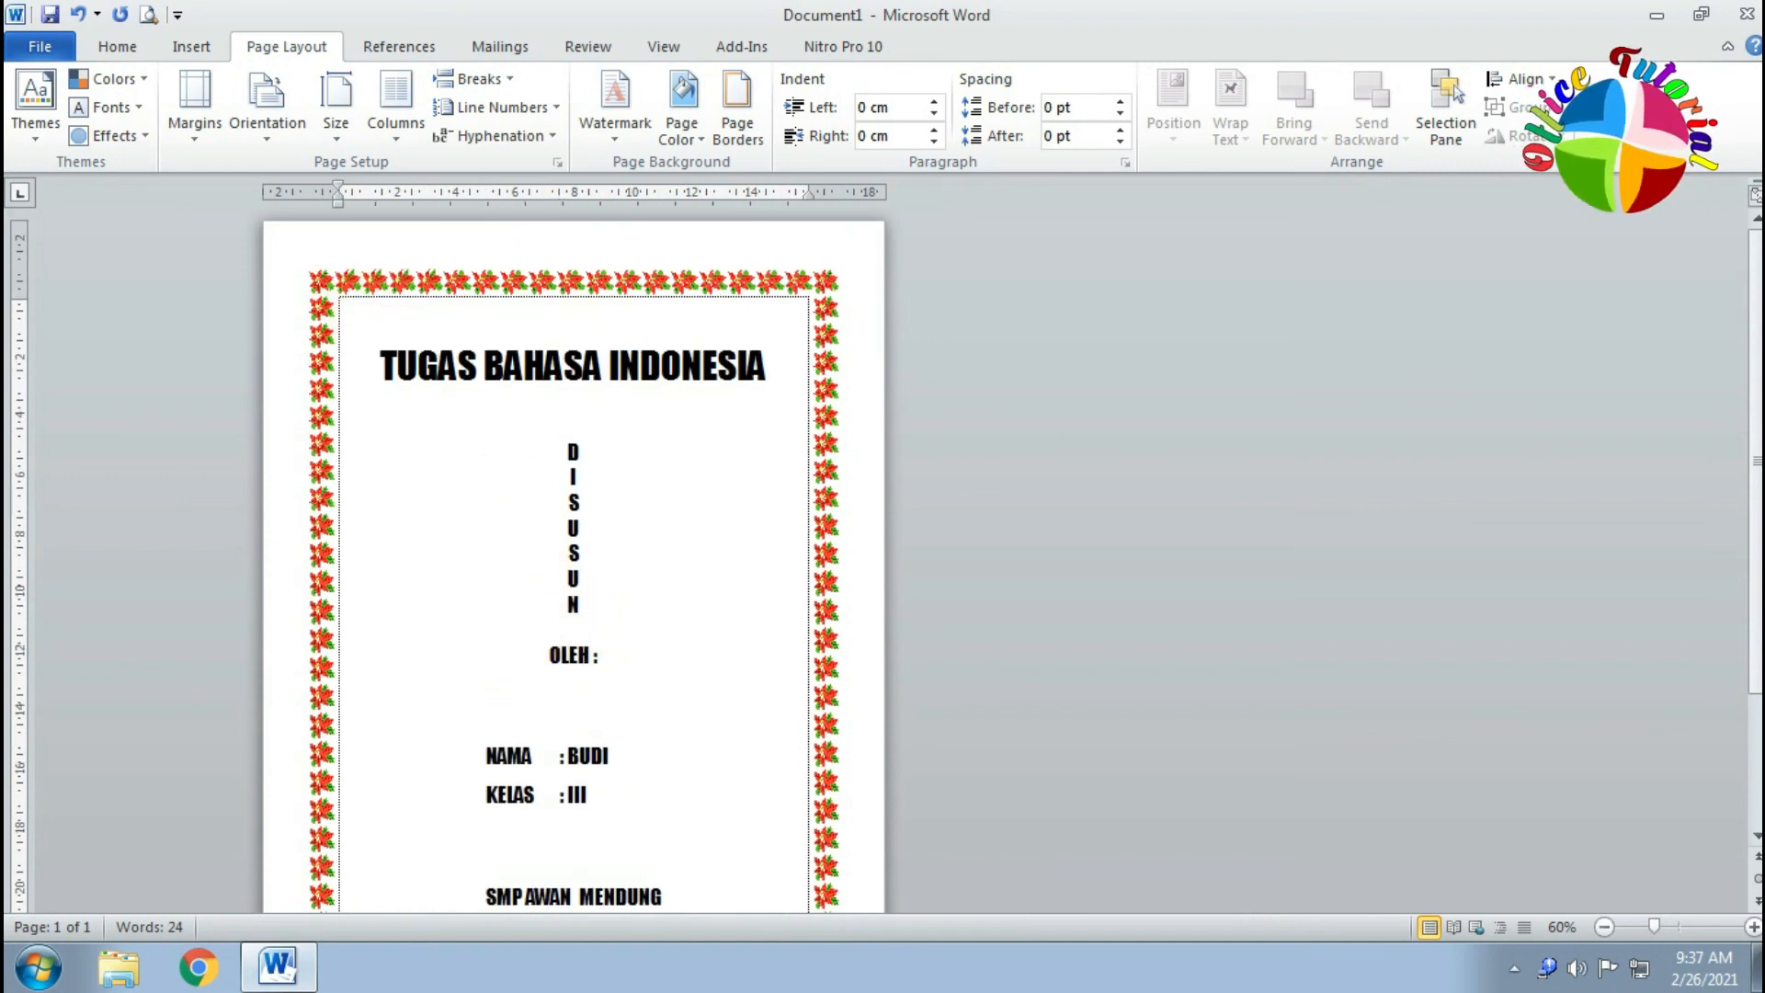
Review the bordered cover page from the title down to the school name and year.
scroll(551, 575, "down", 2)
scroll(551, 575, "down", 2)
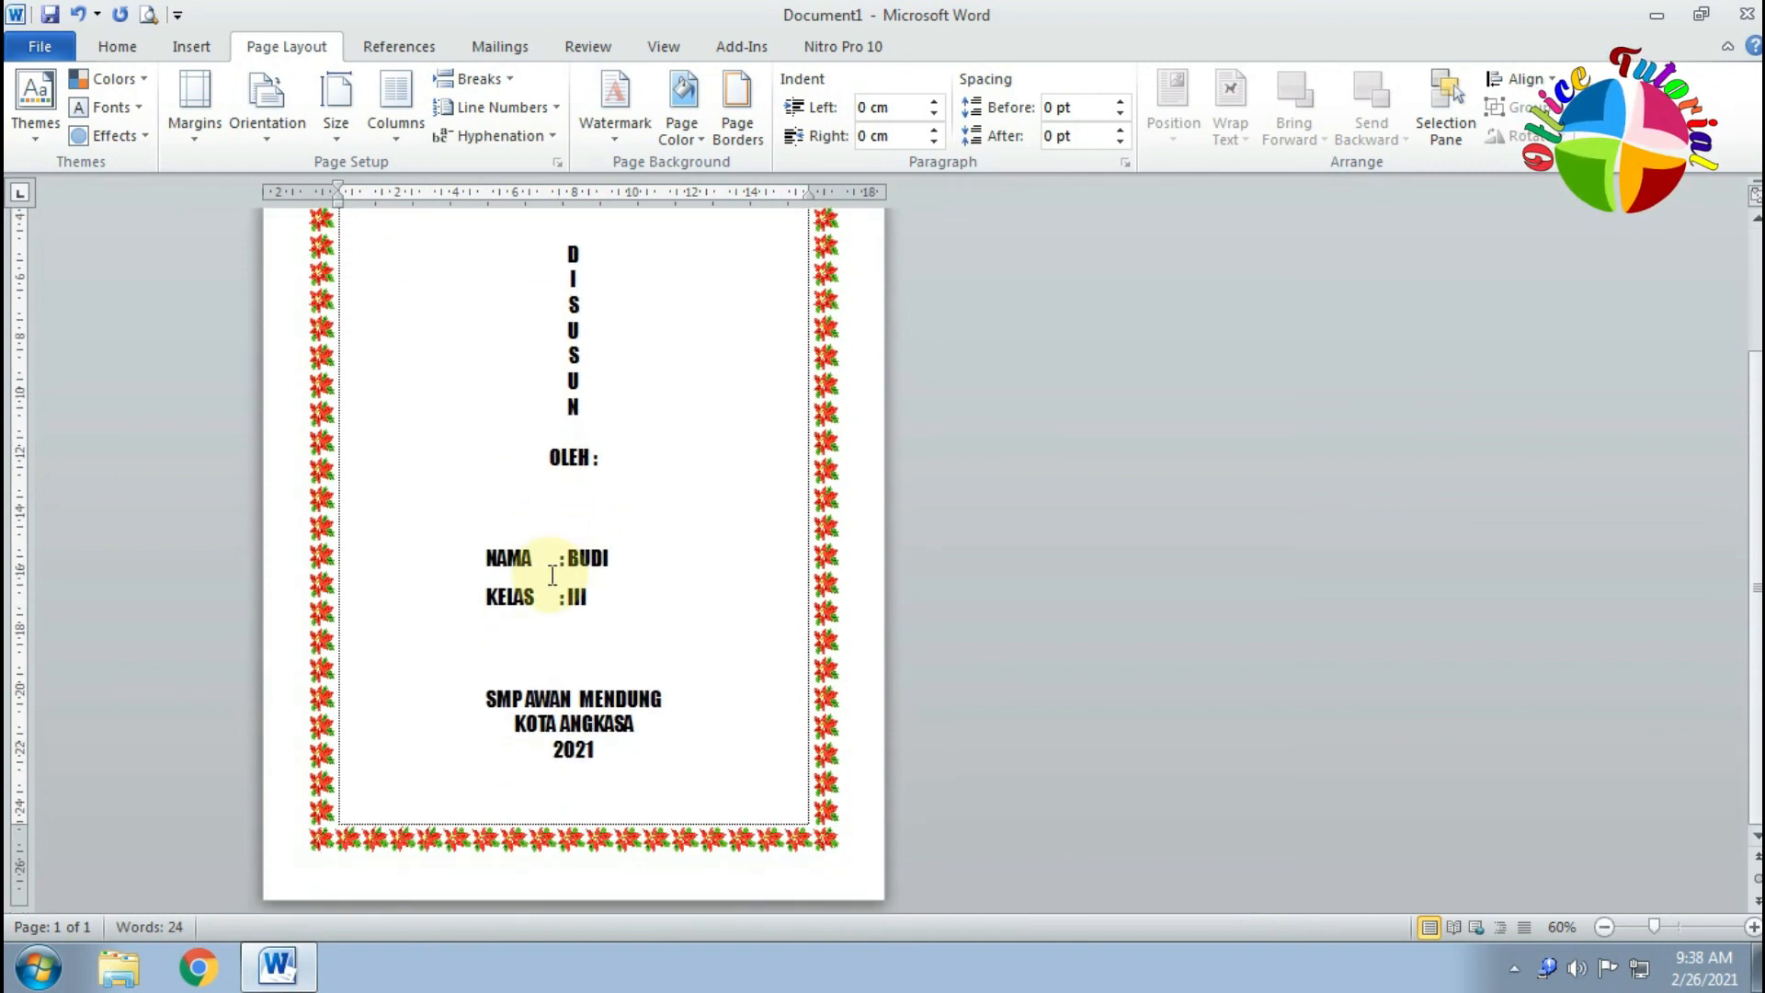
scroll(556, 570, "up", 3)
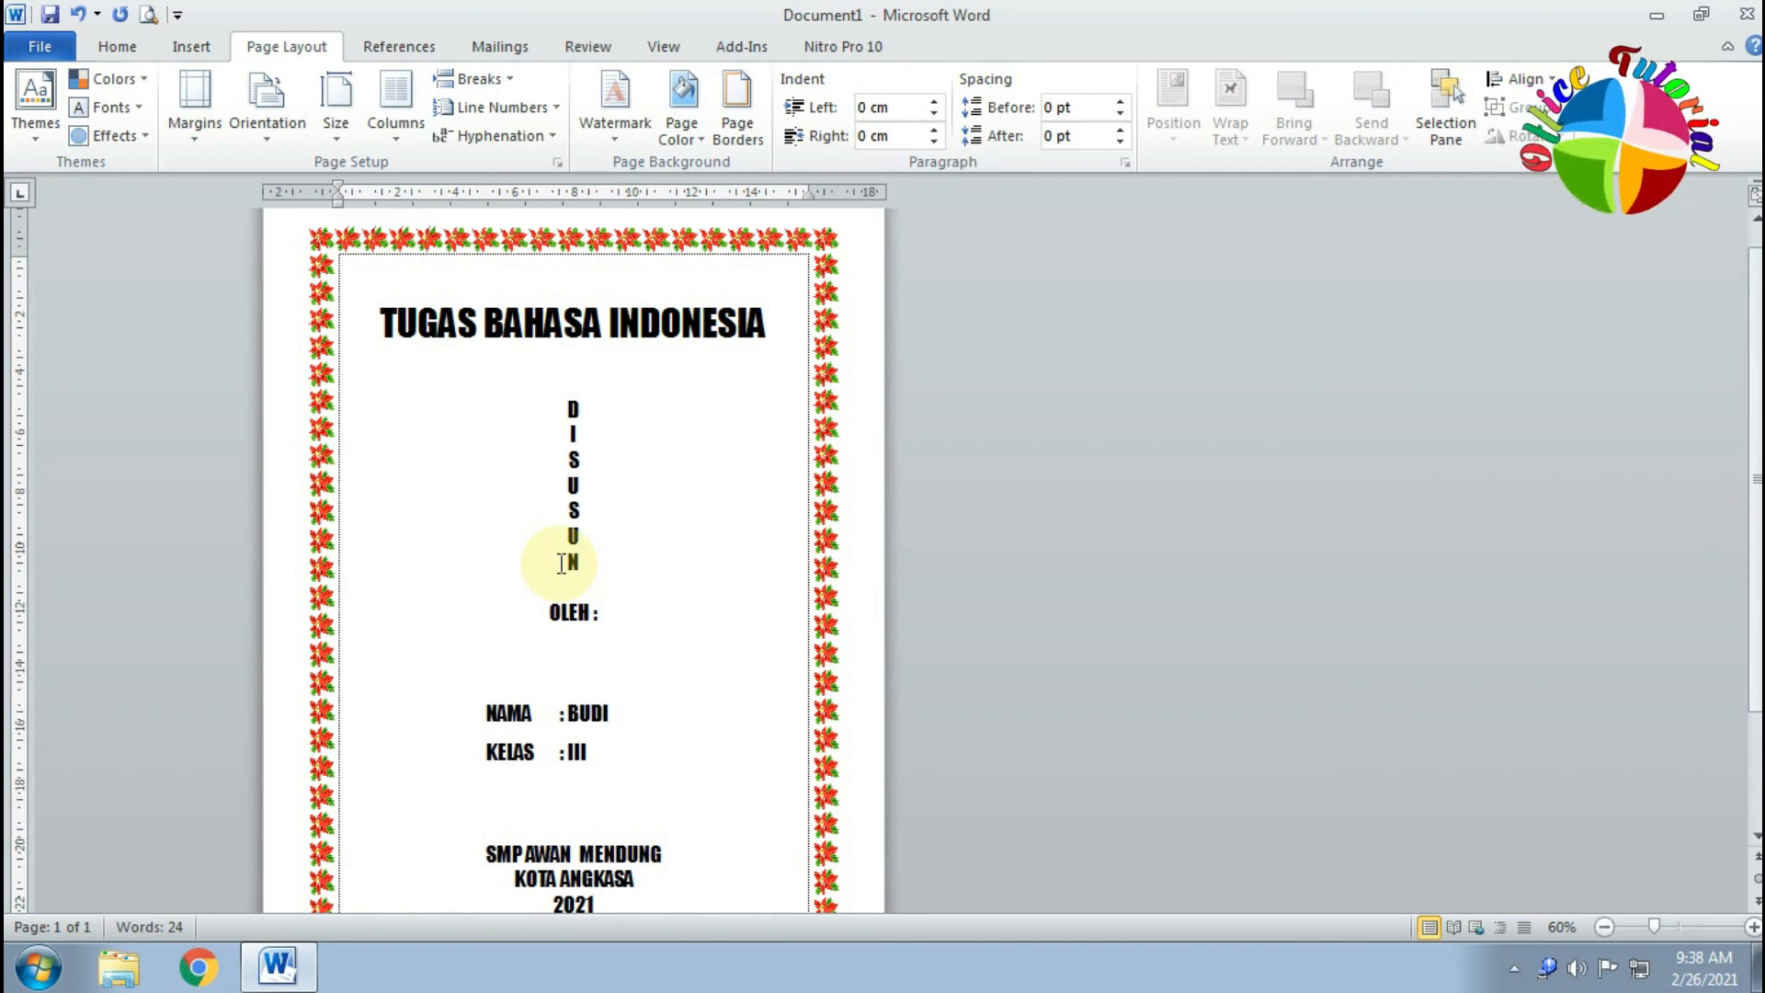
scroll(562, 563, "down", 5)
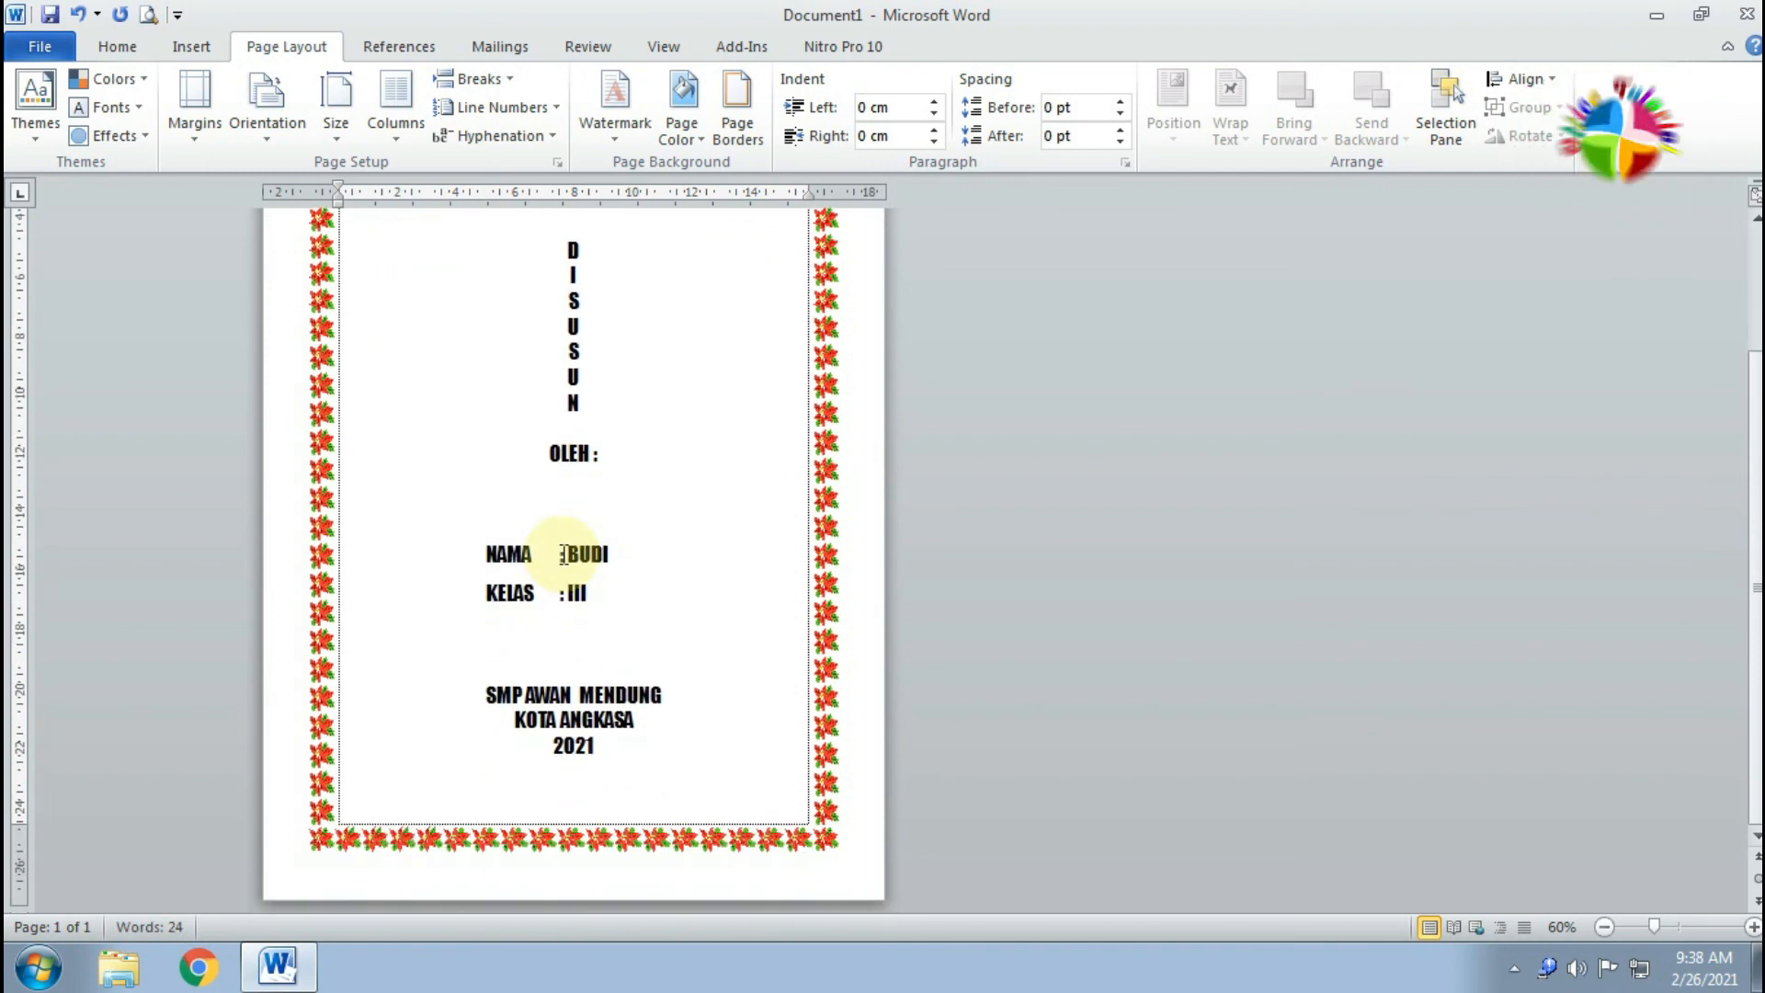
scroll(566, 548, "up", 5)
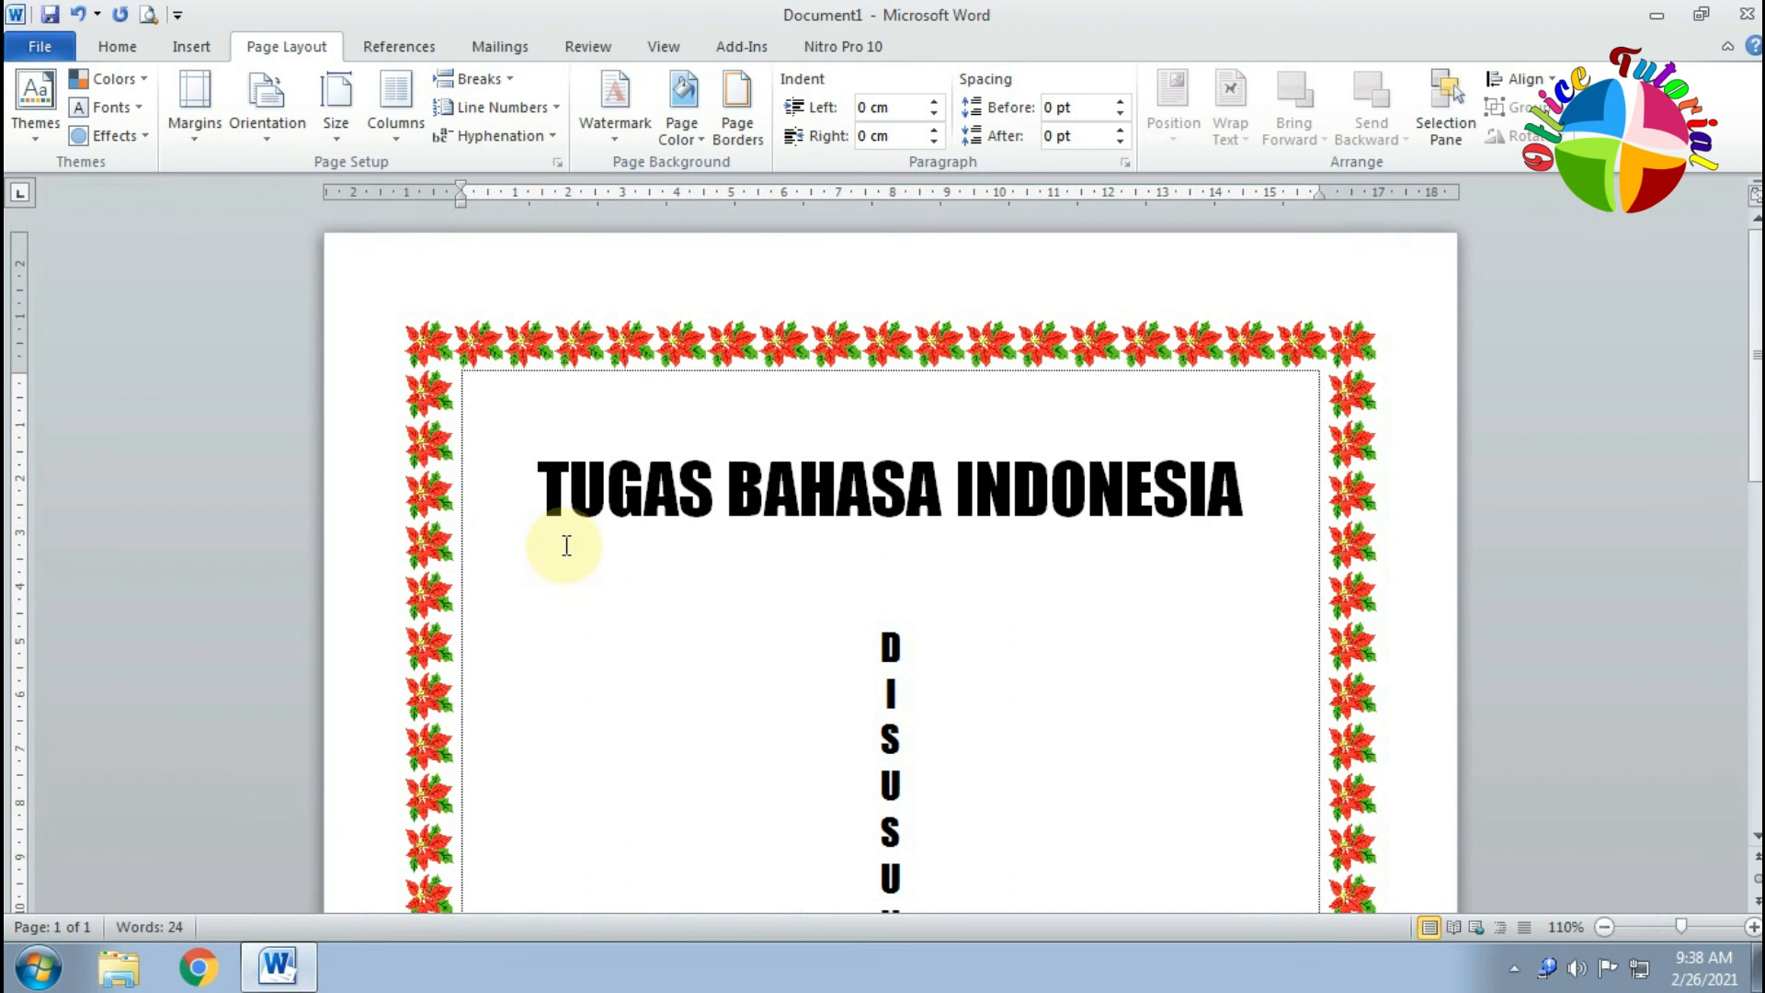
scroll(755, 585, "down", 8)
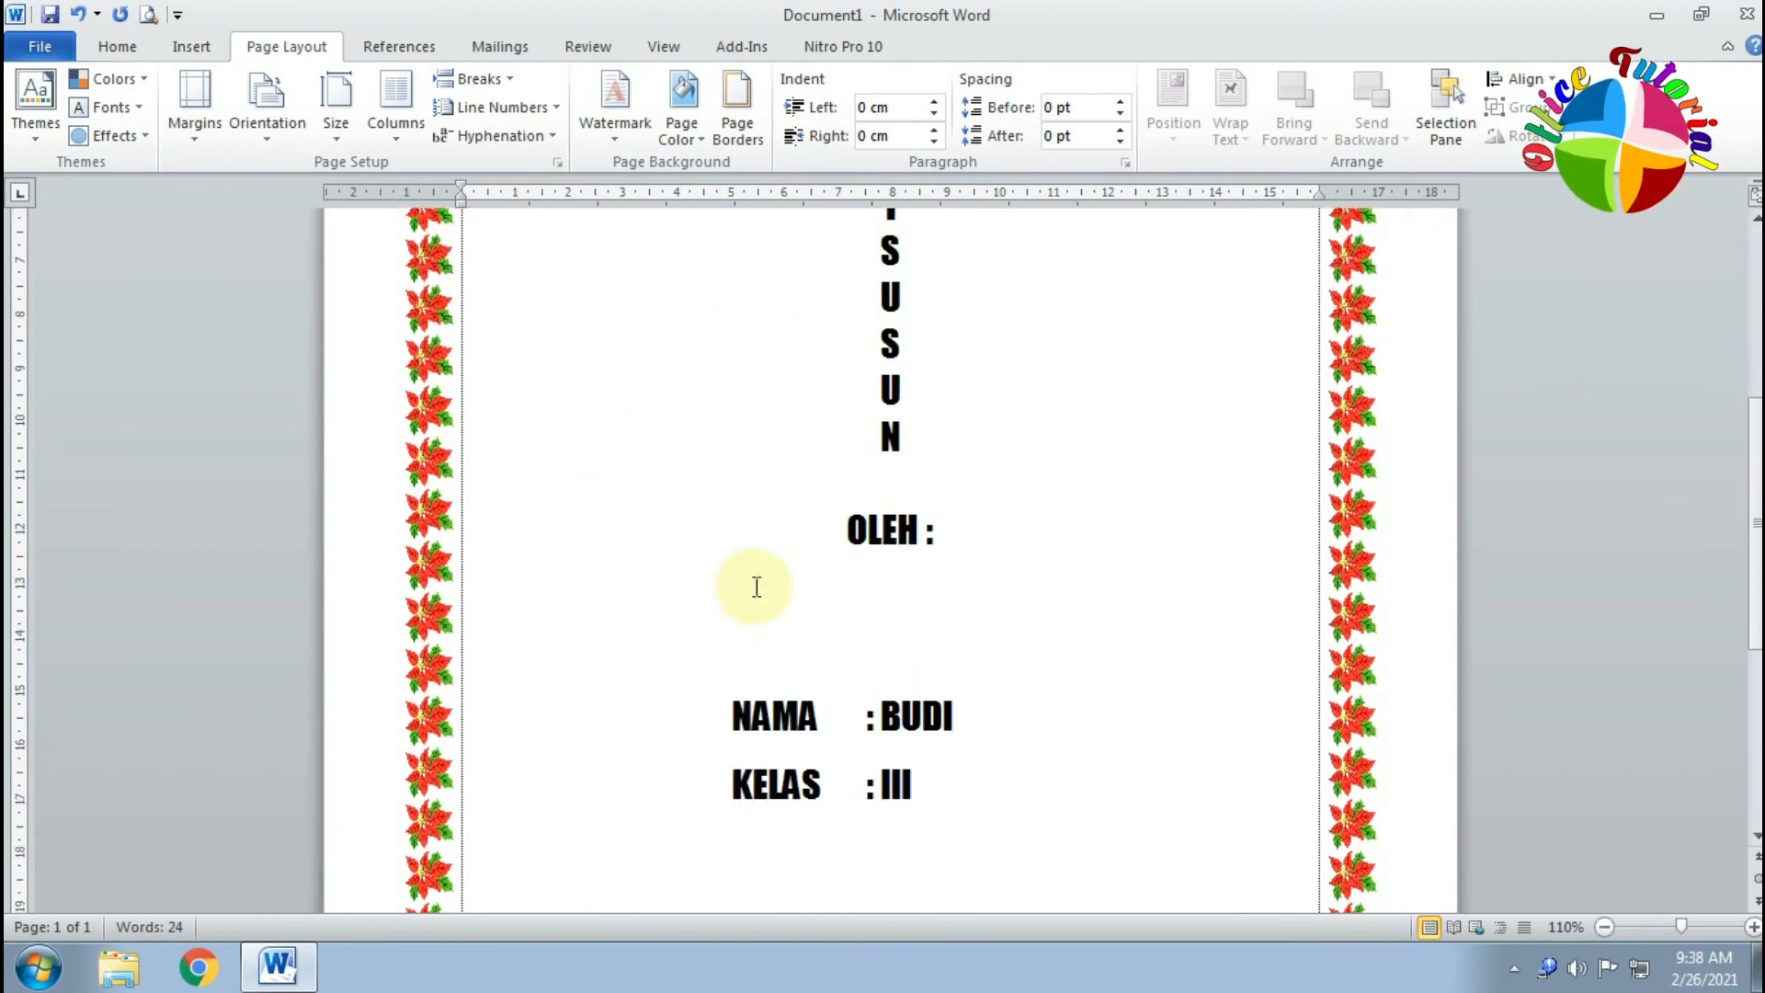